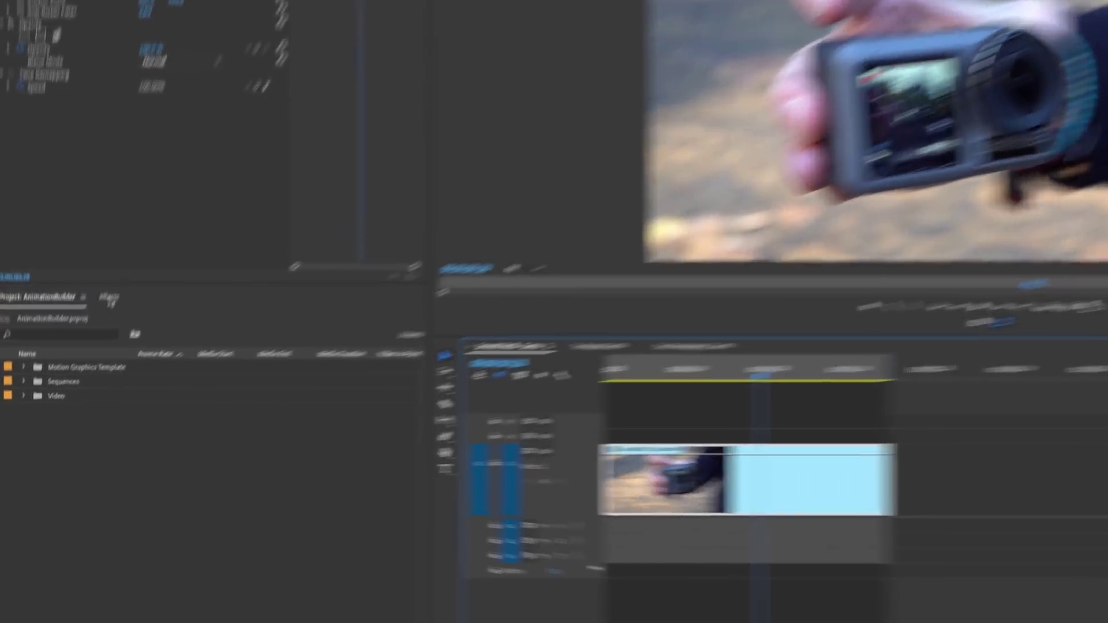
Search the Effects panel for 'warp sta' and apply Warp Stabilizer to the SonyRX100_Osmo clip.
click(82, 341)
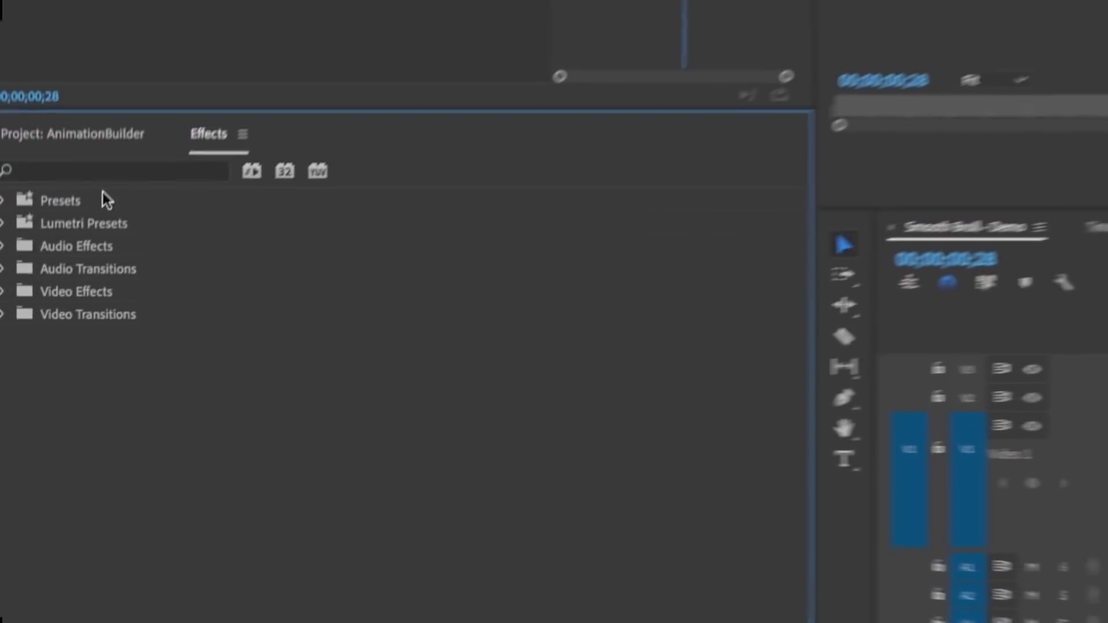
click(38, 356)
text(warp sta)
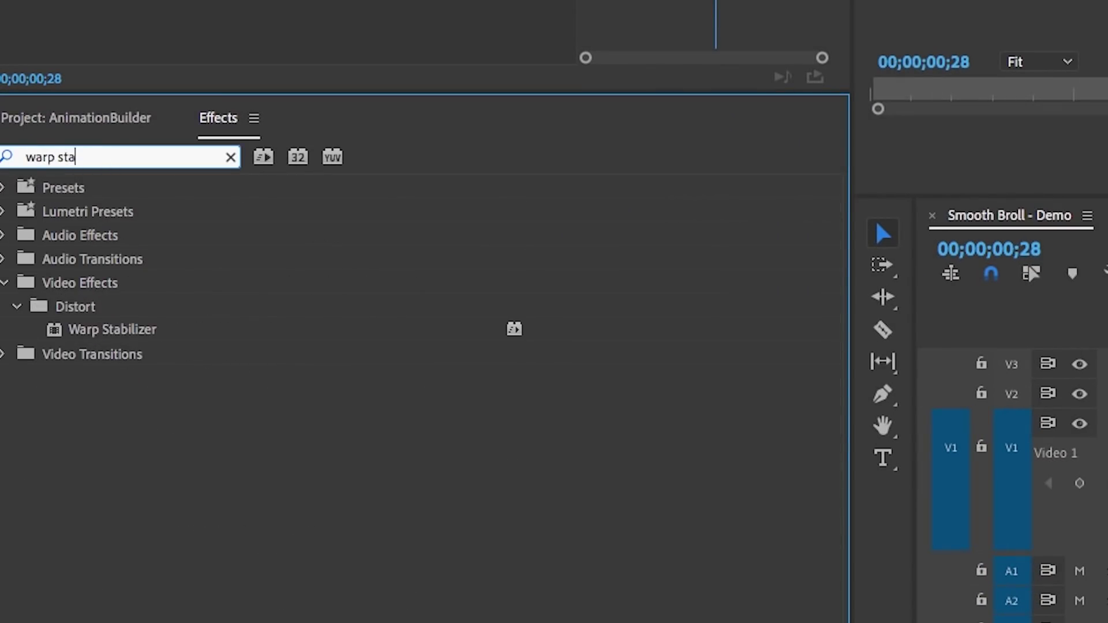
double_click(54, 333)
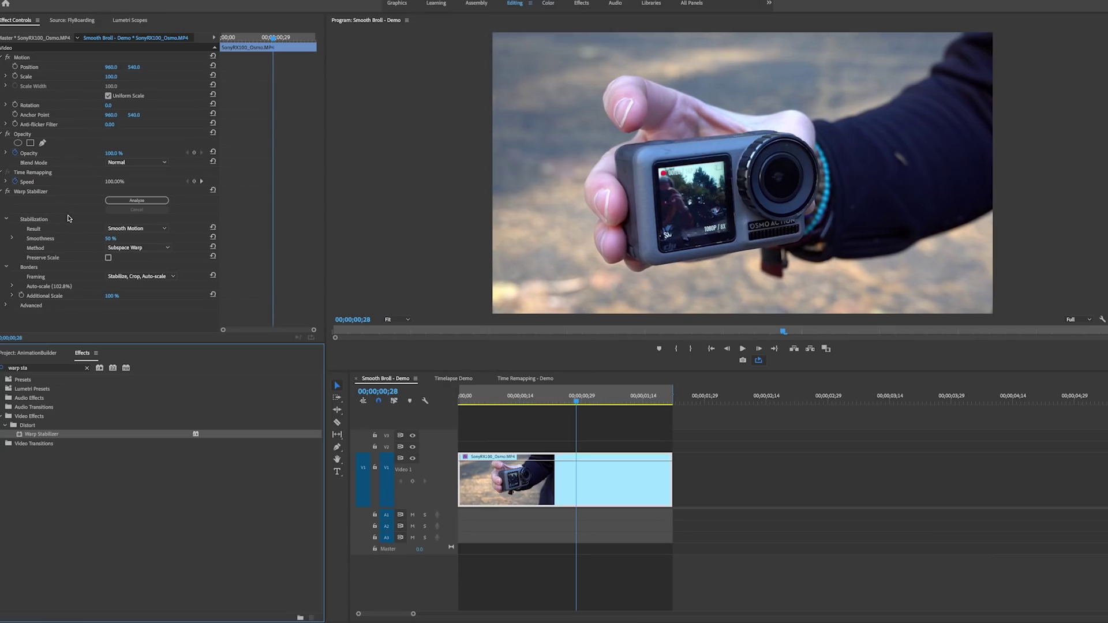
drag(478, 404, 458, 410)
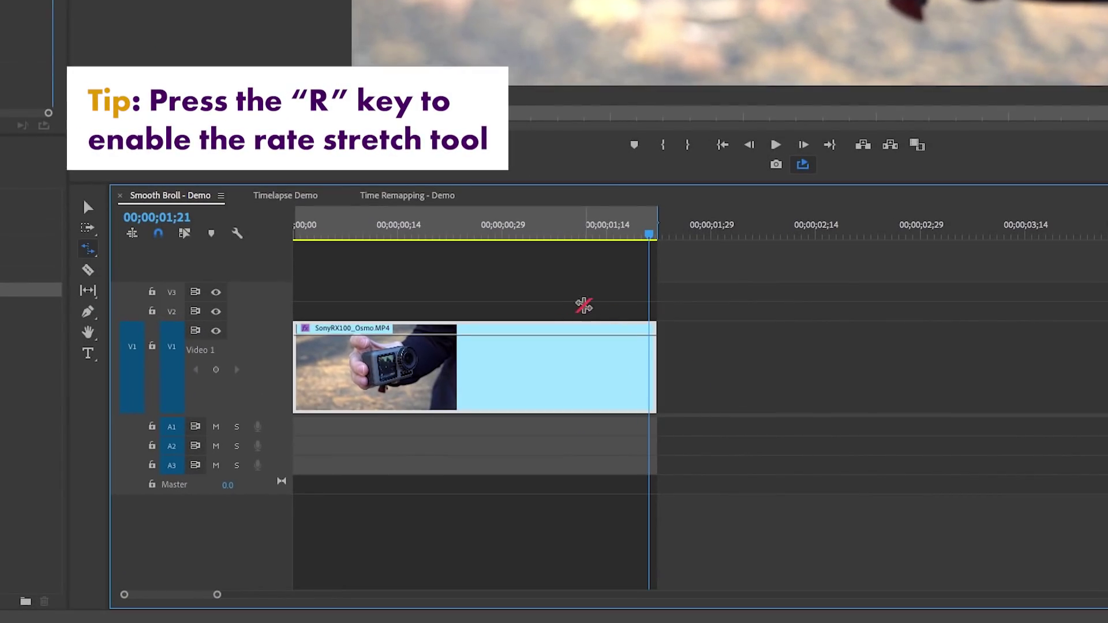
drag(654, 343, 1047, 349)
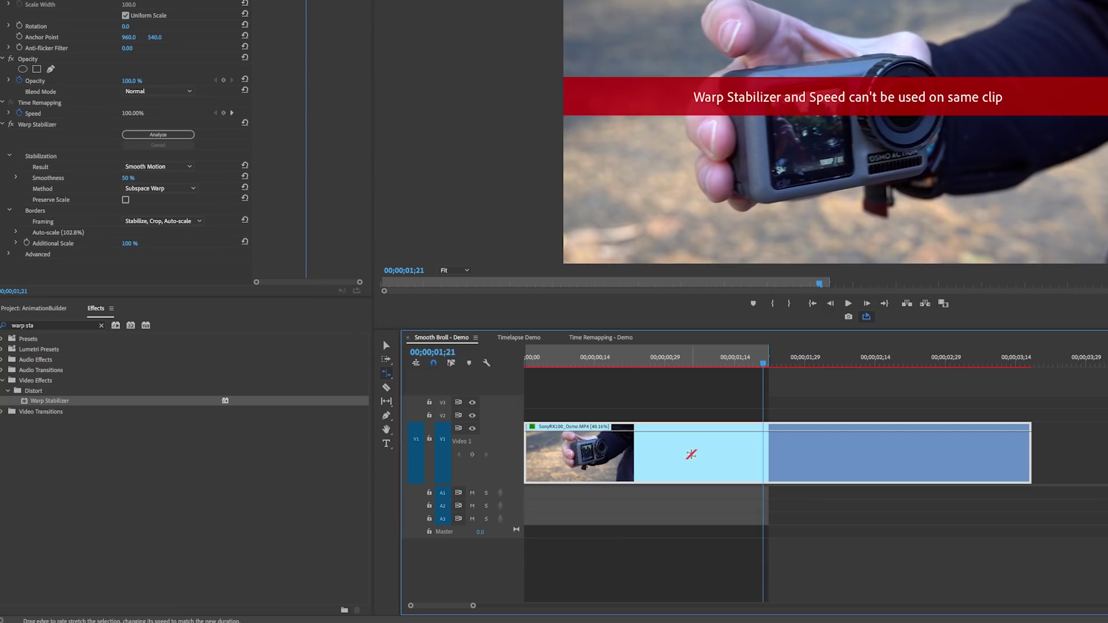
key(ctrl+z)
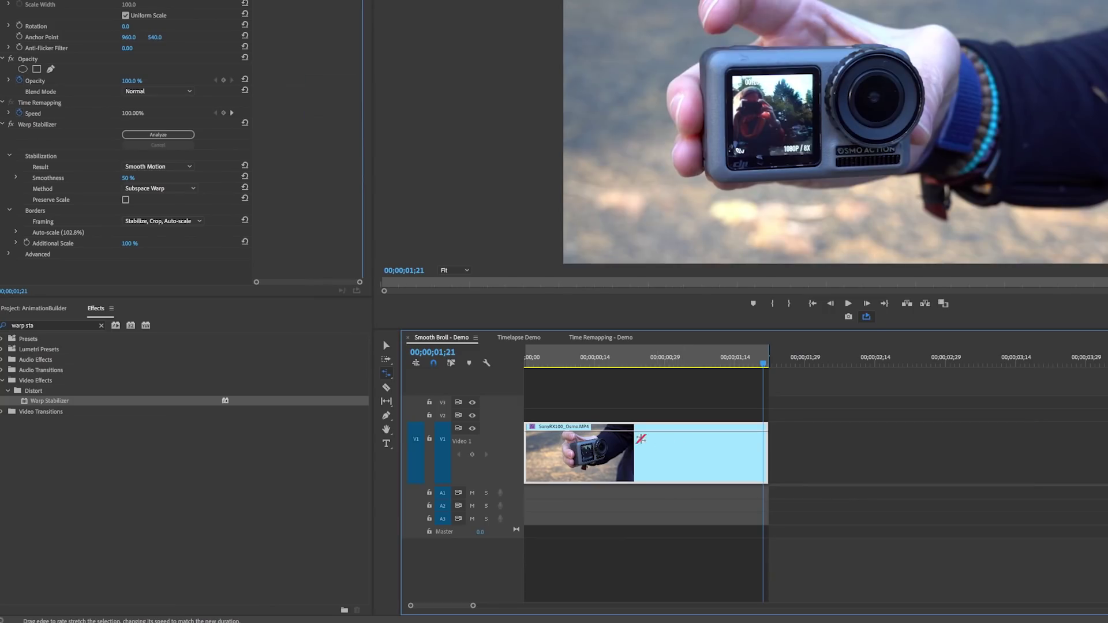
click(386, 345)
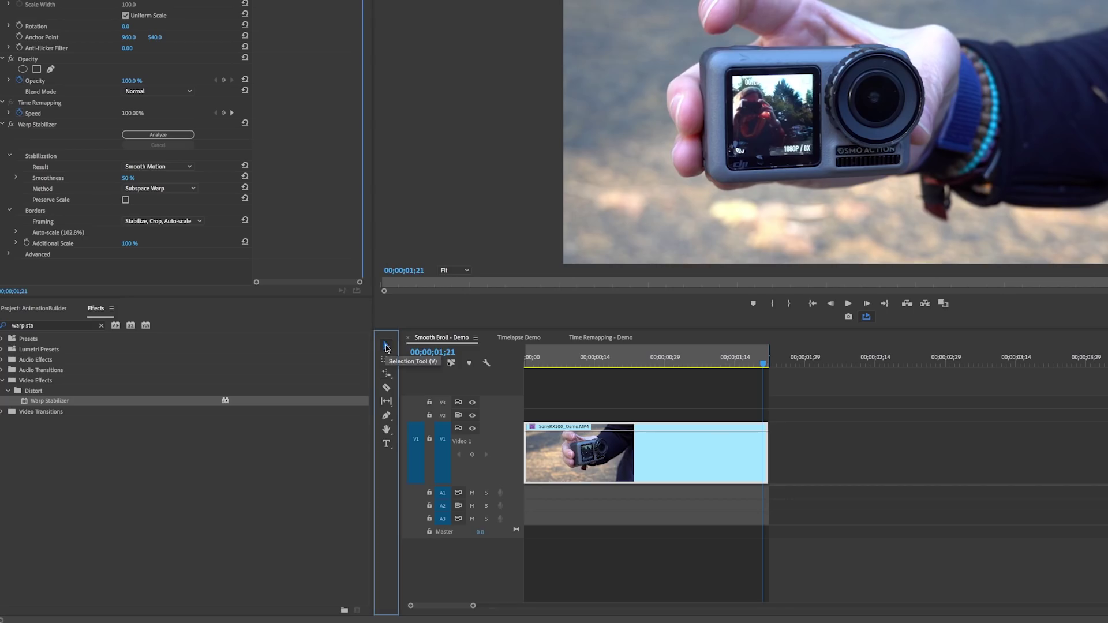
Nest the stabilized clip into a new sequence named 'Osmo Nested'.
right_click(647, 453)
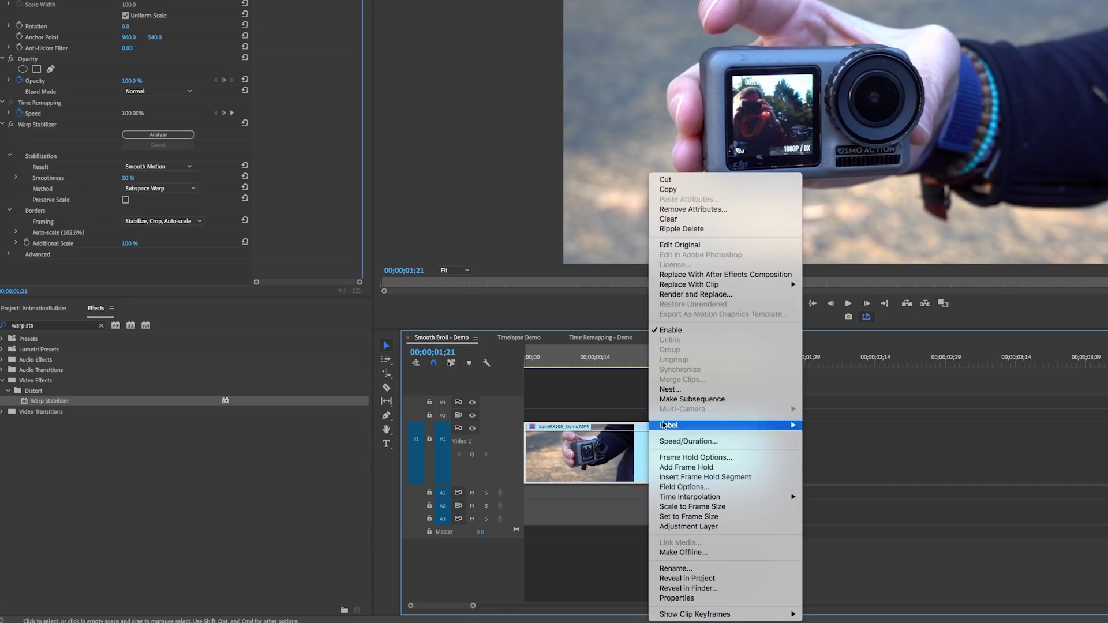
click(672, 391)
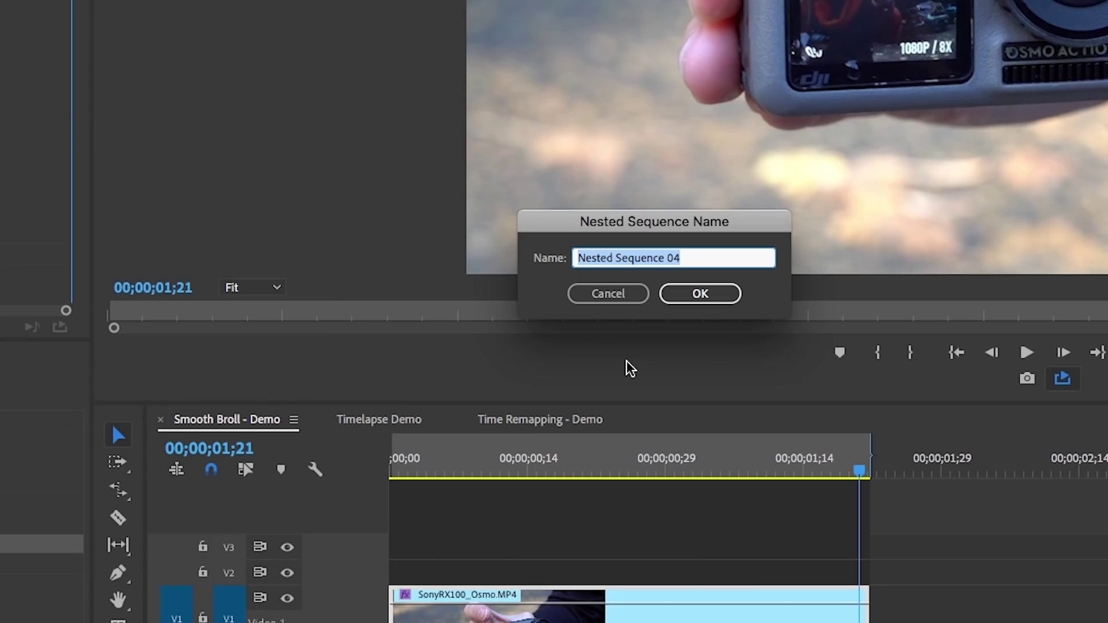
text(Osm)
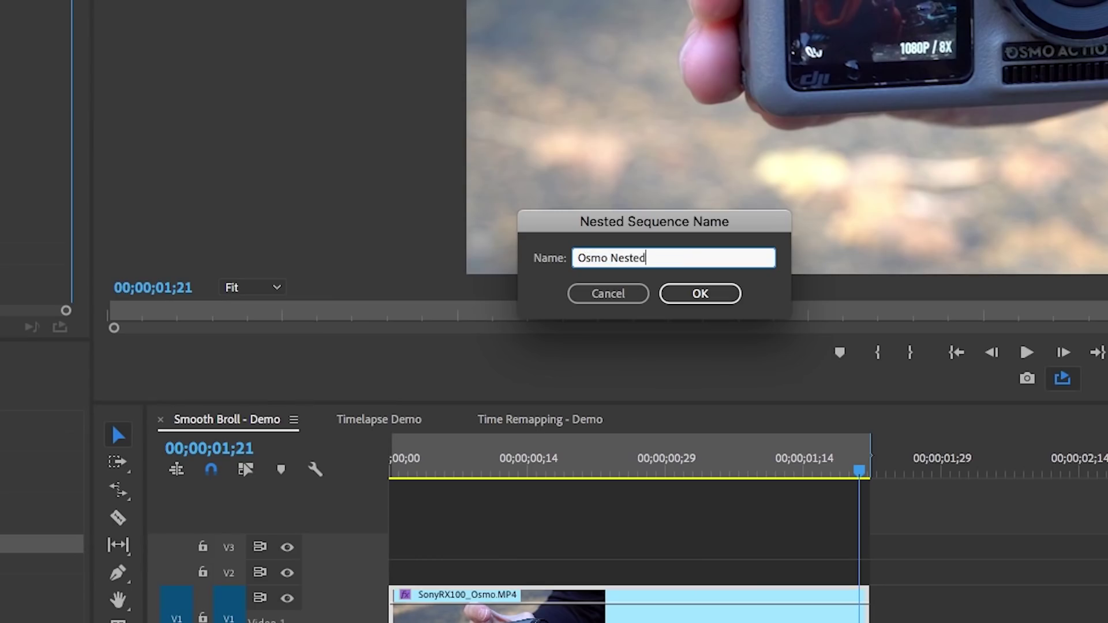
text(o Nested)
key(Return)
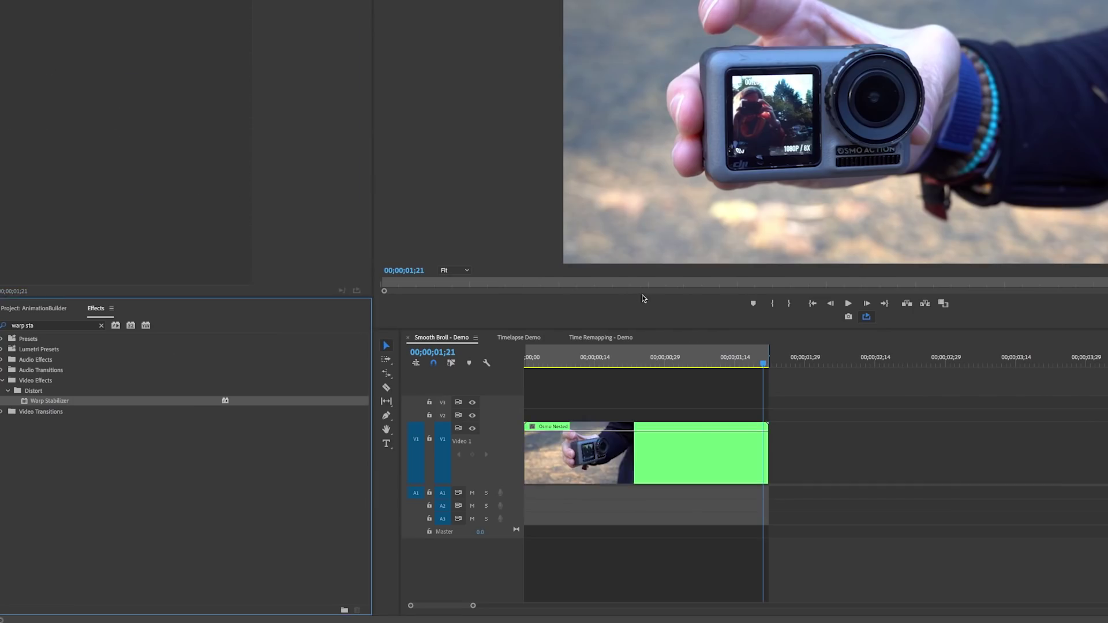
Open Osmo Nested from the Project panel to inspect it, then return to Smooth Broll - Demo.
click(590, 427)
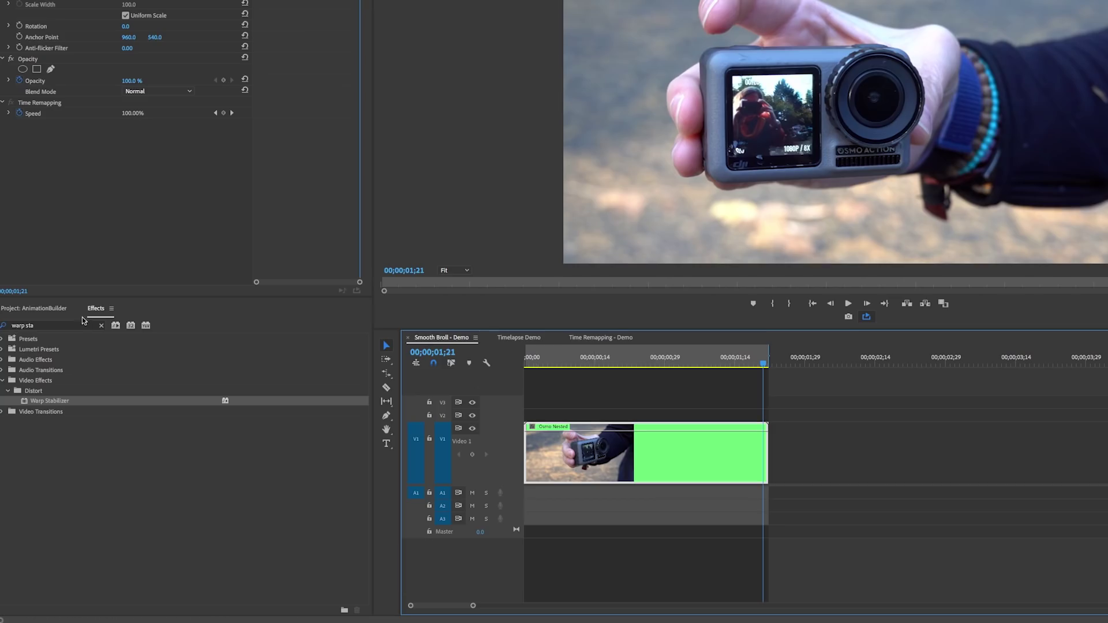
click(36, 308)
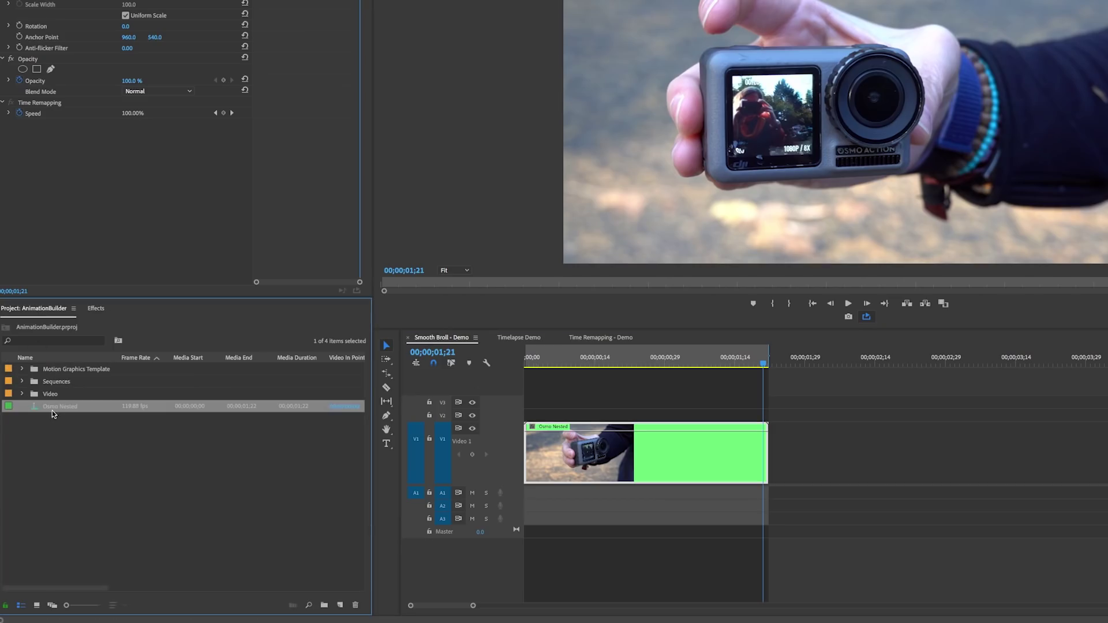
double_click(37, 408)
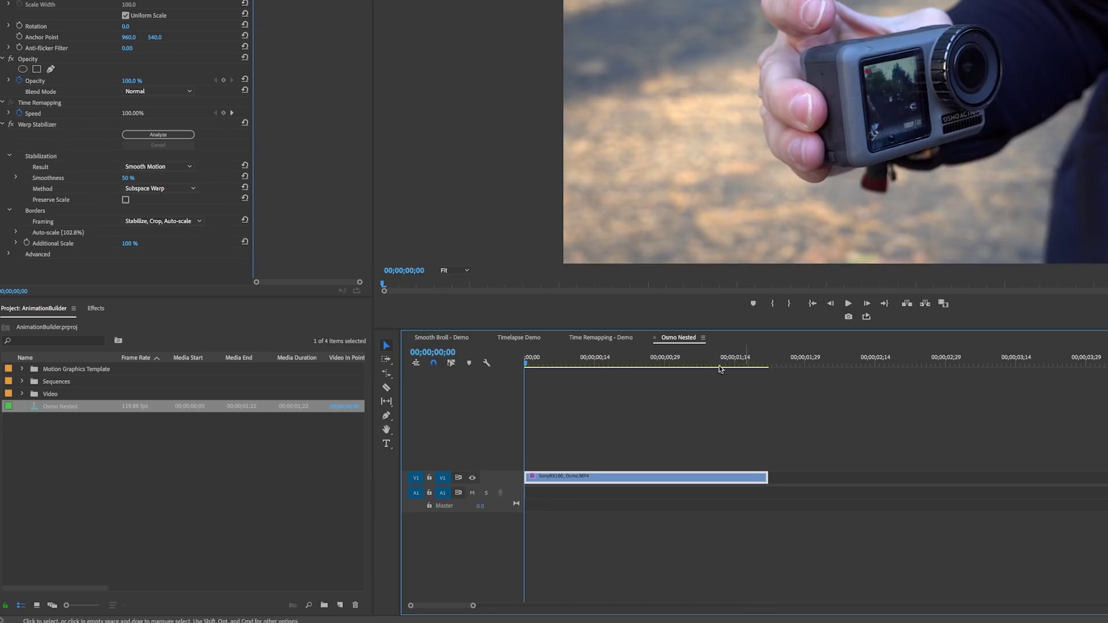
click(437, 341)
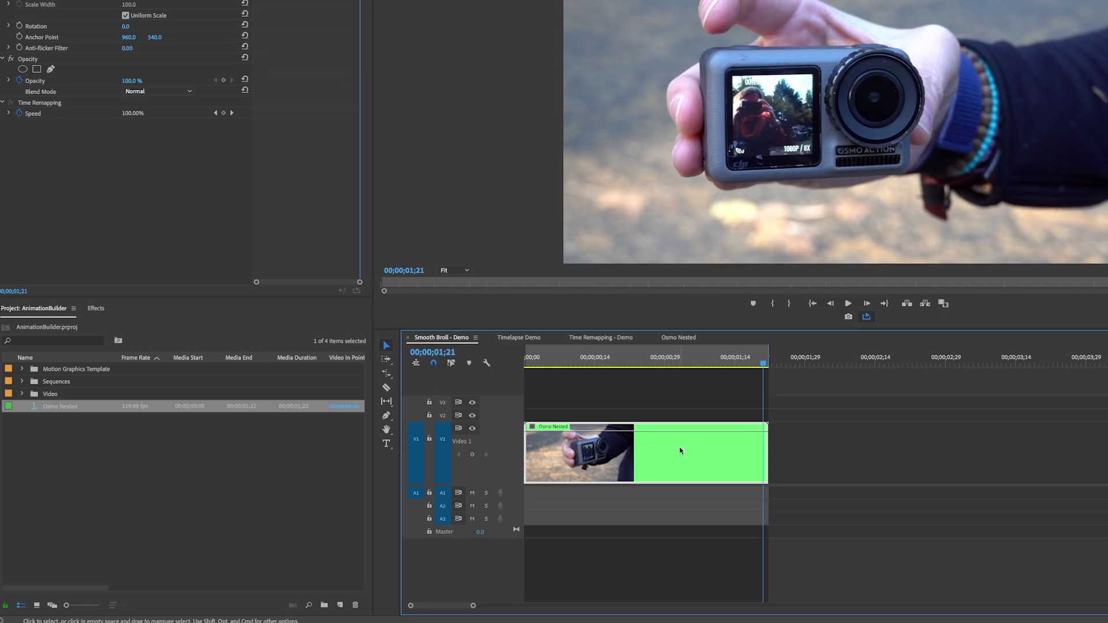
Rate-stretch the Osmo Nested clip to 00;00;04;14, slowing it to 38.91% speed.
key(r)
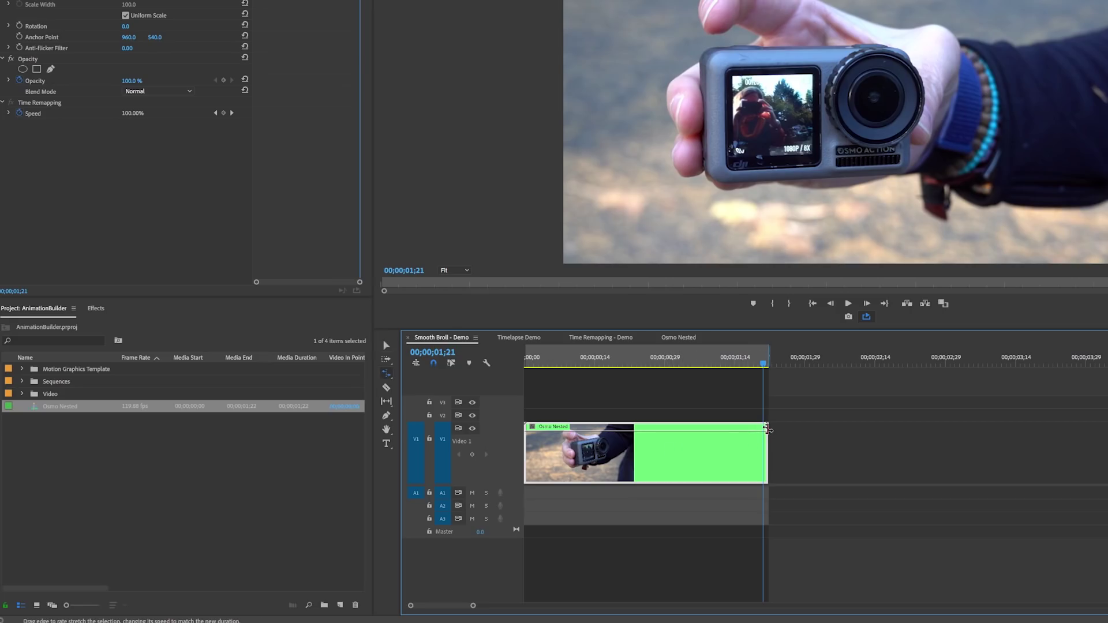
drag(767, 428, 1026, 428)
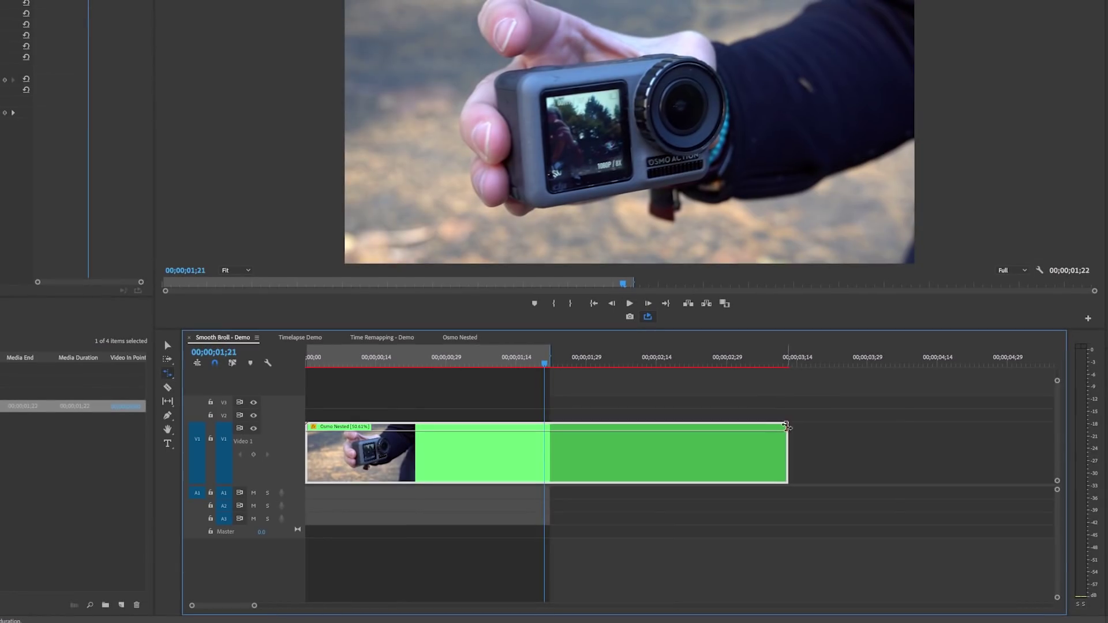
drag(788, 429, 932, 426)
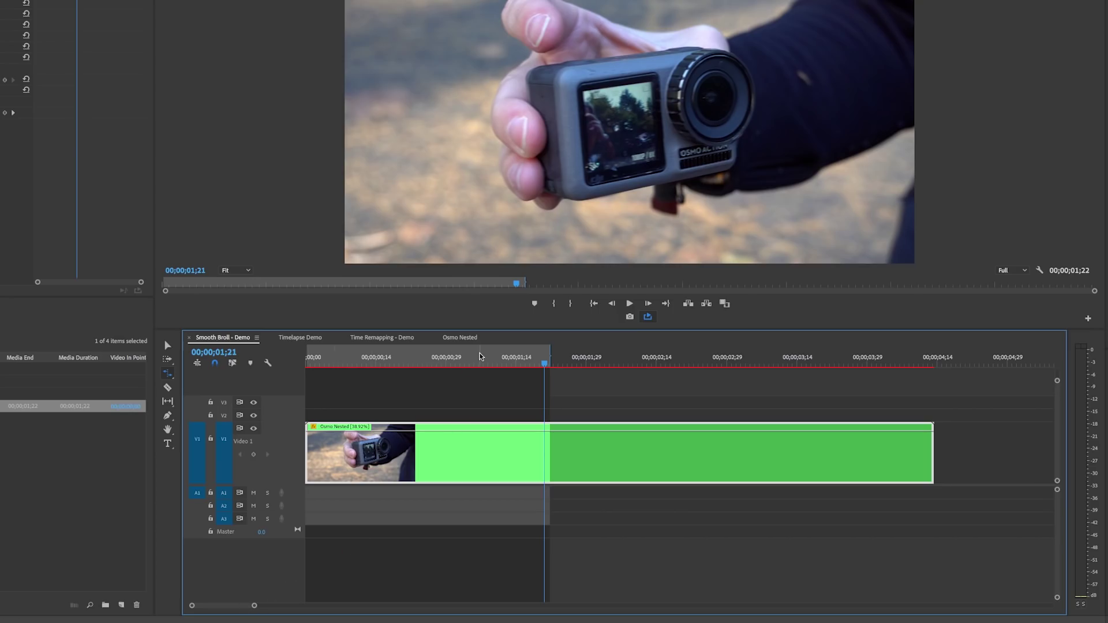
Clear the sequence in and out points, render, and play back the slowed clip.
right_click(479, 356)
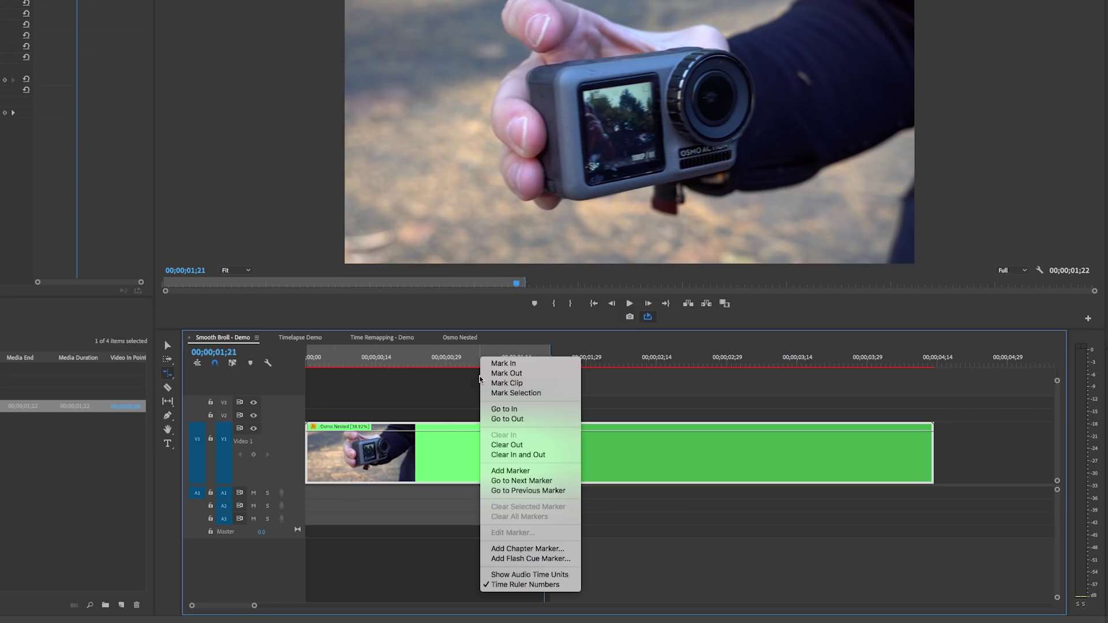
click(508, 455)
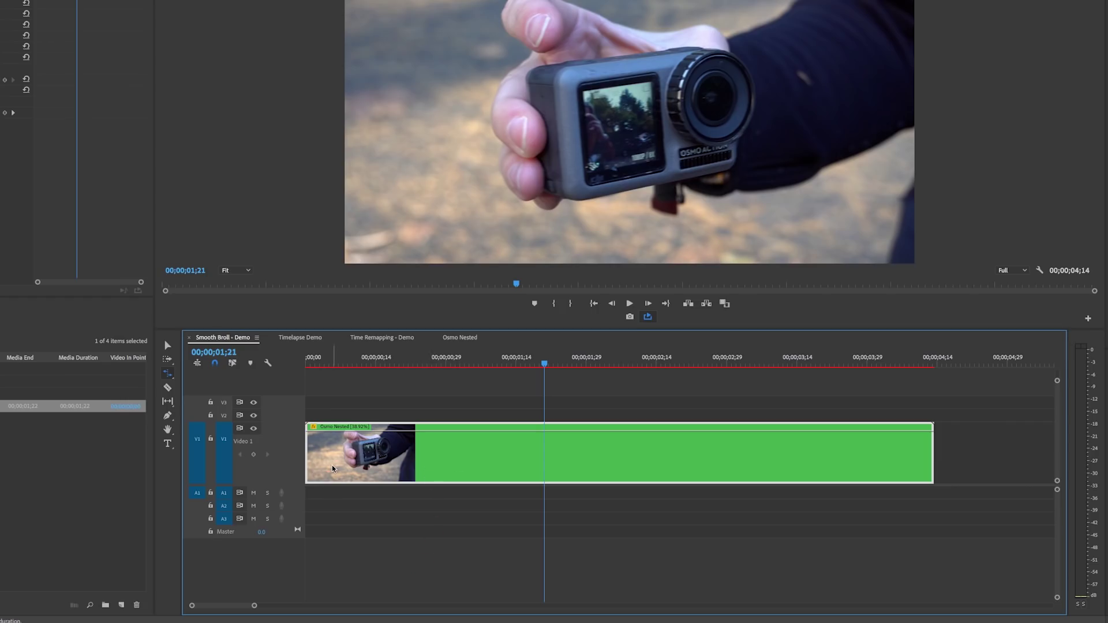
key(Return)
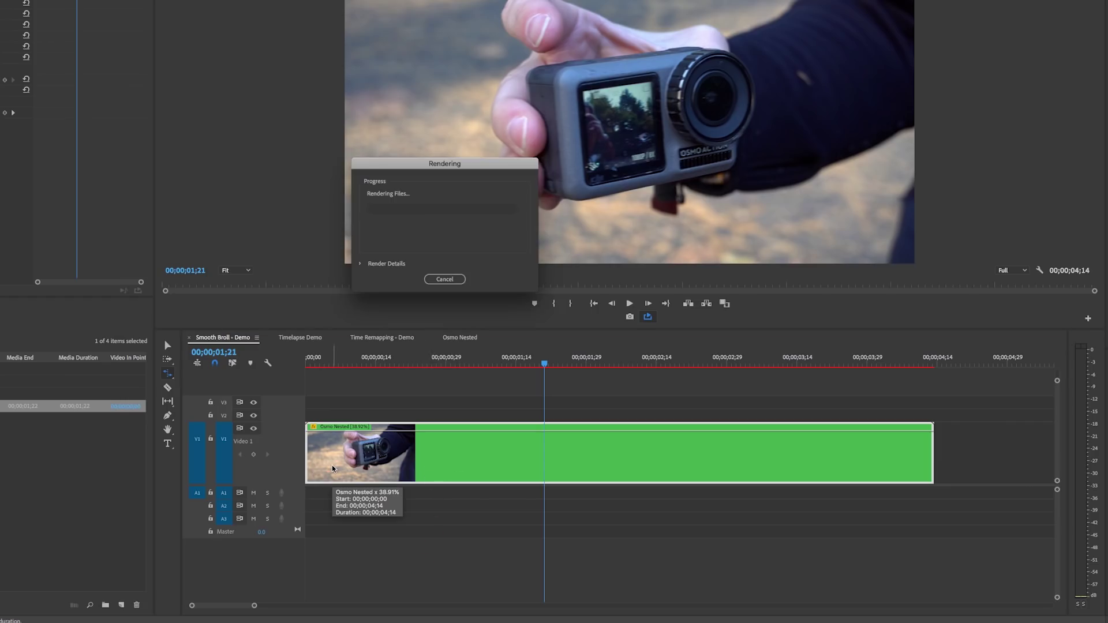
key(v)
key(space)
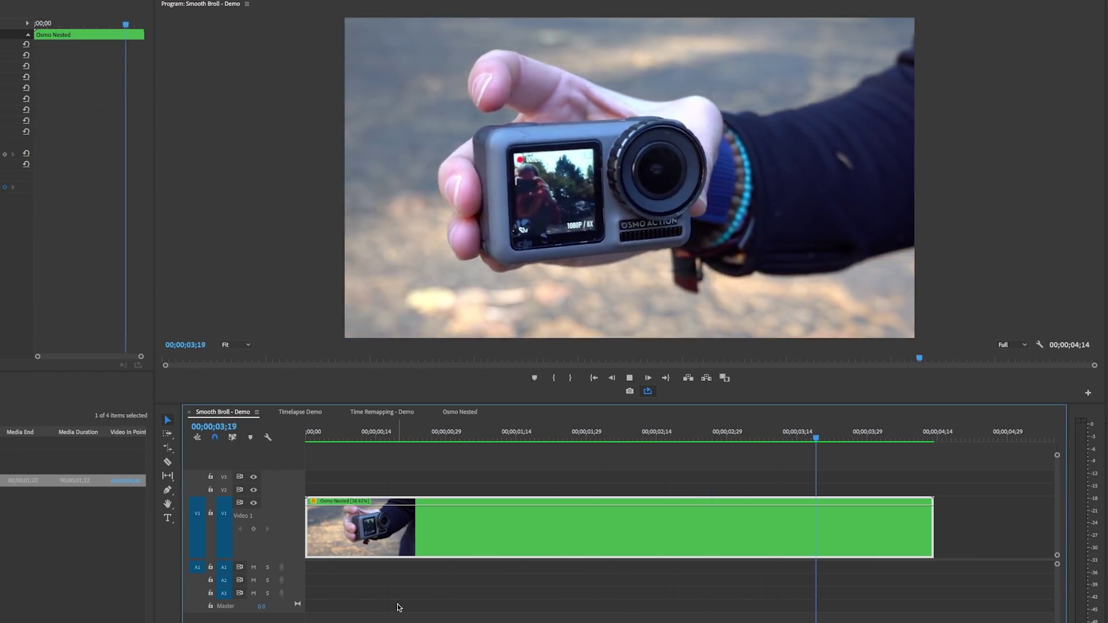
key(space)
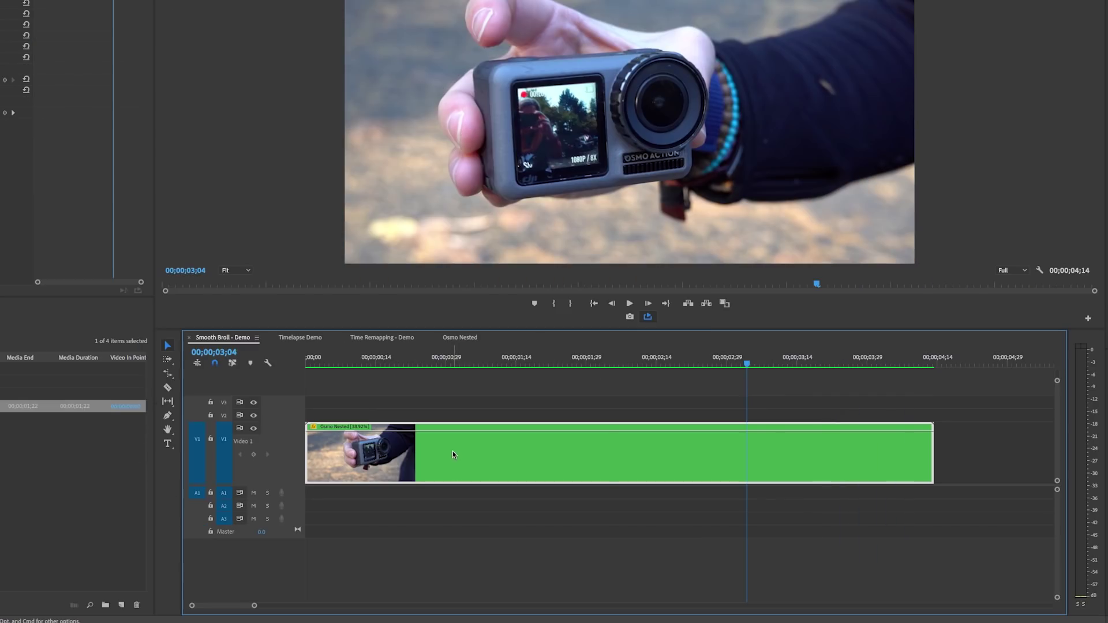
Set the Osmo Nested clip's time interpolation to Optical Flow.
right_click(453, 455)
mouse_move(484, 501)
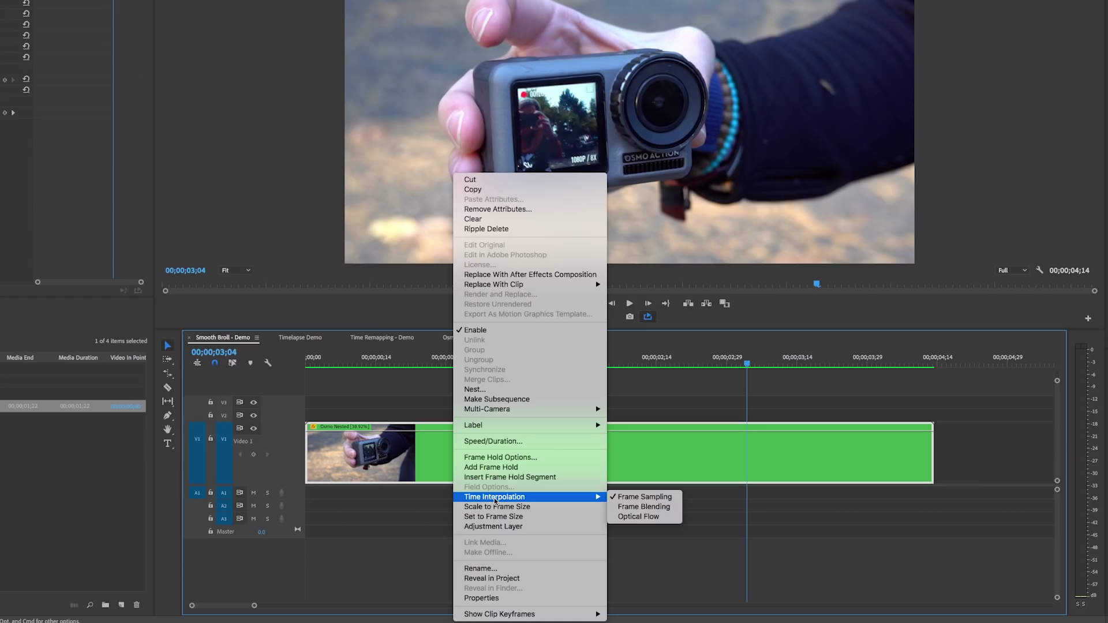
click(659, 517)
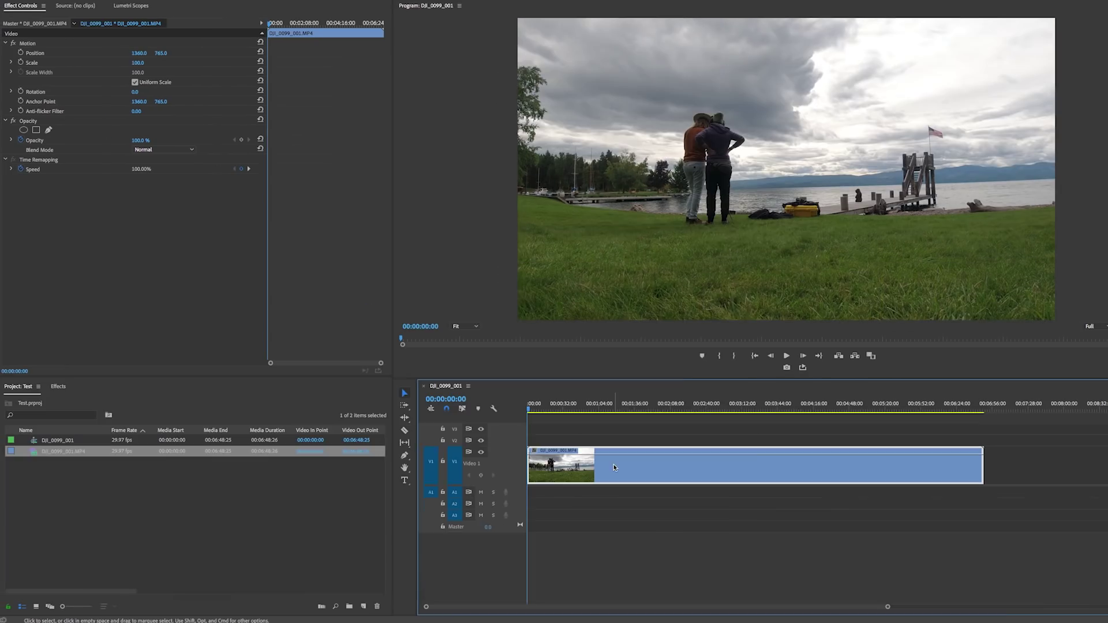
Show the DJI_0099_001 clip's speed rubber band and raise its speed to 1000%.
right_click(615, 468)
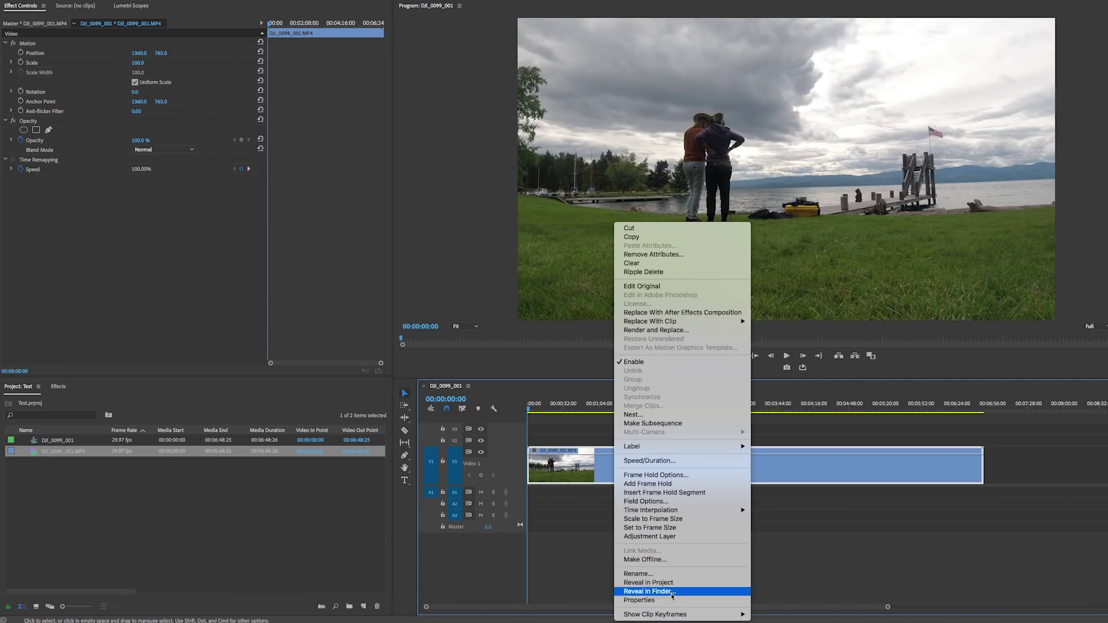
mouse_move(666, 616)
mouse_move(773, 606)
click(917, 604)
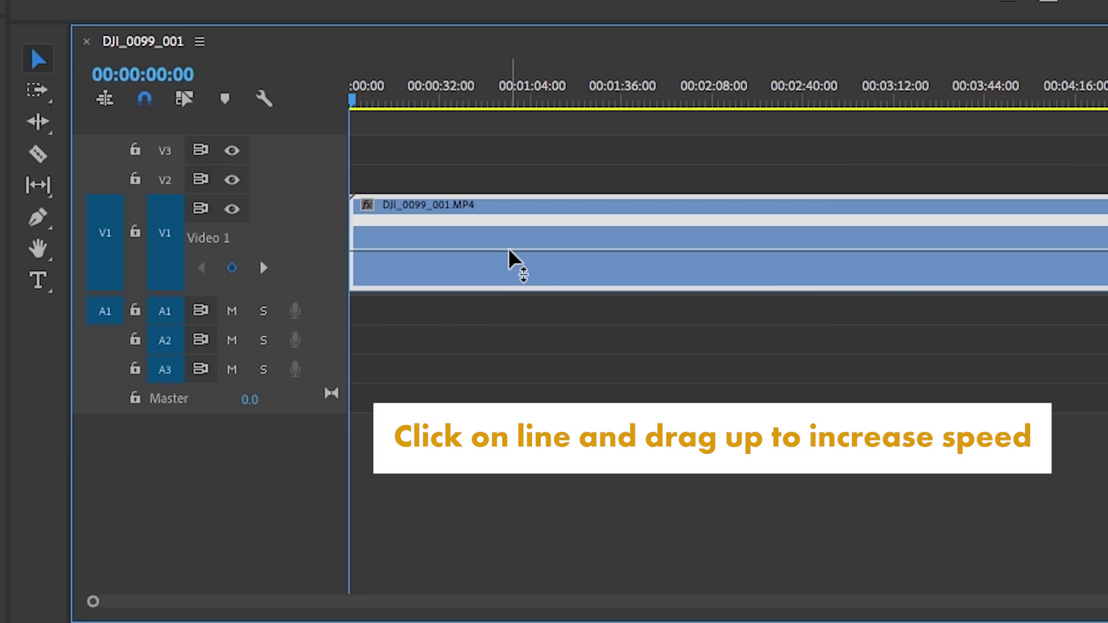
drag(509, 254, 509, 215)
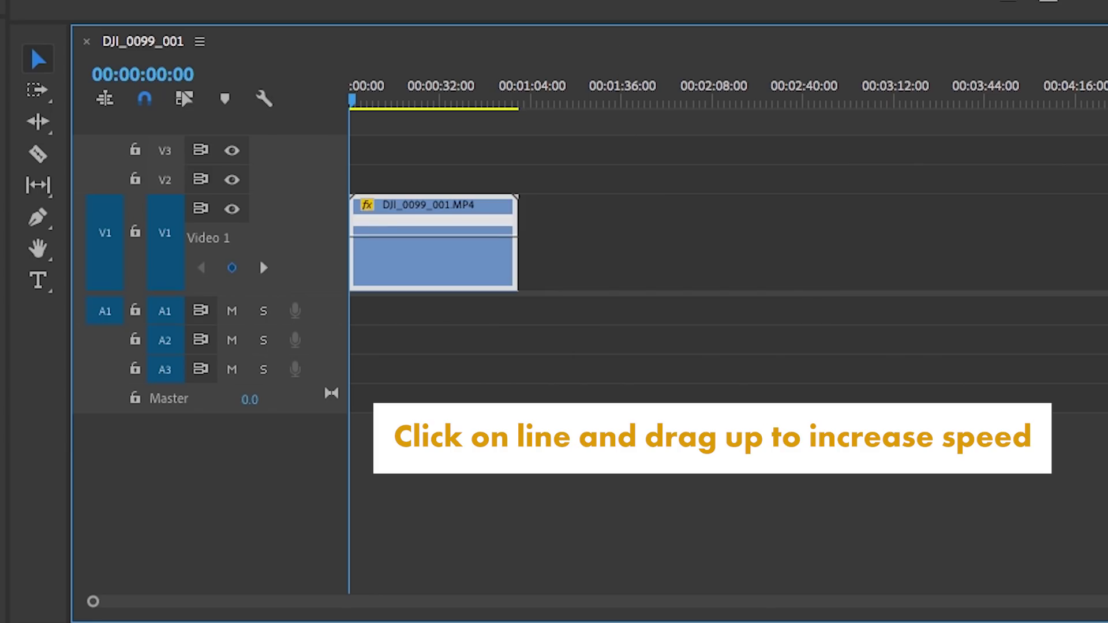
scroll(935, 594, up, 5)
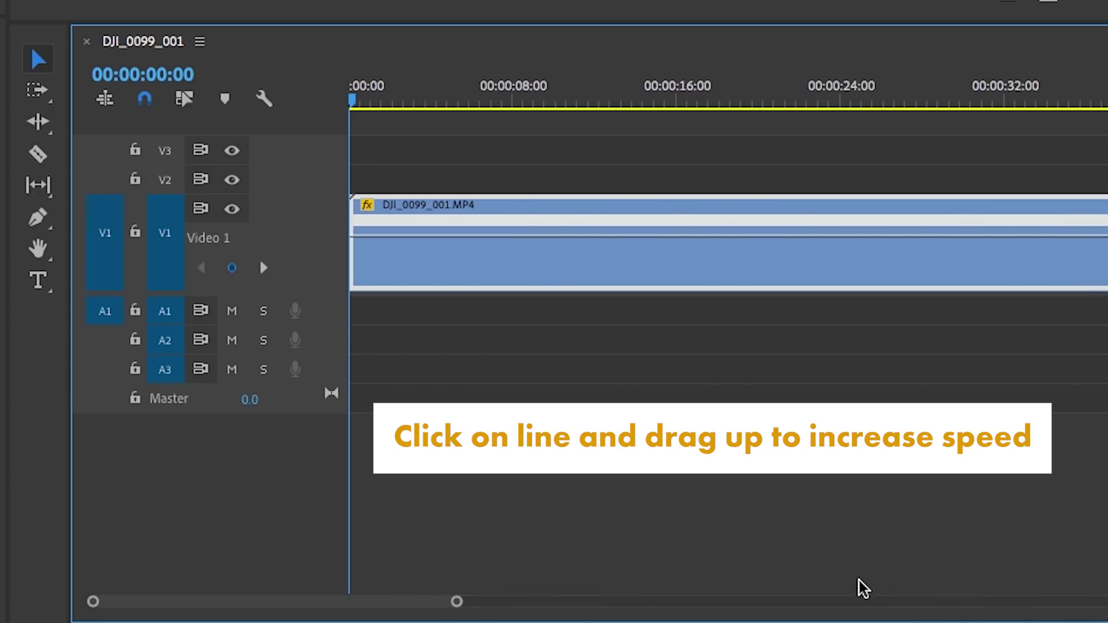
drag(575, 231, 537, 233)
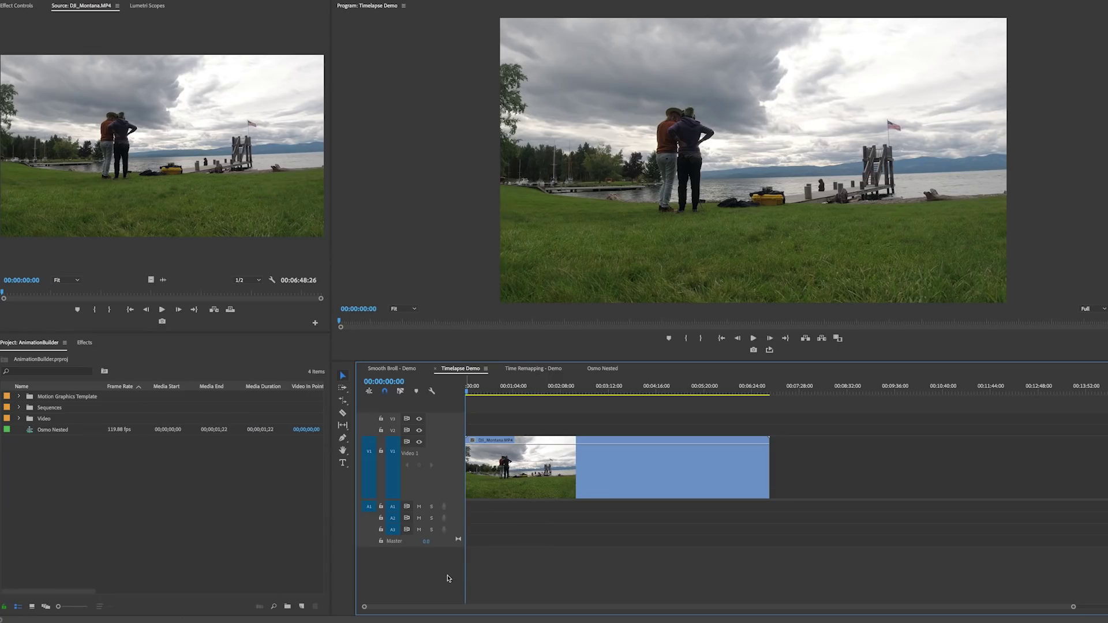
Show the DJI_Montana.MP4 clip's Time Remapping speed line and drag it far up to speed it up.
right_click(553, 467)
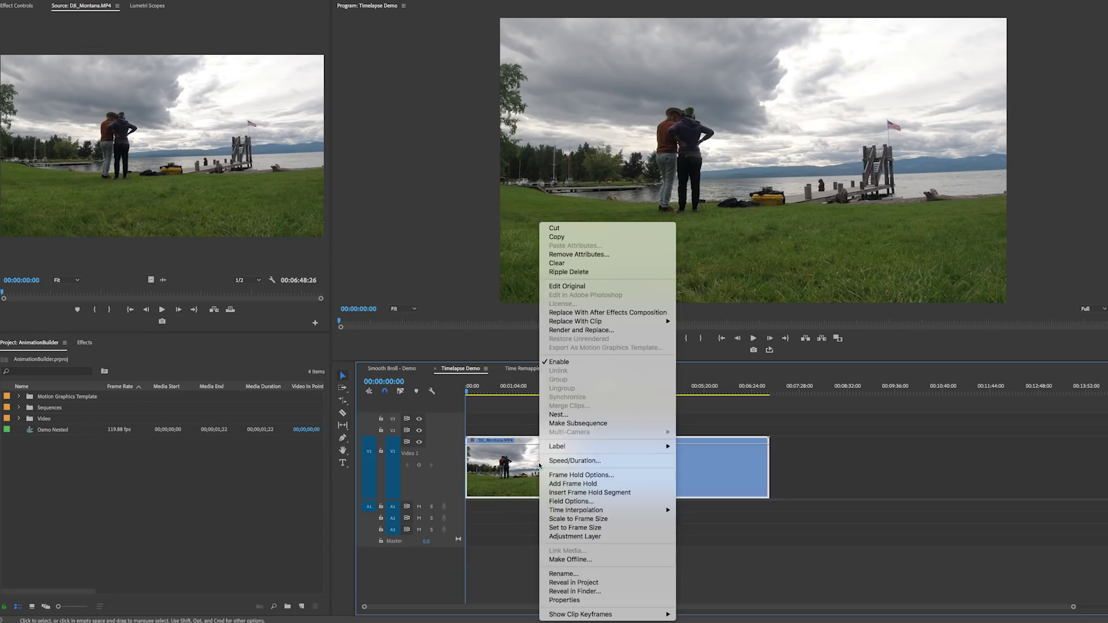
mouse_move(609, 616)
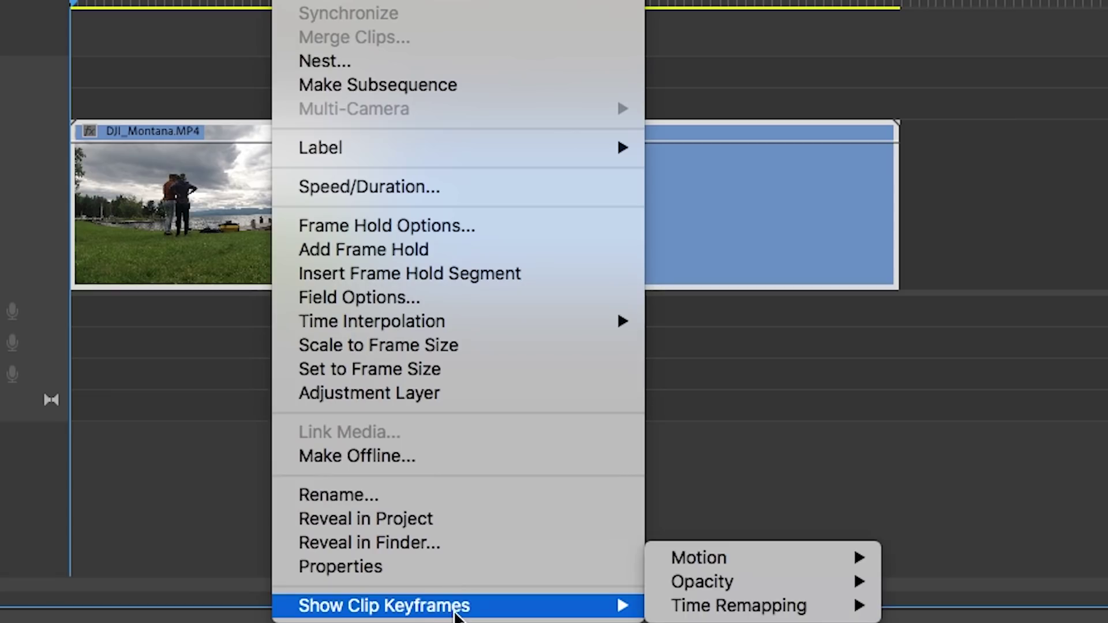
mouse_move(736, 610)
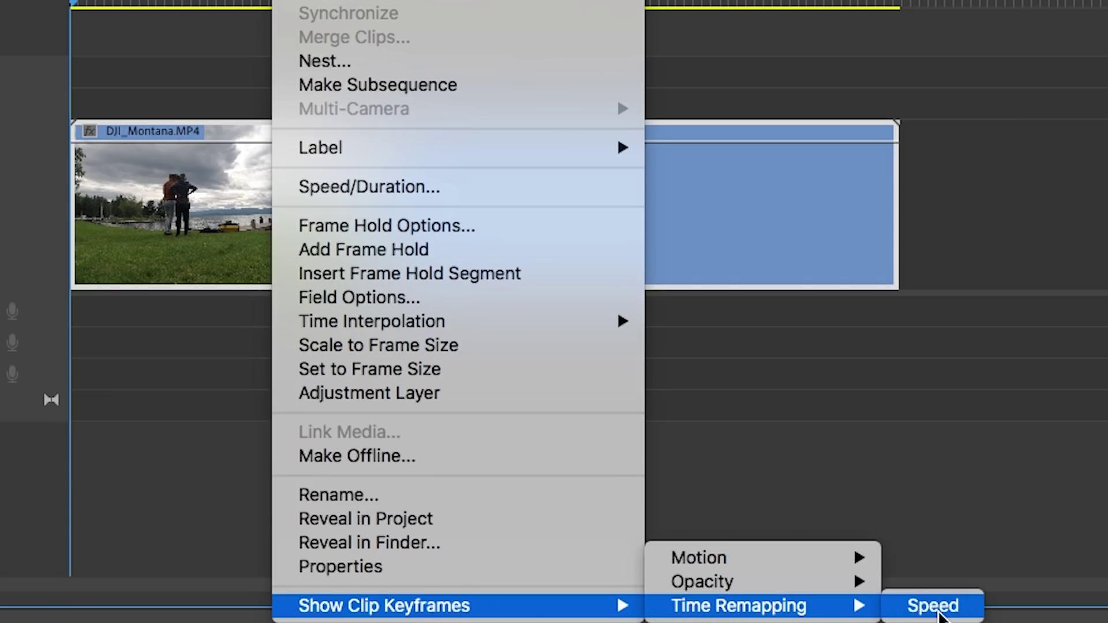
click(933, 606)
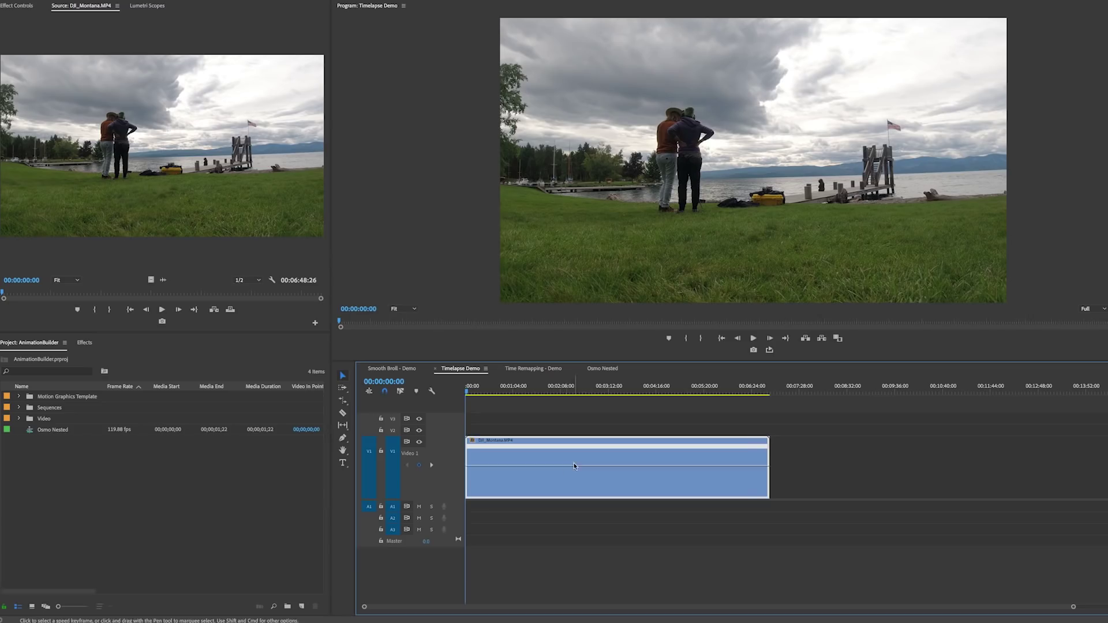
drag(573, 465, 572, 455)
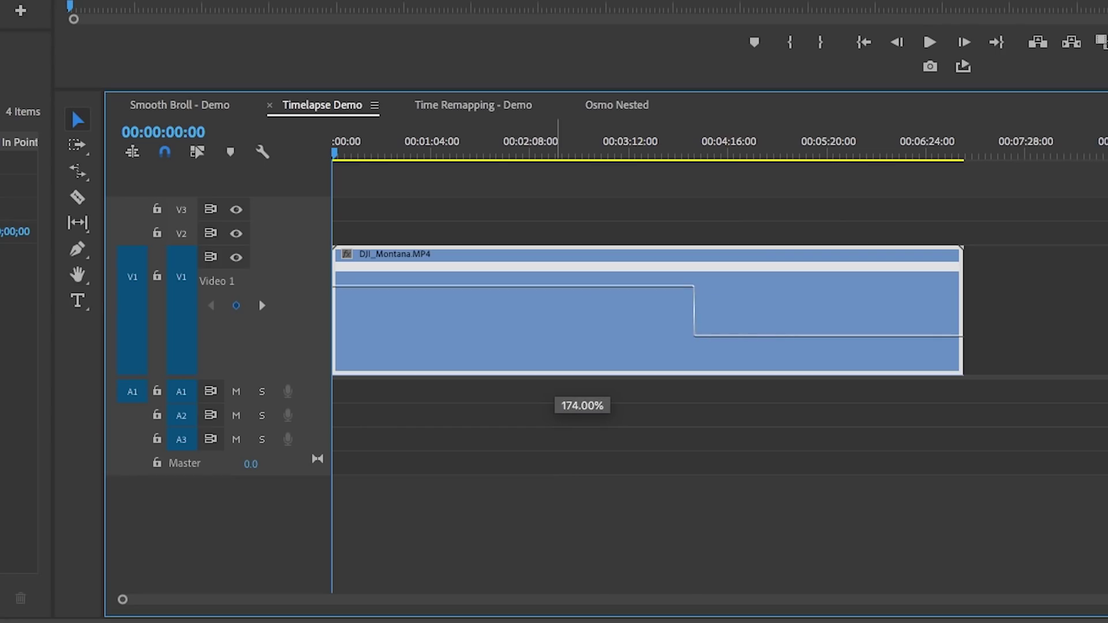
drag(433, 286, 433, 245)
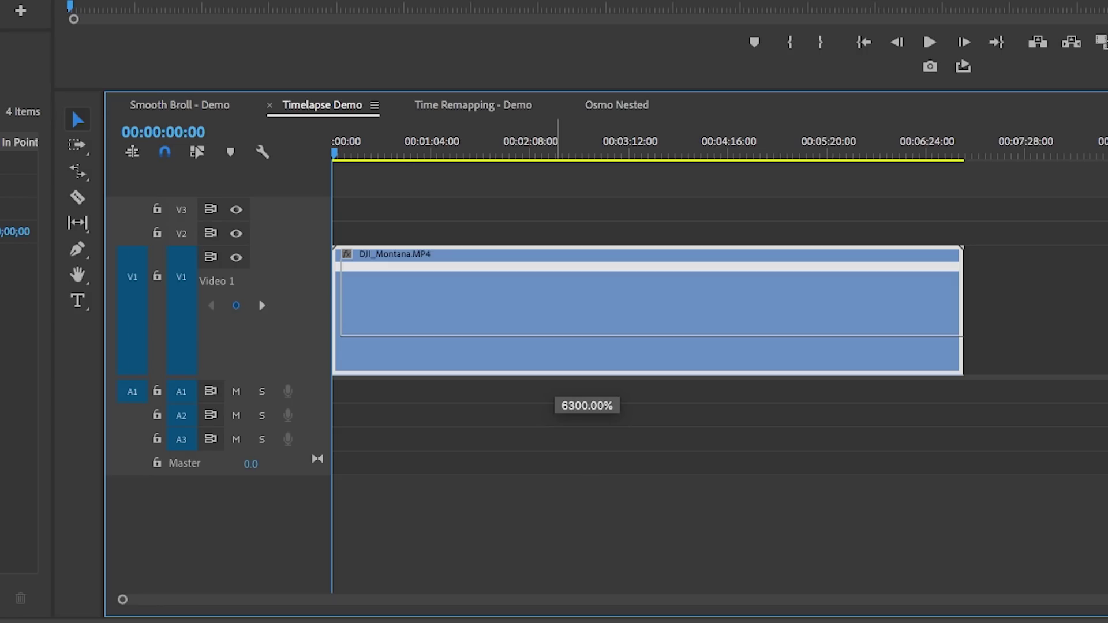
drag(433, 245, 433, 235)
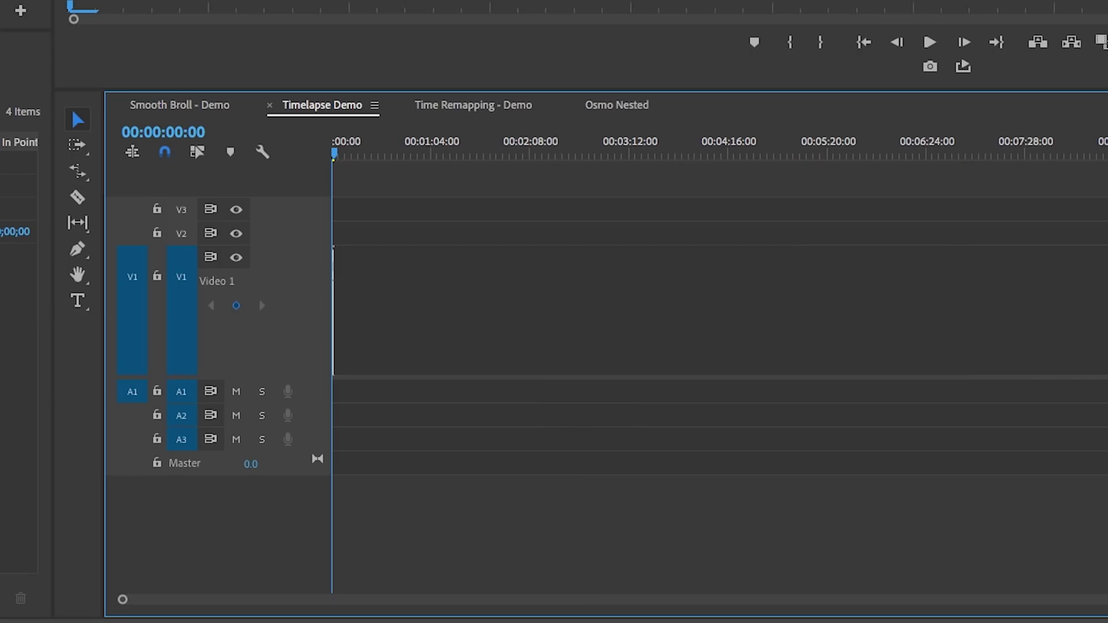
Zoom in and lower the speed slightly so the clip lasts about 3.5 seconds.
drag(123, 605, 459, 611)
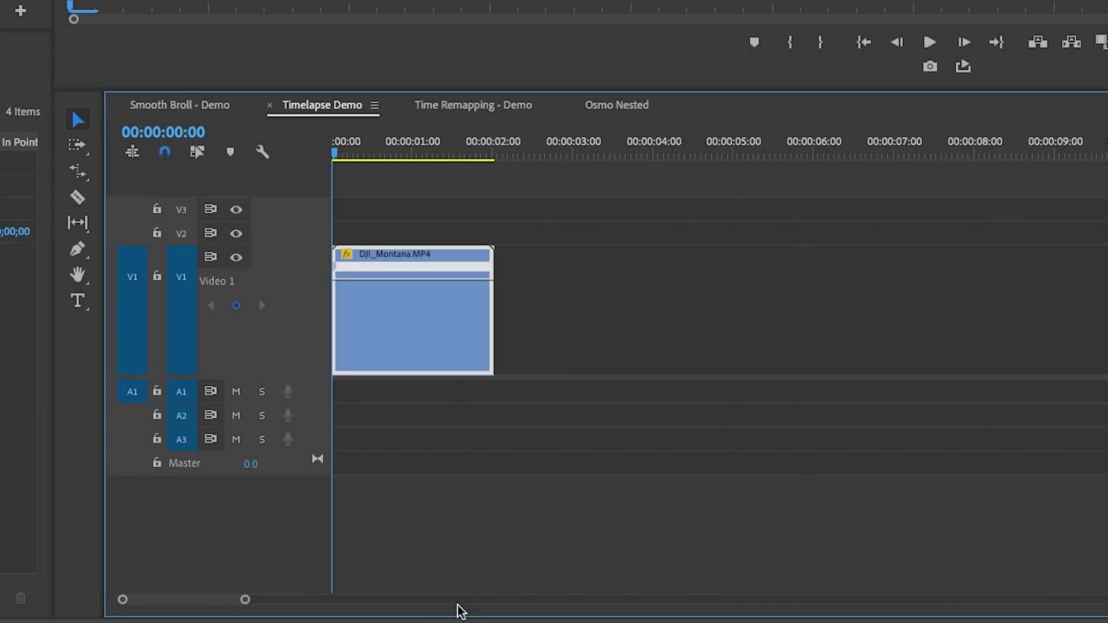
key(=)
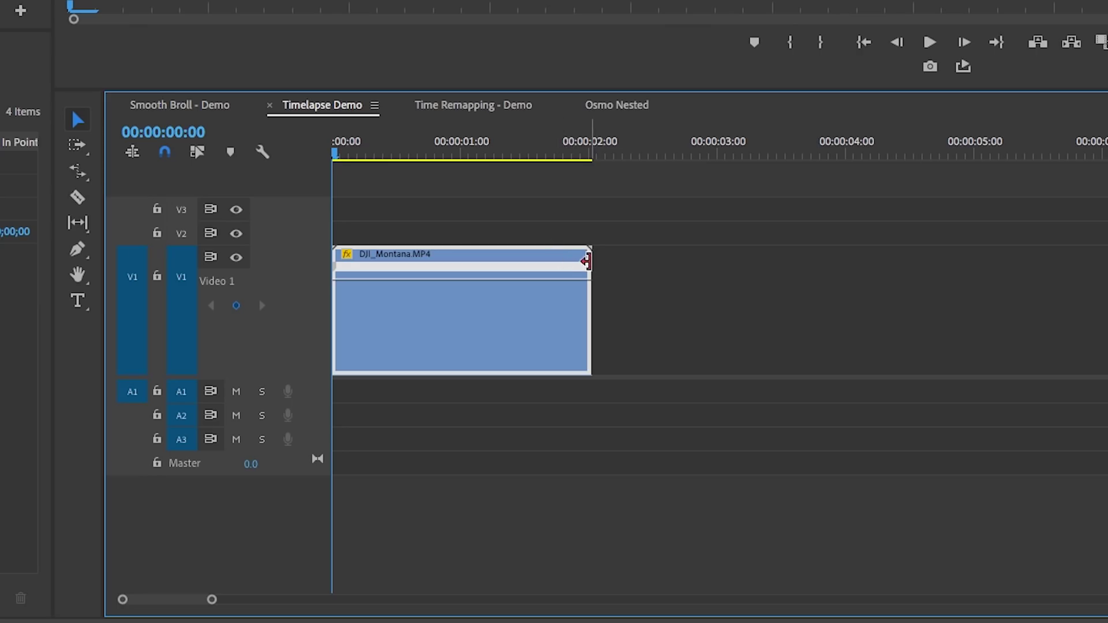
drag(499, 279, 501, 484)
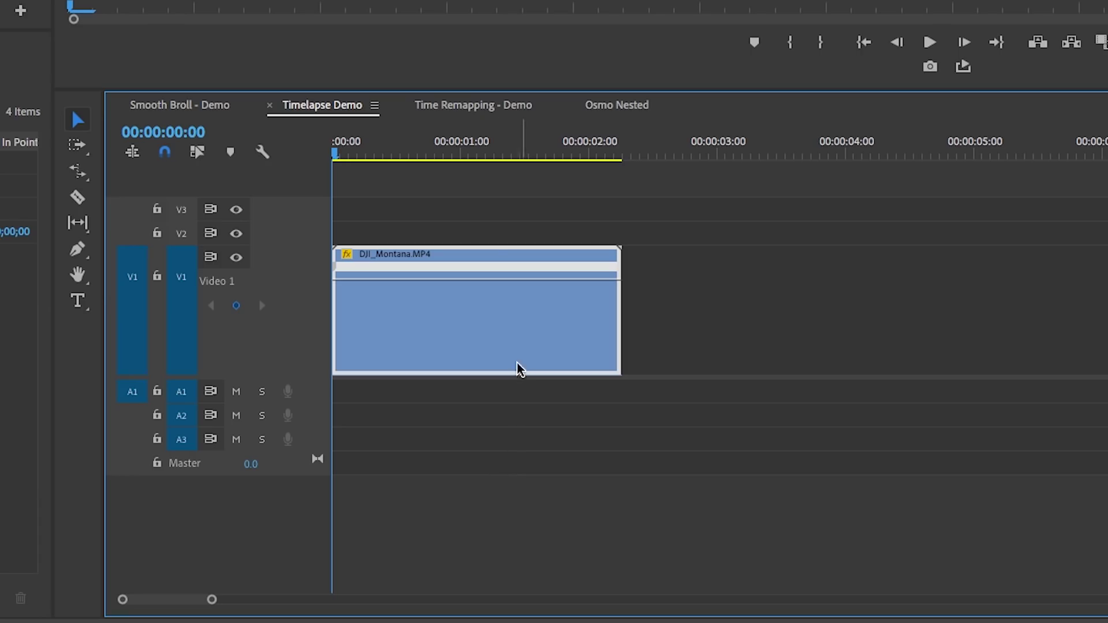
drag(471, 278, 469, 586)
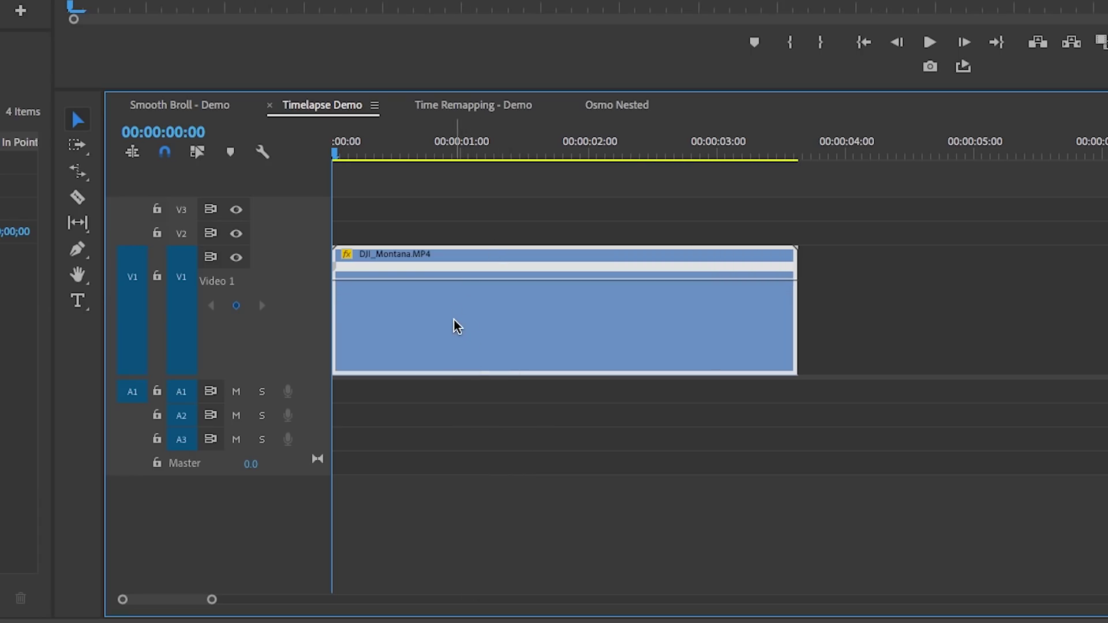
click(186, 5)
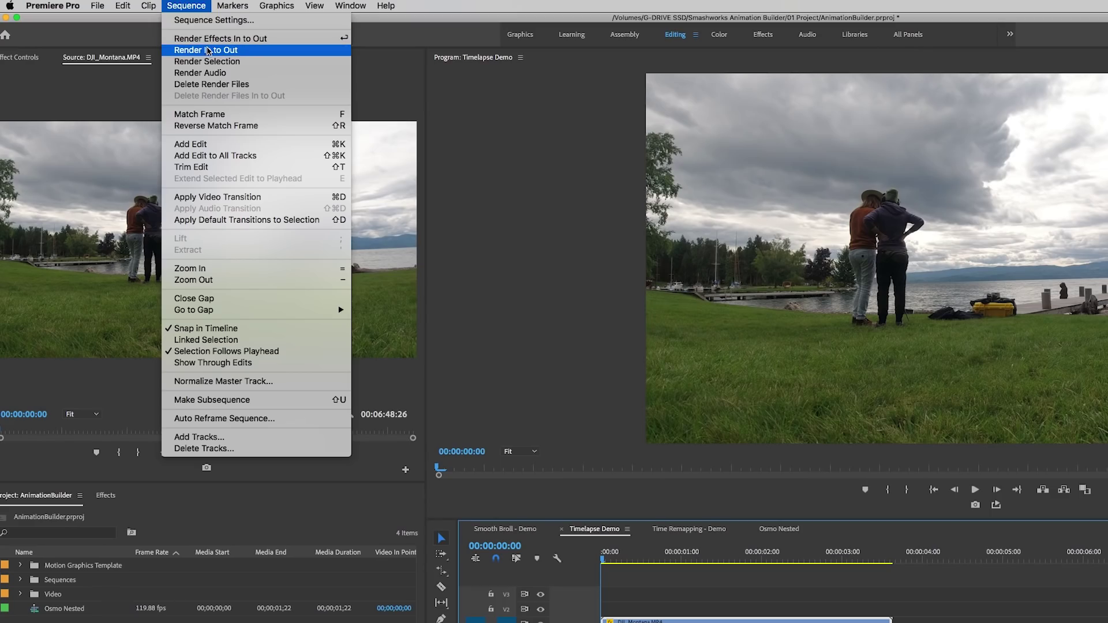
Render the Timelapse Demo sequence from in to out and turn on Loop Playback.
click(225, 54)
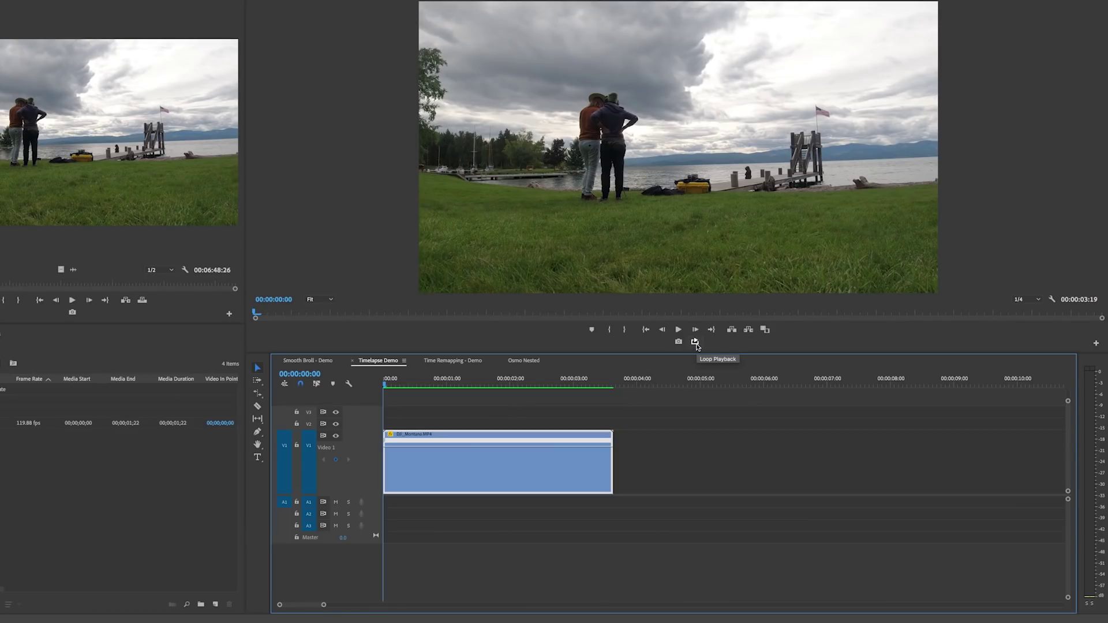
click(695, 342)
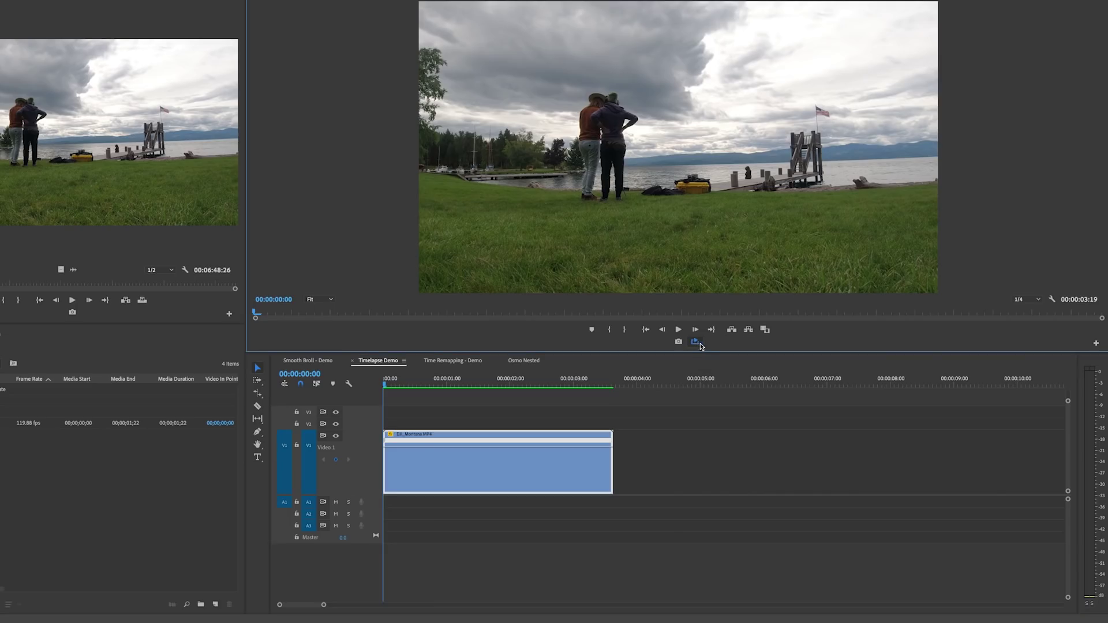
click(1095, 343)
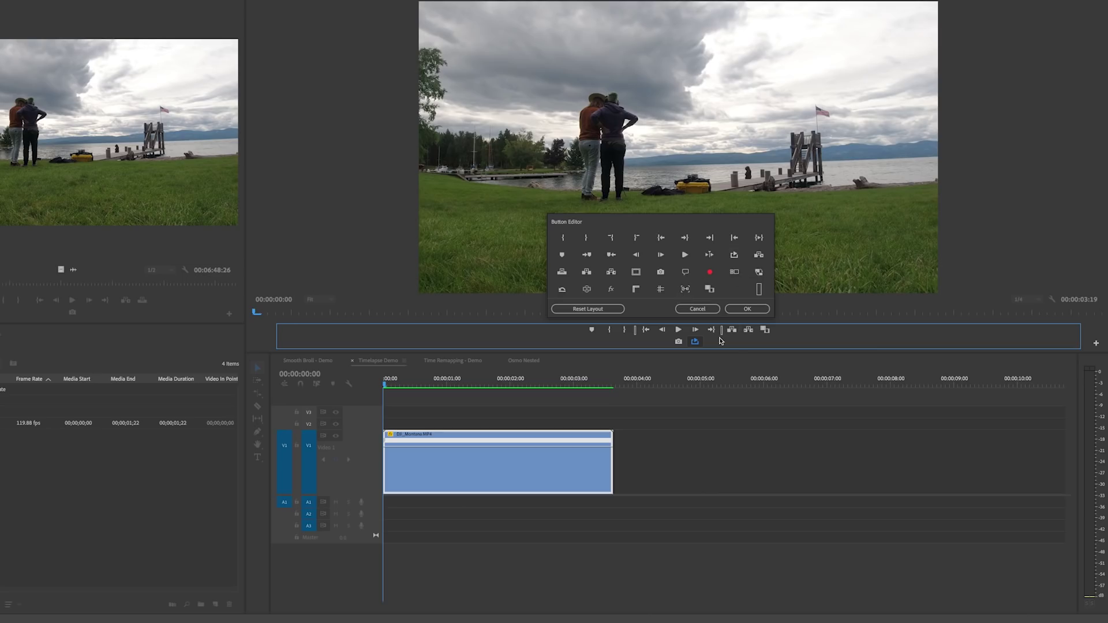
click(697, 309)
click(445, 429)
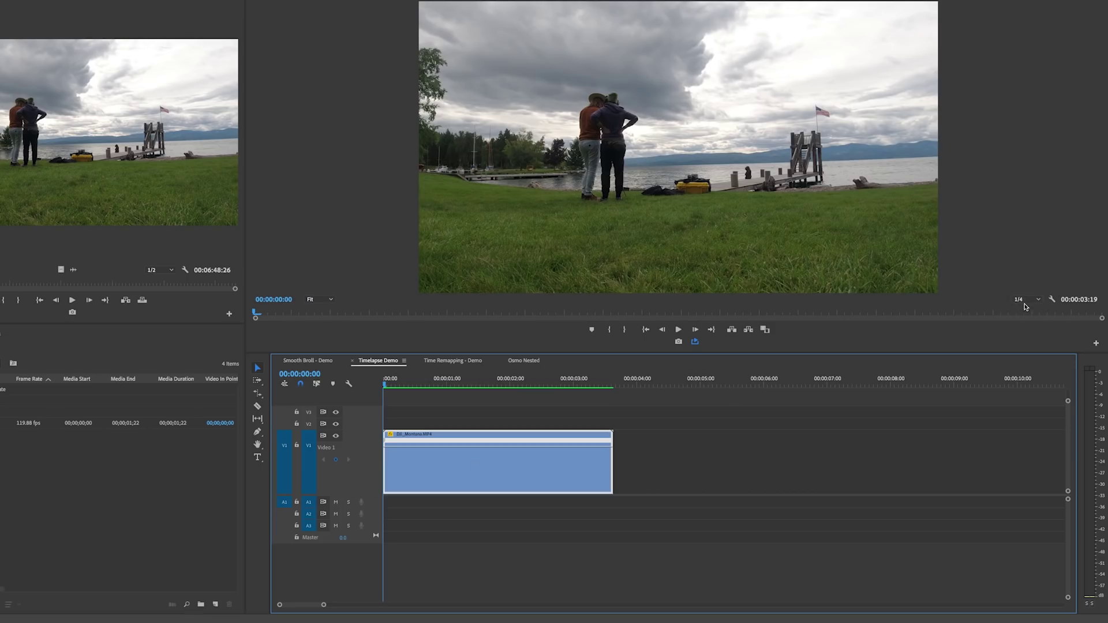
Preview the looped timelapse, then scrub back through the FlyBoarding shot in Time Remapping - Demo.
key(space)
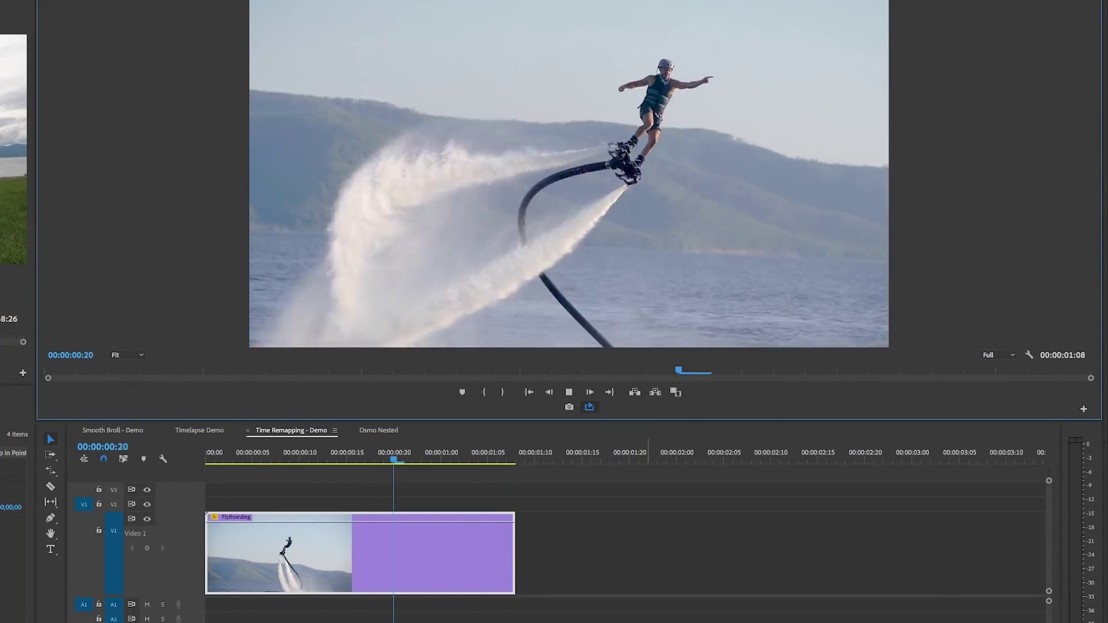
key(space)
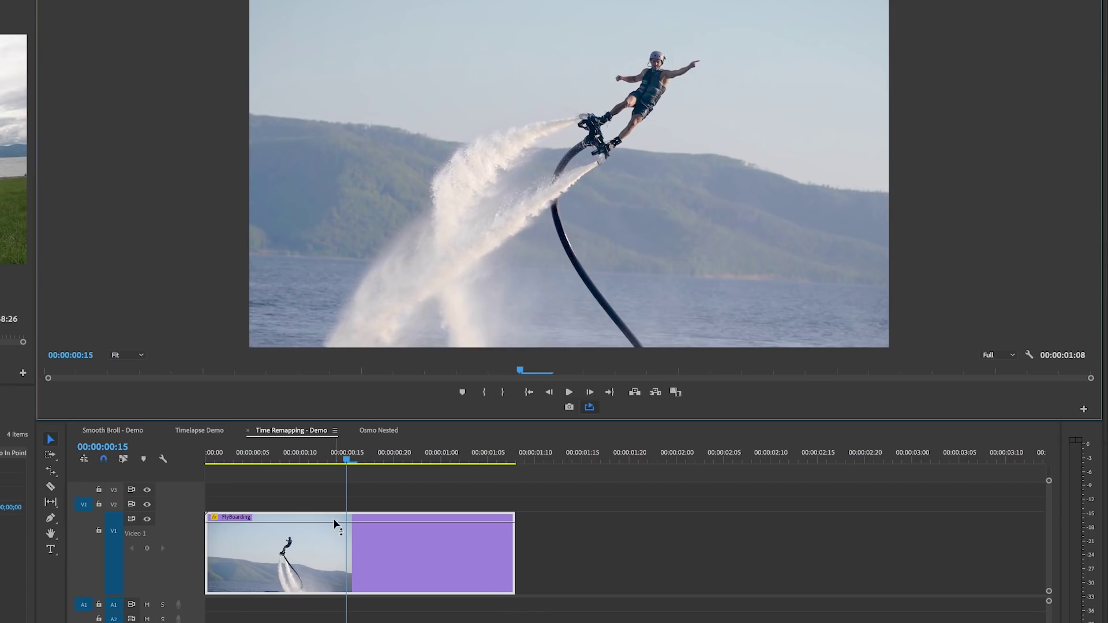
drag(241, 456, 287, 483)
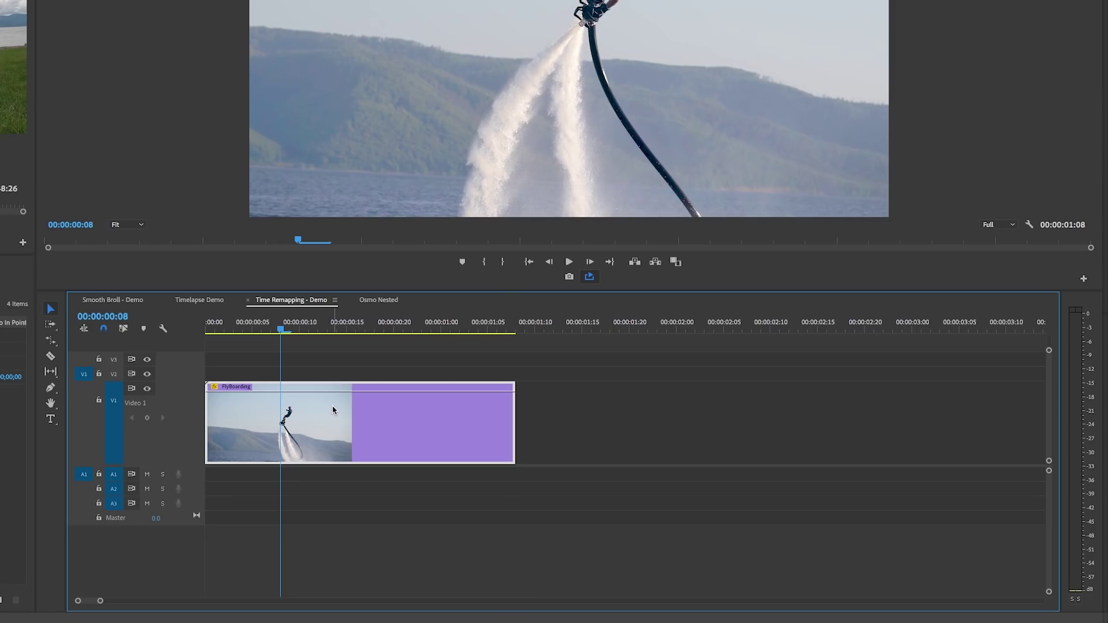
Show the FlyBoarding clip's speed line and slow it to about 63%, extending it to roughly 00:00:01:20.
right_click(333, 410)
mouse_move(430, 613)
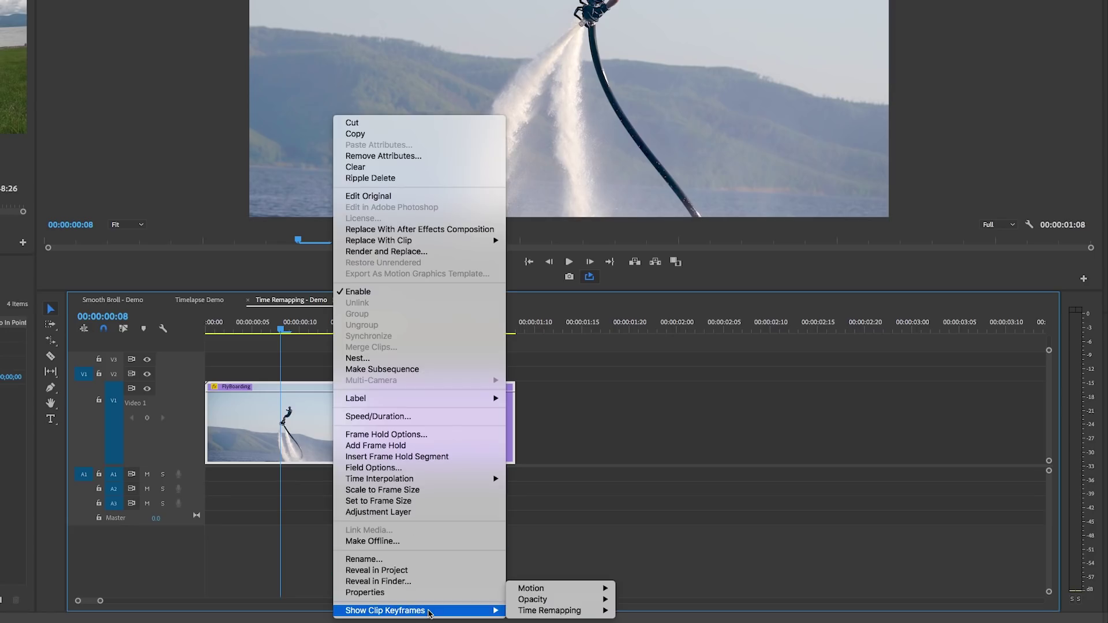
mouse_move(541, 612)
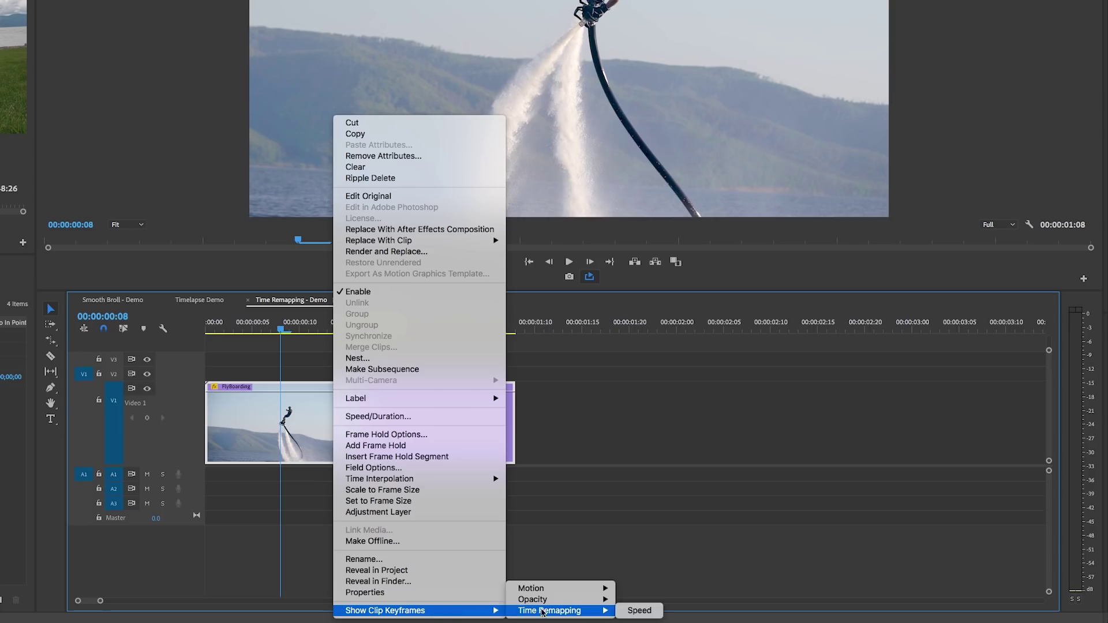
click(634, 611)
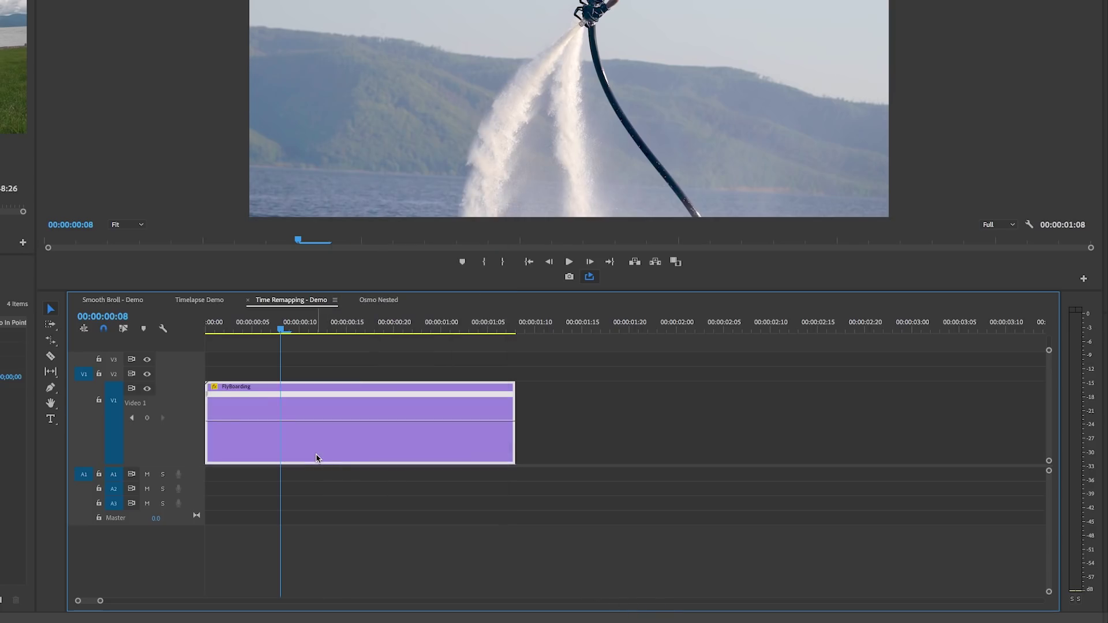
key(Home)
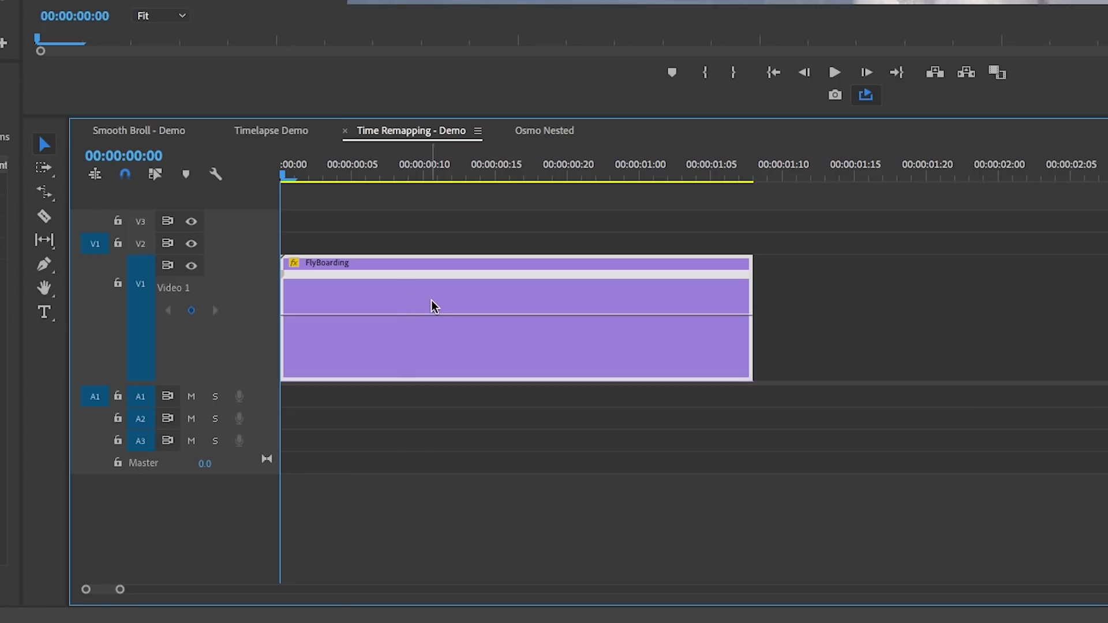
mouse_move(438, 315)
mouse_down()
mouse_move(438, 306)
mouse_move(438, 333)
mouse_move(437, 324)
mouse_up()
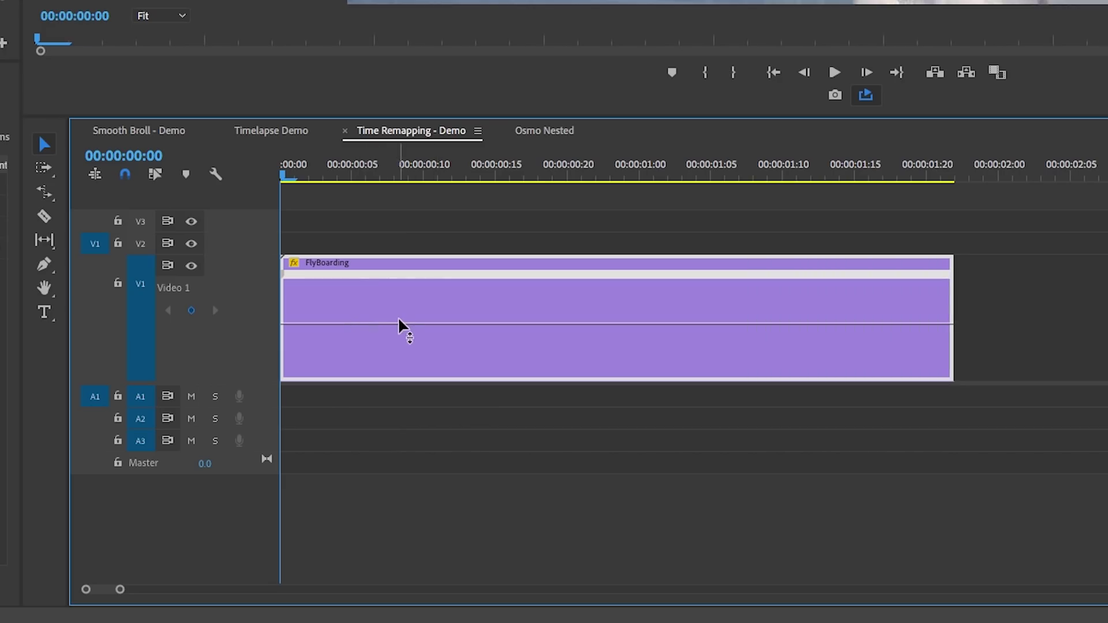
drag(310, 180, 411, 193)
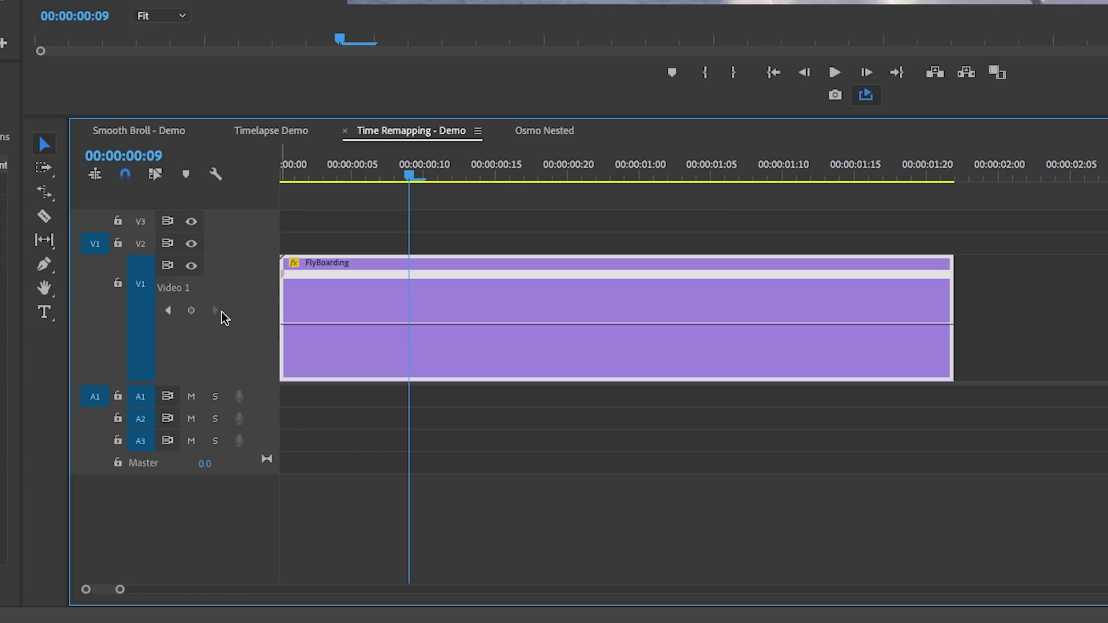
Add speed keyframes to the FlyBoarding clip with the Pen tool, scrubbing to 00:00:00:21.
click(47, 268)
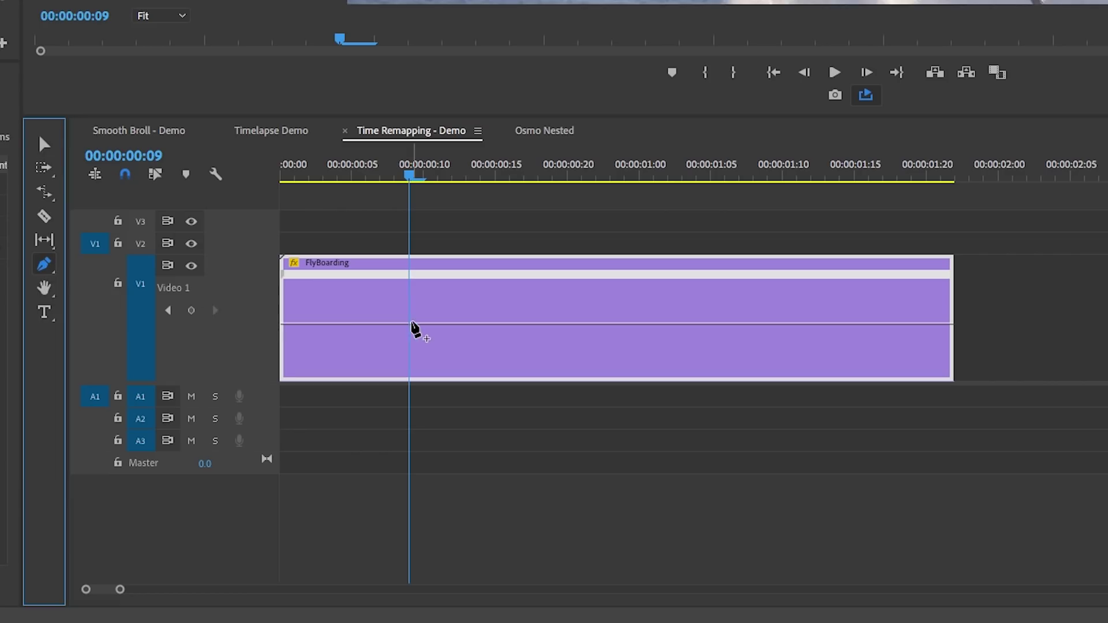
click(408, 326)
click(398, 174)
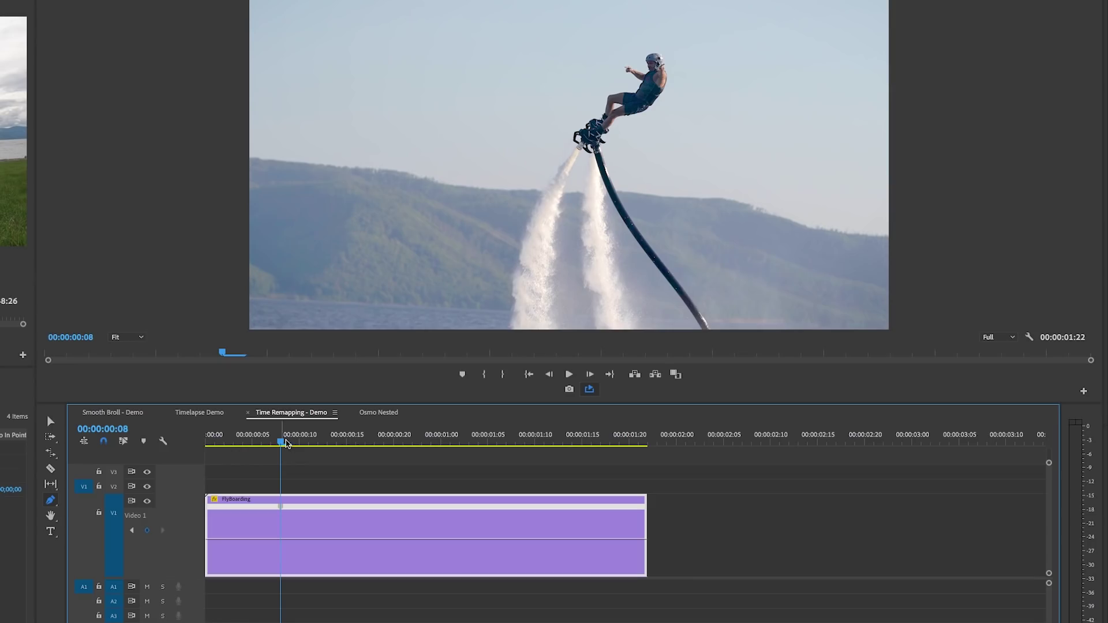
drag(286, 443, 414, 448)
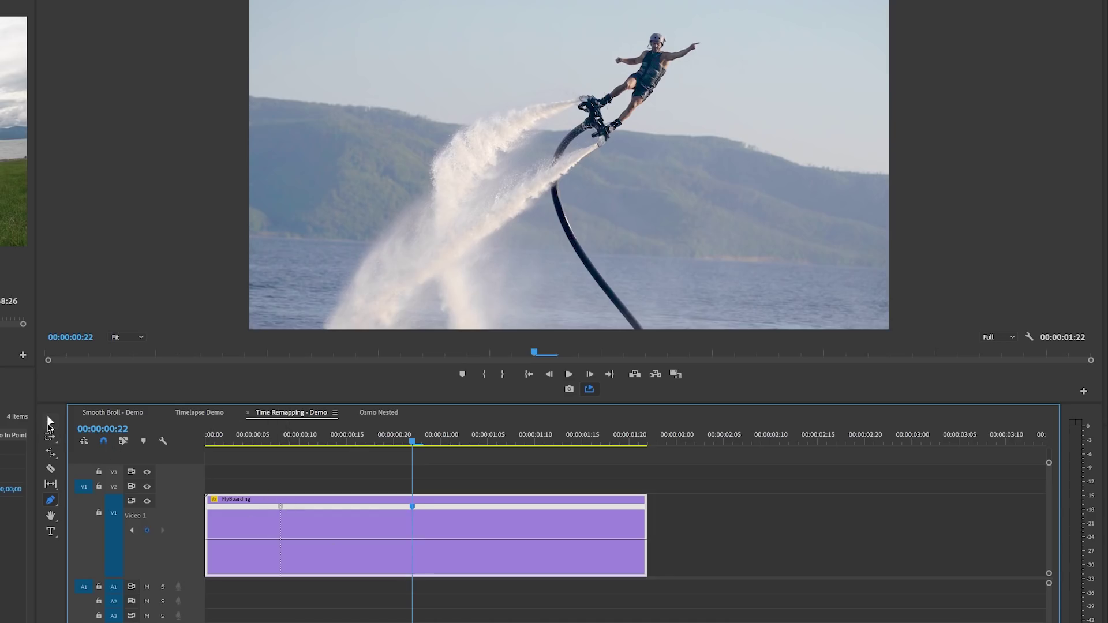
Drag the middle section's speed down to about 26%, stretching the clip to 00:00:03:04.
click(51, 424)
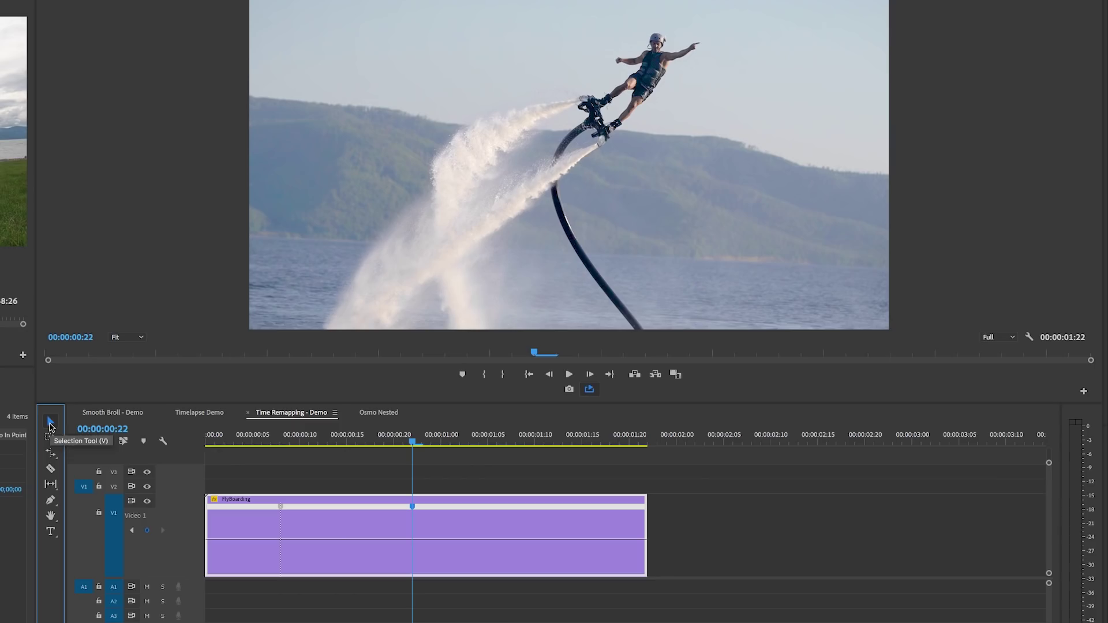
drag(344, 537, 344, 545)
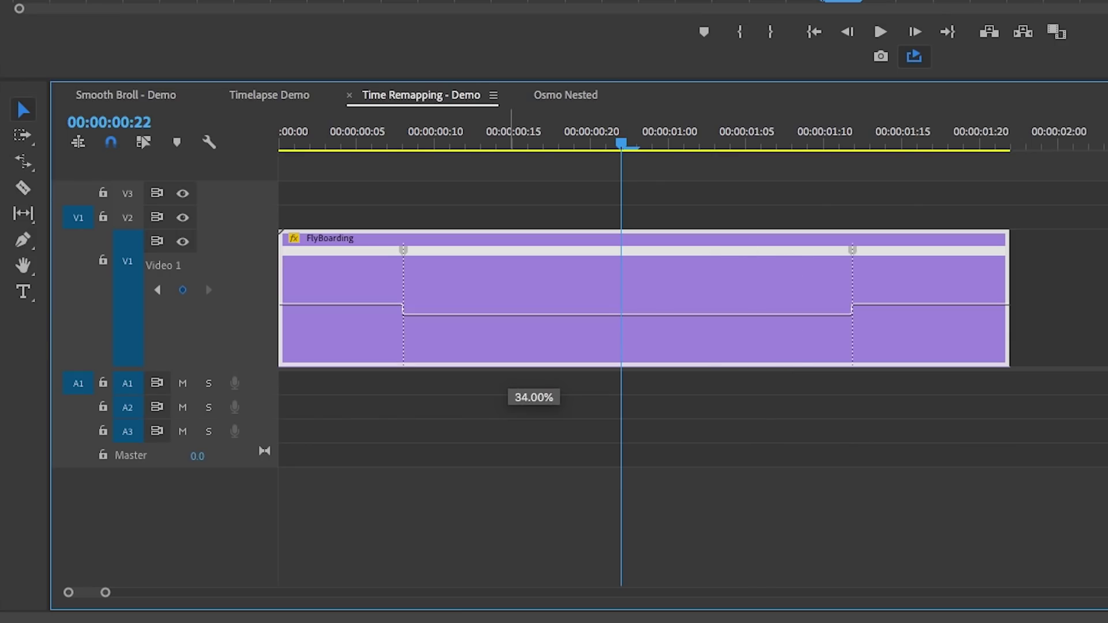
drag(533, 314, 533, 320)
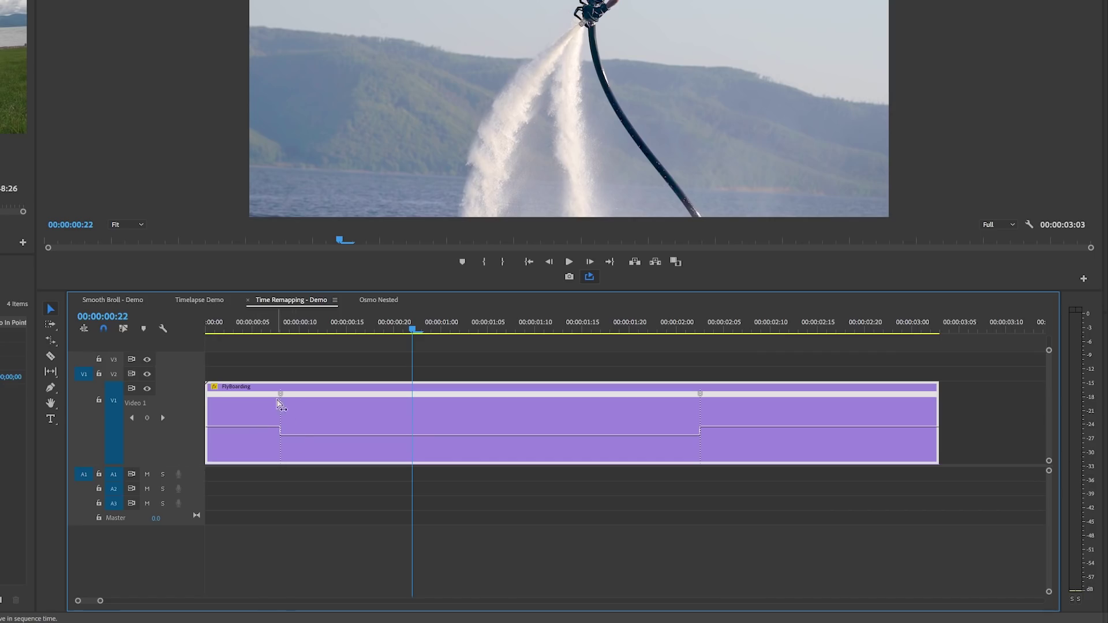
Drag both FlyBoarding speed keyframes apart into gradual ramps.
click(282, 396)
drag(282, 395, 313, 399)
mouse_move(293, 437)
mouse_down()
mouse_move(280, 423)
mouse_move(292, 432)
mouse_up()
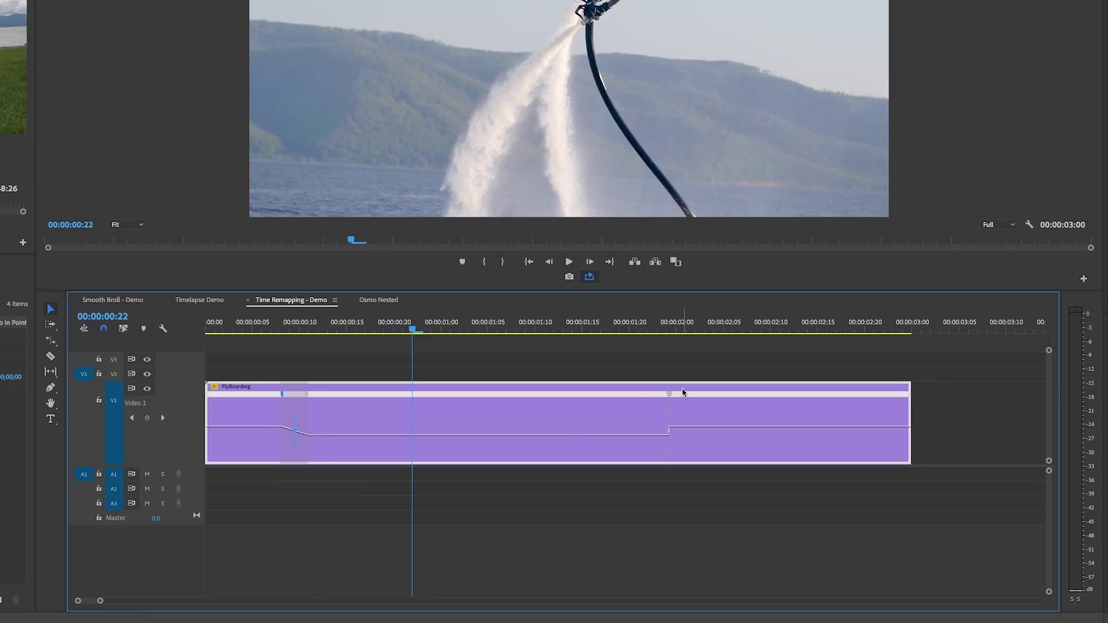
drag(670, 395, 704, 398)
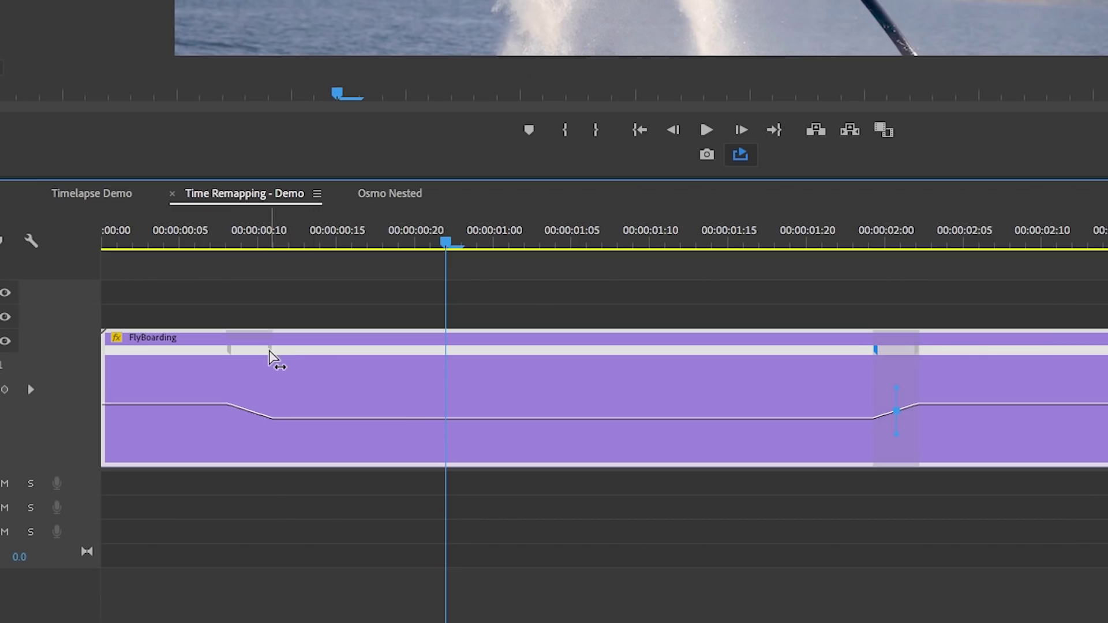
Curve both speed ramps with their Bezier handles and play back the result.
click(293, 401)
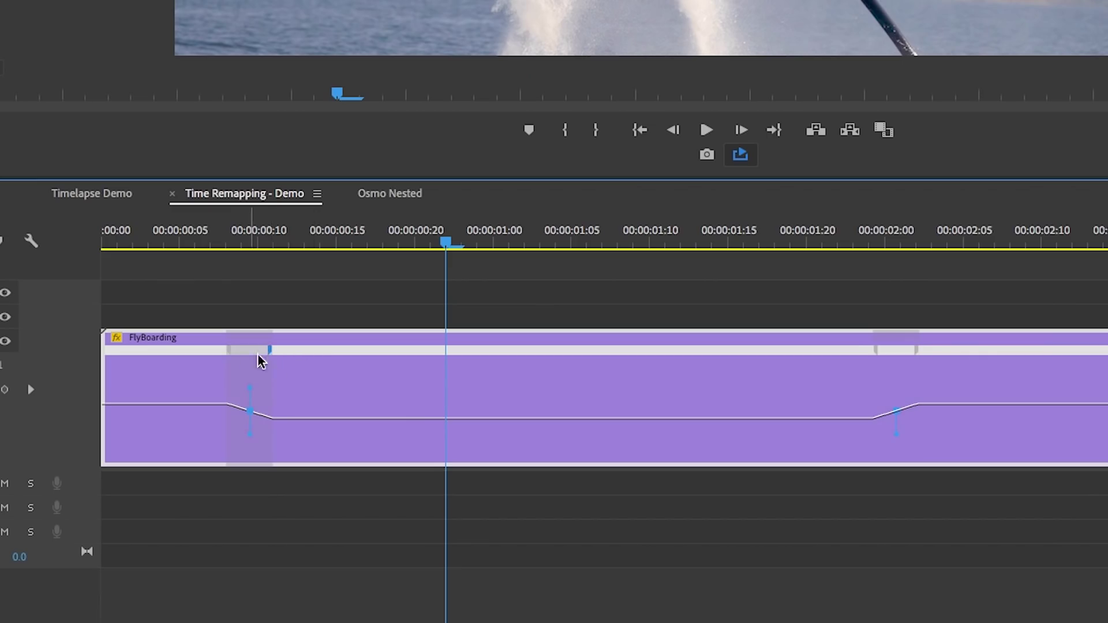
click(257, 395)
drag(257, 395, 203, 401)
drag(133, 424, 146, 451)
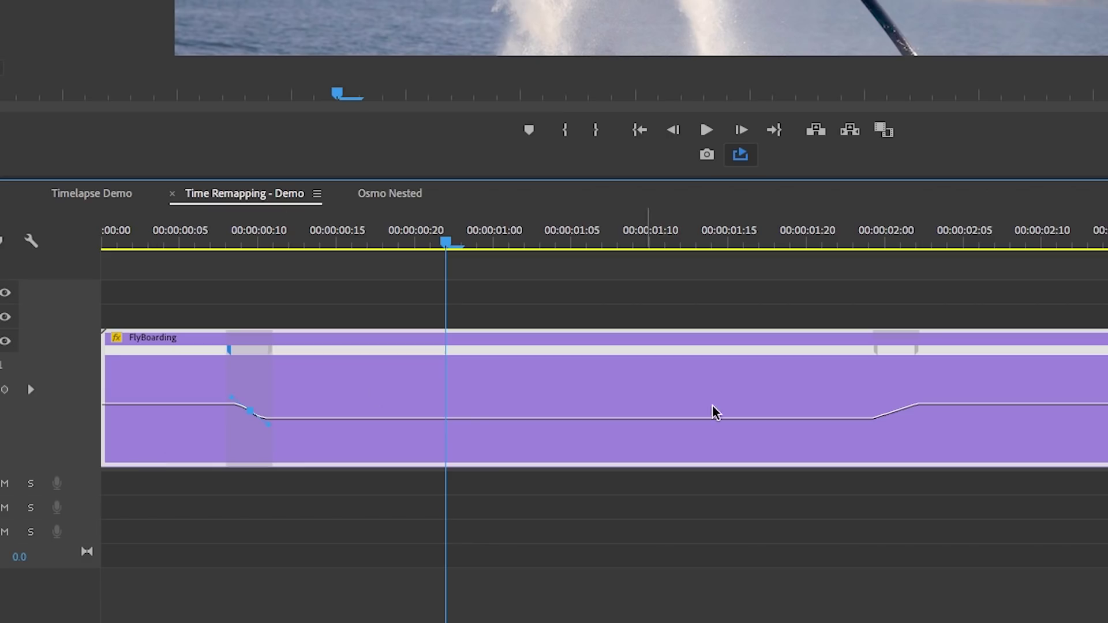
click(917, 407)
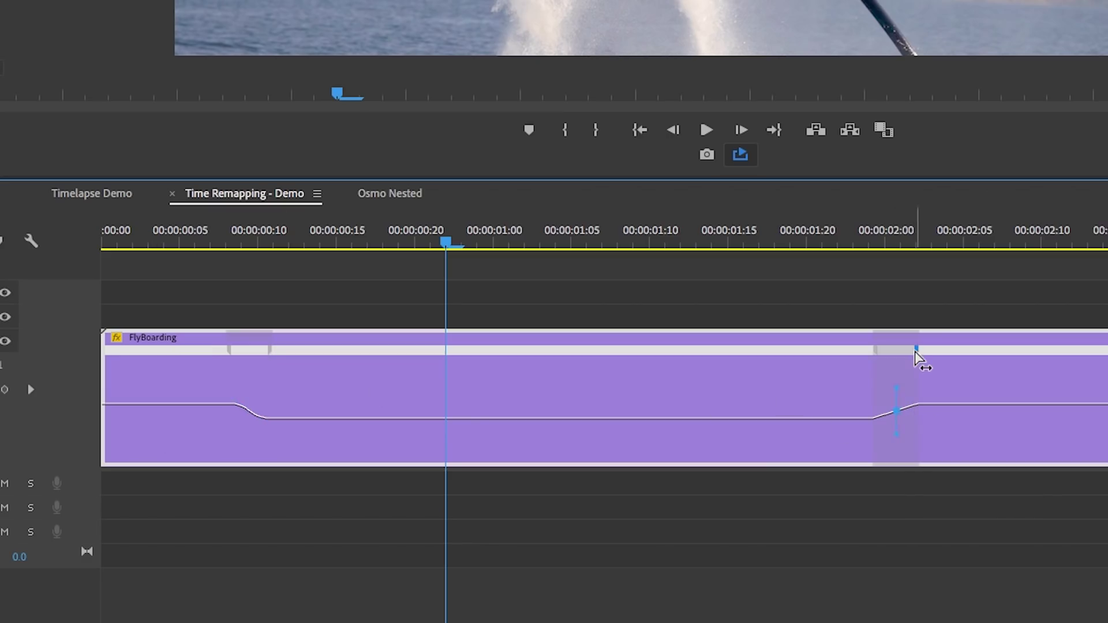
mouse_move(895, 408)
mouse_down()
mouse_move(981, 391)
mouse_move(999, 400)
mouse_up()
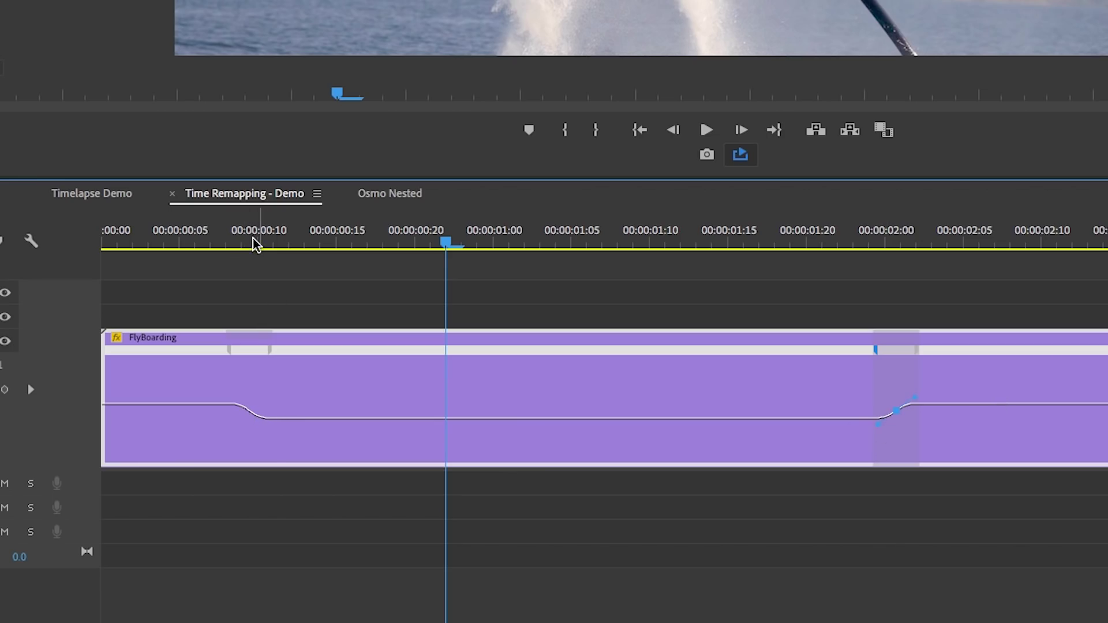
key(space)
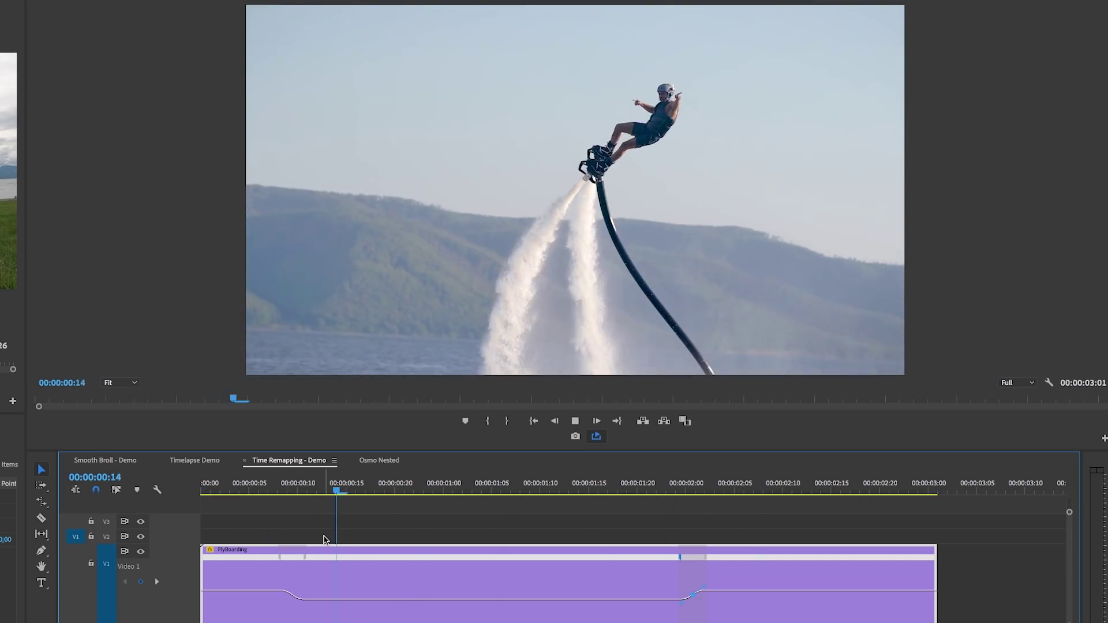
key(space)
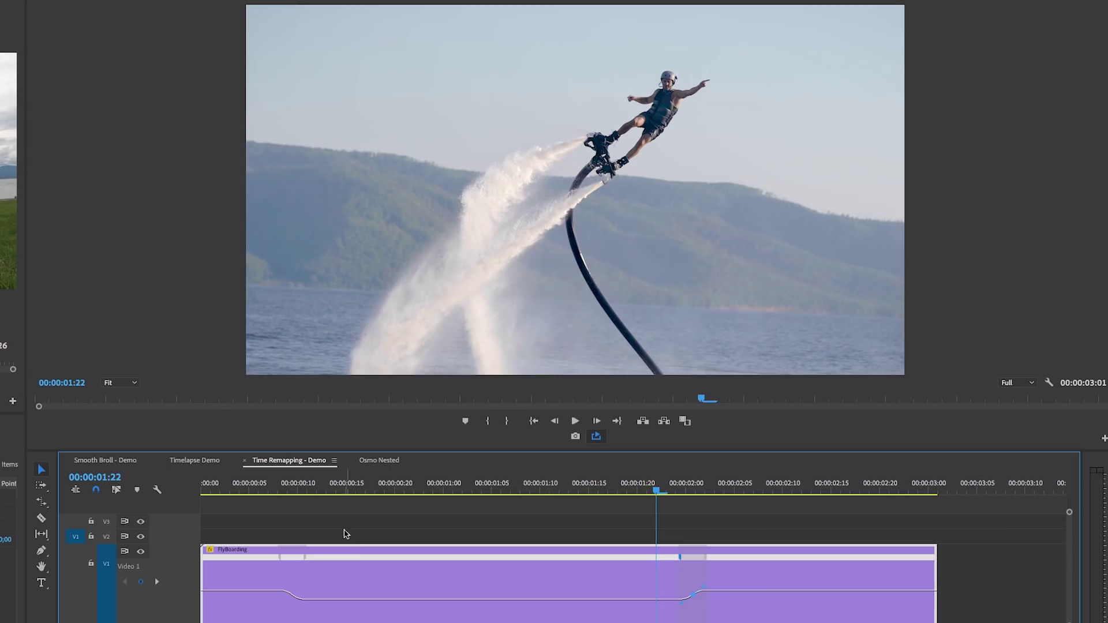
click(369, 571)
Set the FlyBoarding clip's time interpolation to Optical Flow and render the timeline preview.
right_click(372, 574)
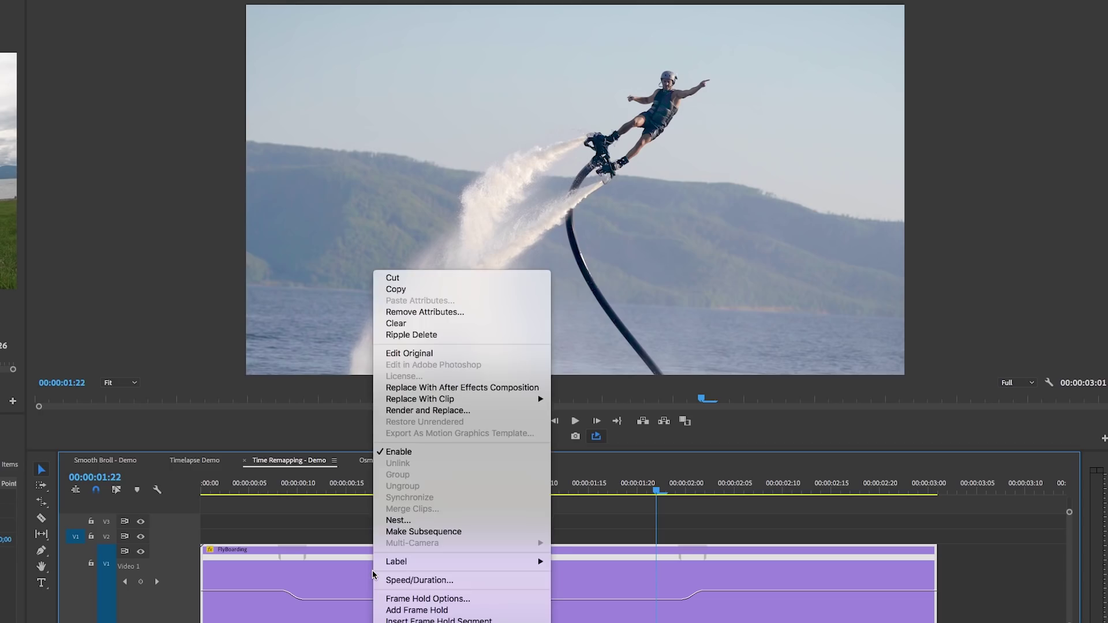
mouse_move(453, 487)
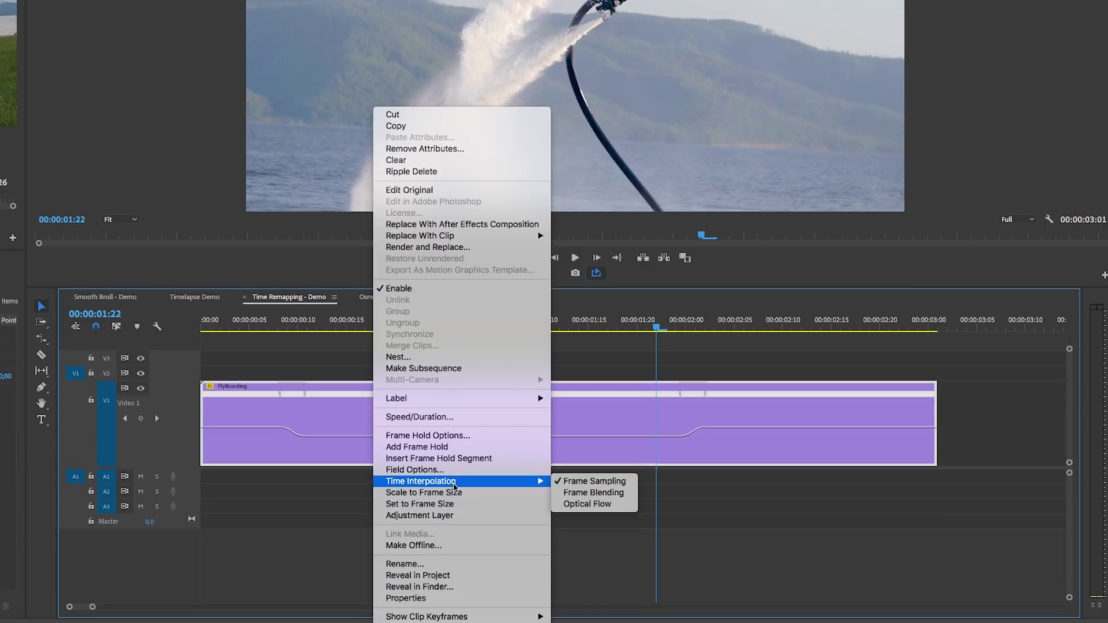
click(583, 505)
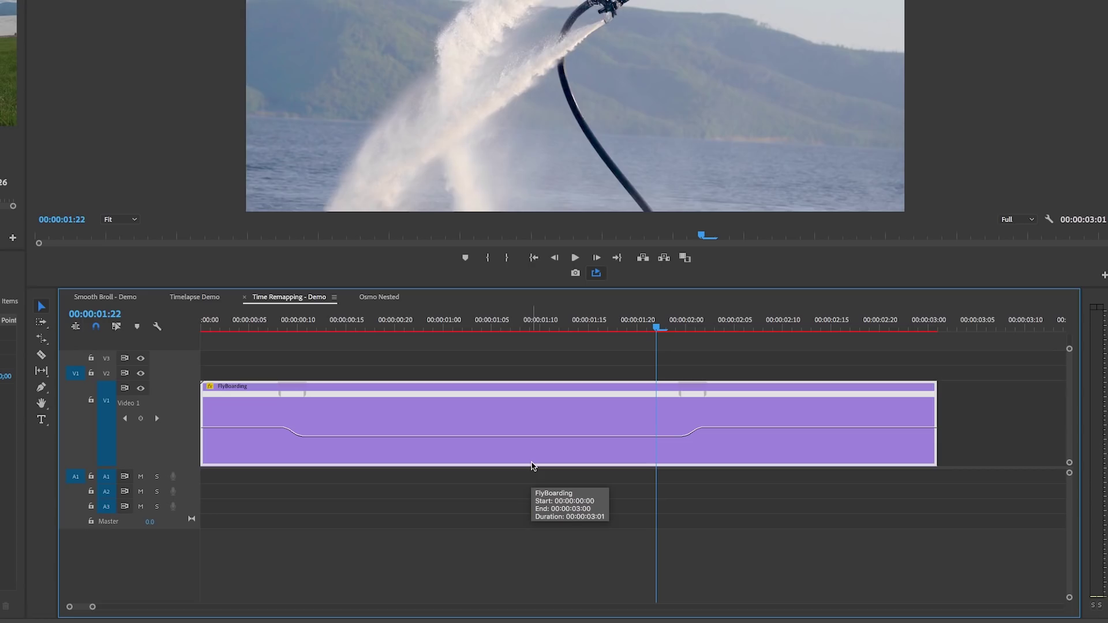
key(Return)
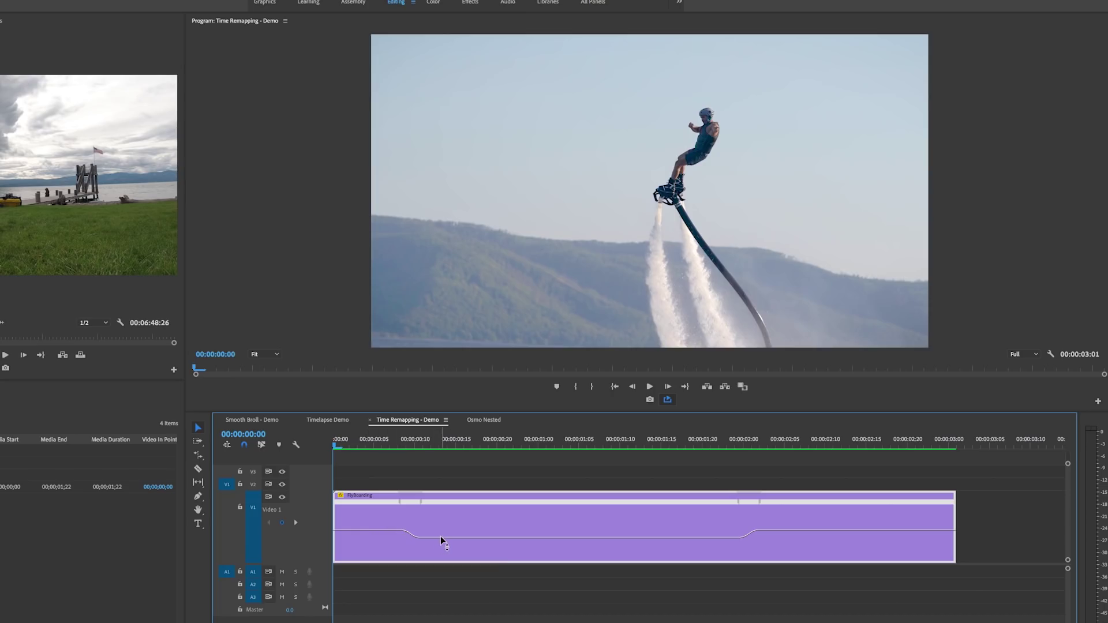
mouse_move(440, 538)
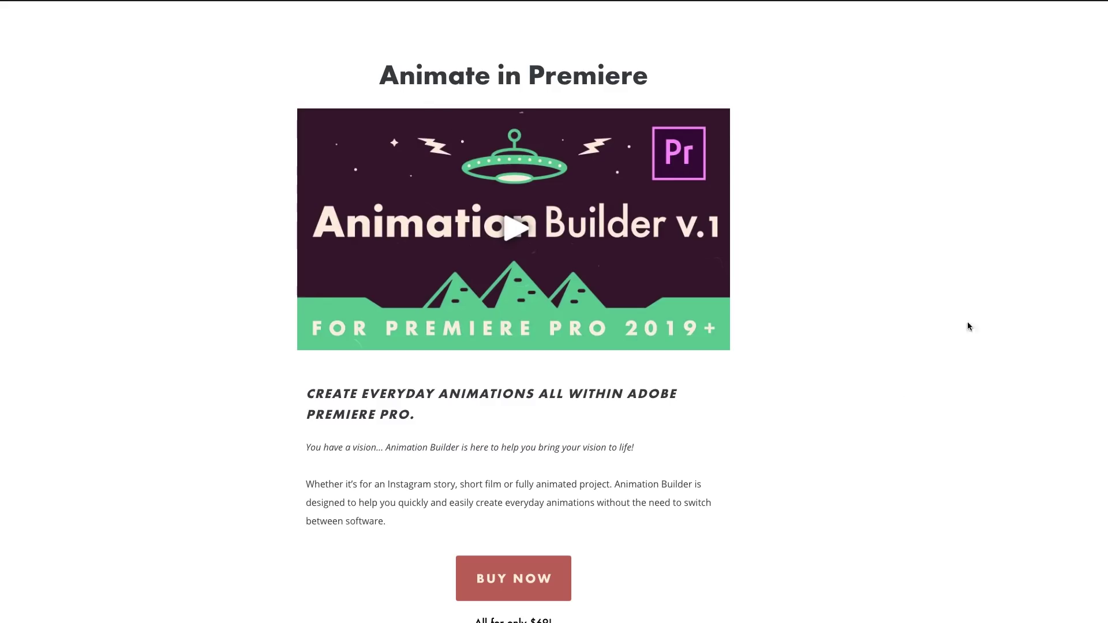
scroll(1096, 158, down, 11)
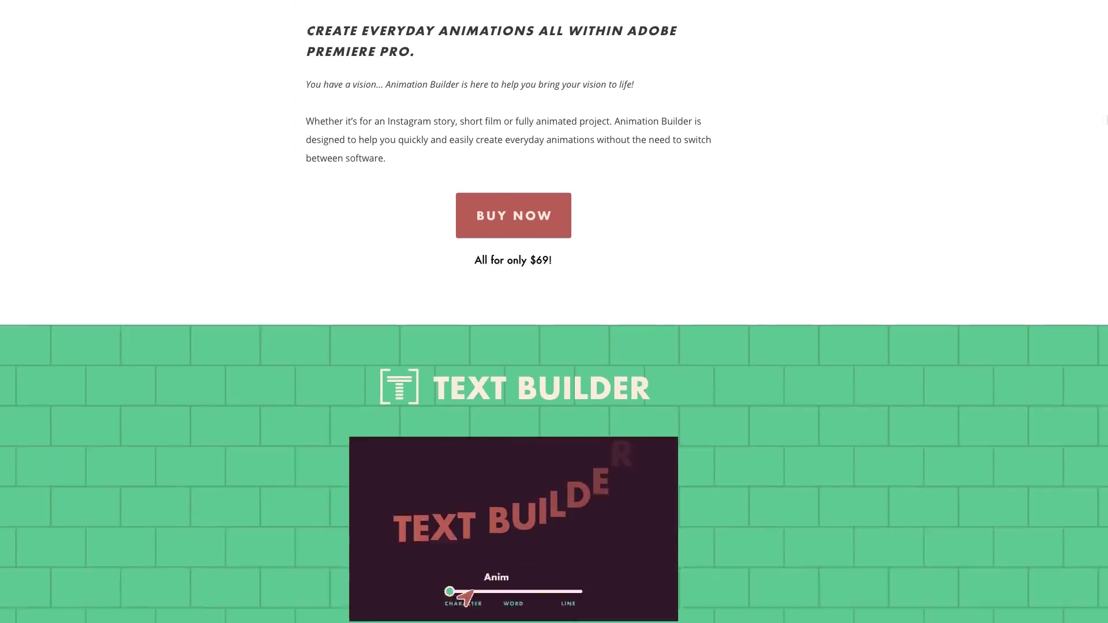
scroll(1096, 158, down, 3)
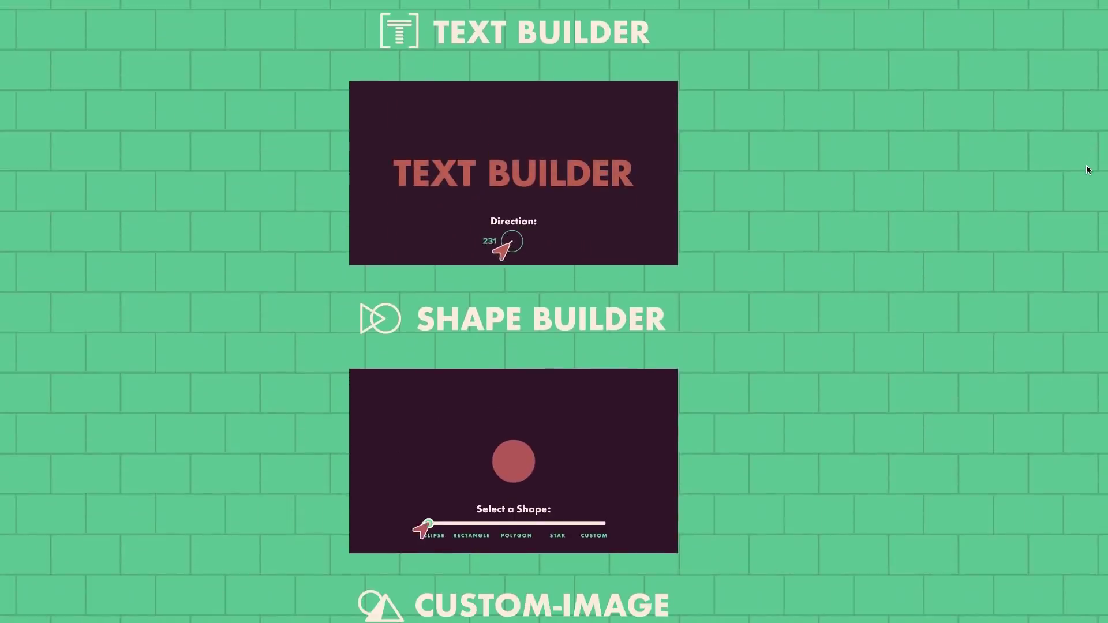
scroll(1076, 183, down, 1)
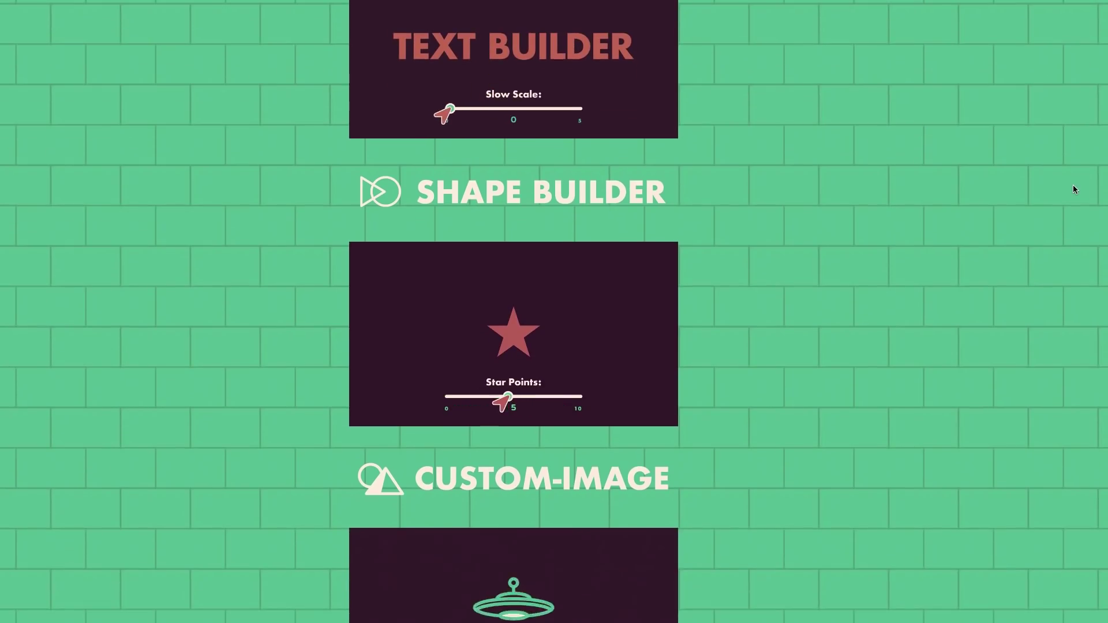
scroll(1072, 186, down, 1)
scroll(1074, 196, down, 2)
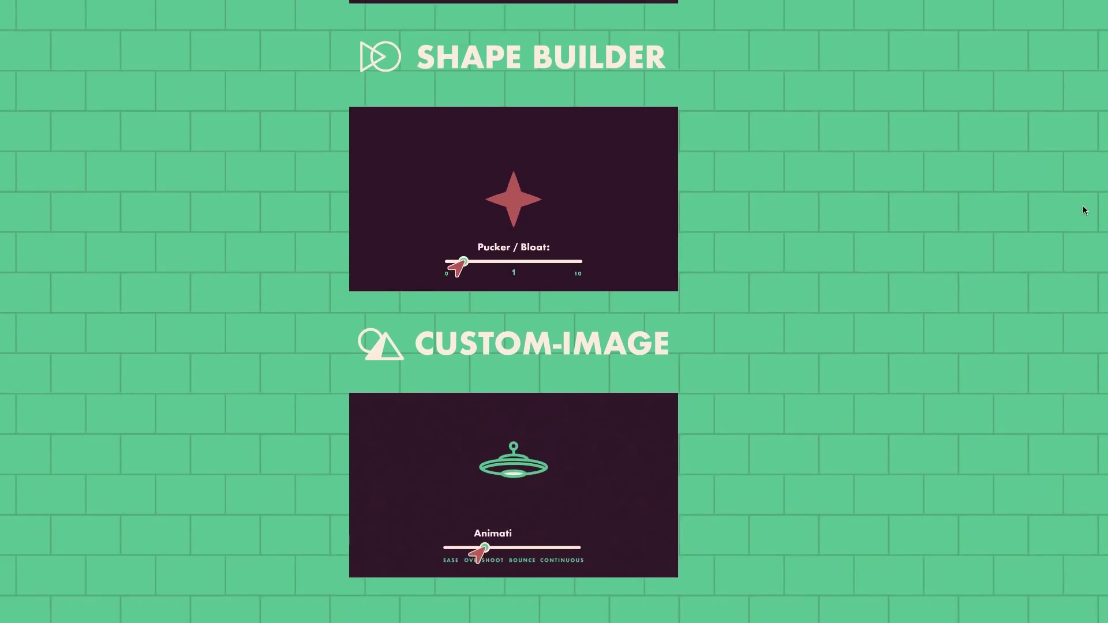
scroll(1079, 208, down, 2)
scroll(1077, 228, down, 1)
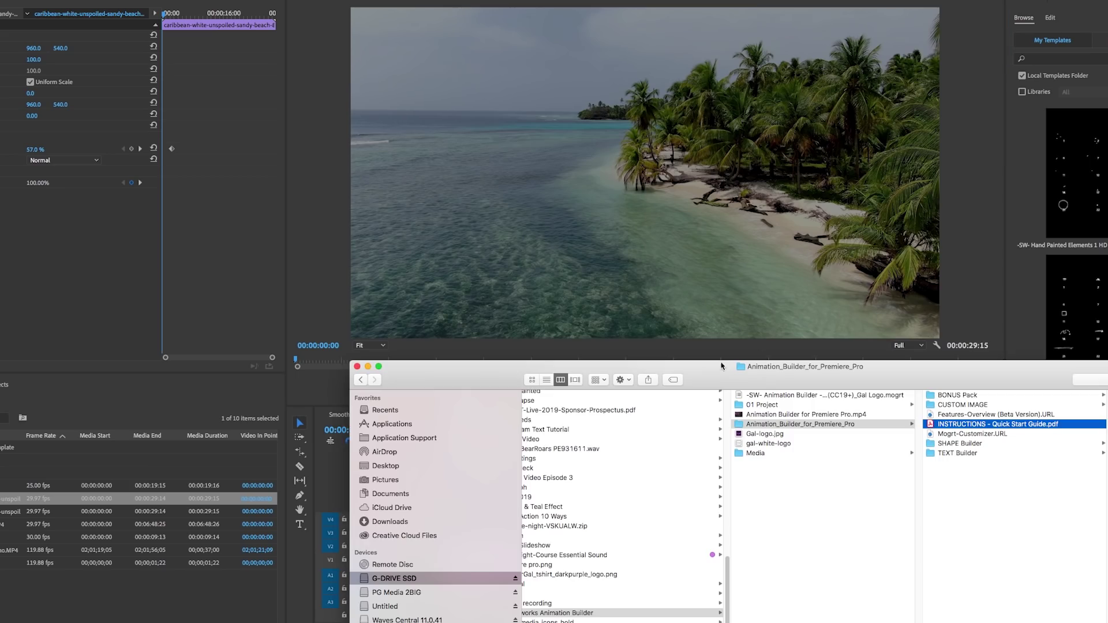
Browse the CUSTOM IMAGE, SHAPE Builder and TEXT Builder folders, select TEXT HD (CC19+).mogrt, then close Finder.
drag(721, 366, 371, 213)
click(484, 265)
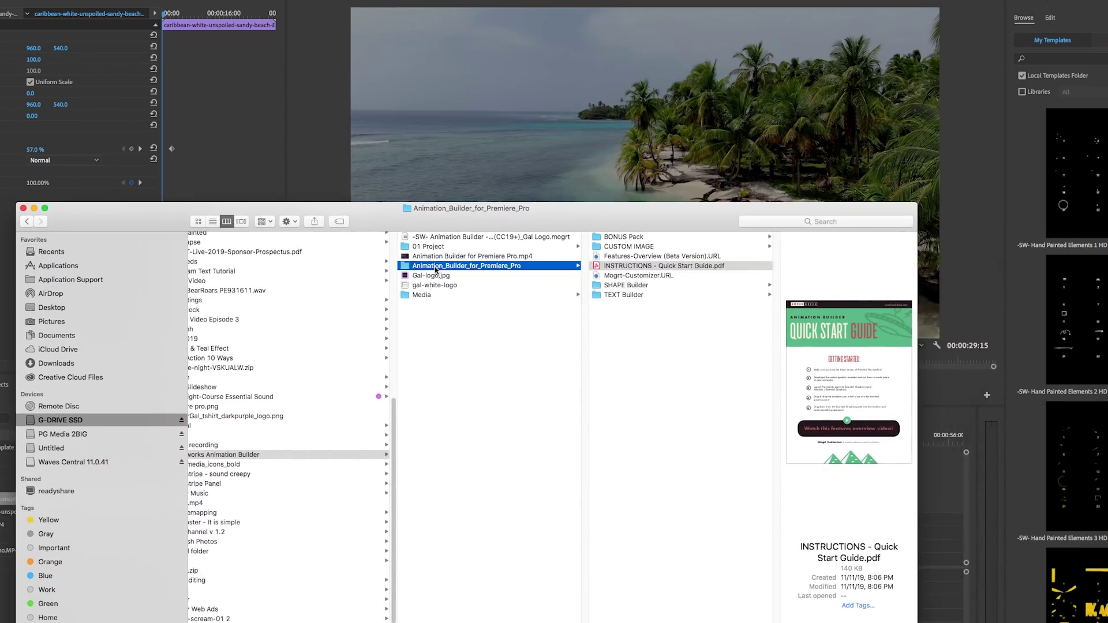
click(619, 247)
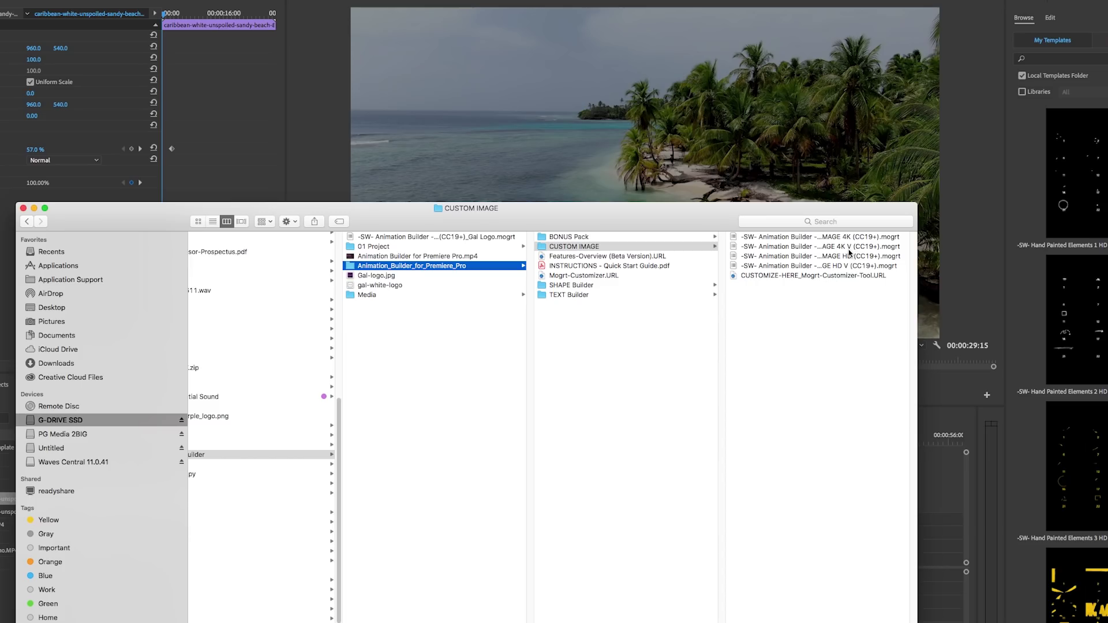
click(600, 285)
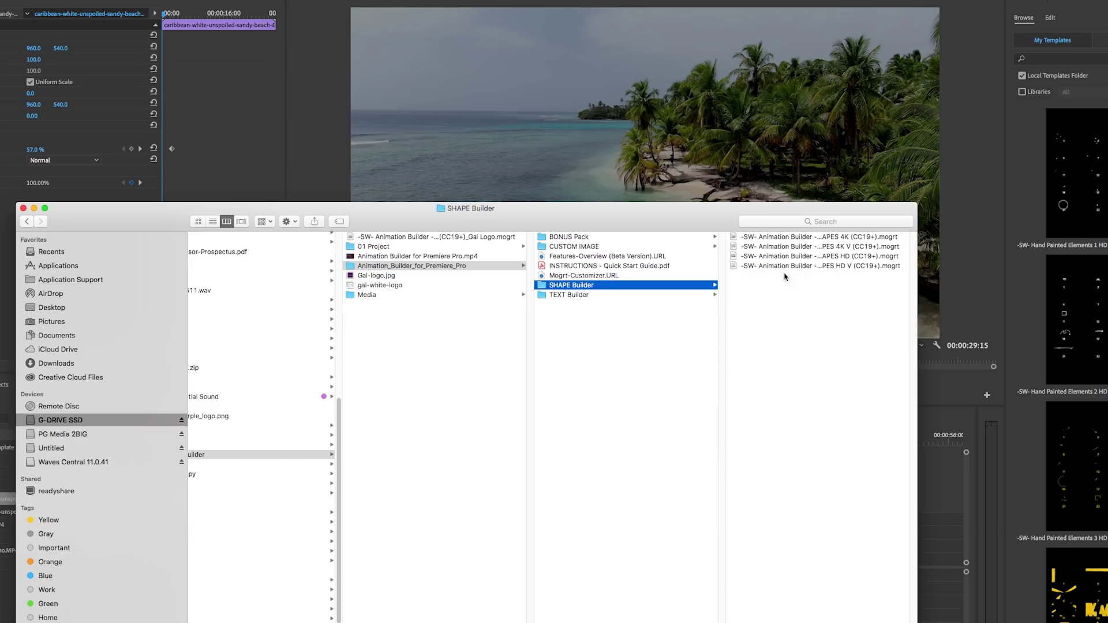
click(571, 295)
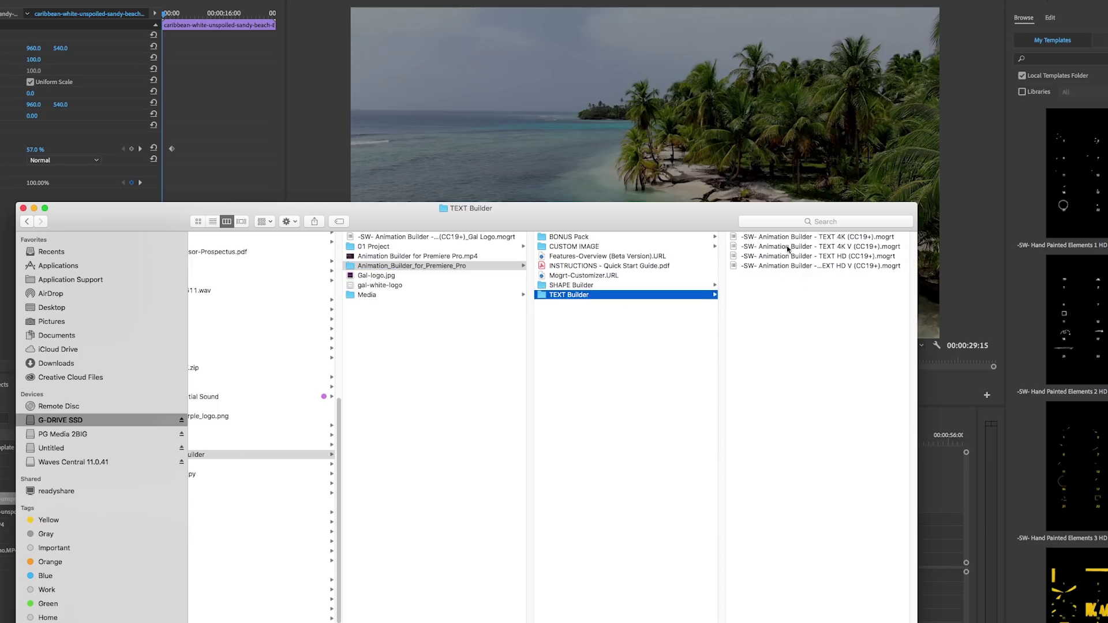
click(836, 256)
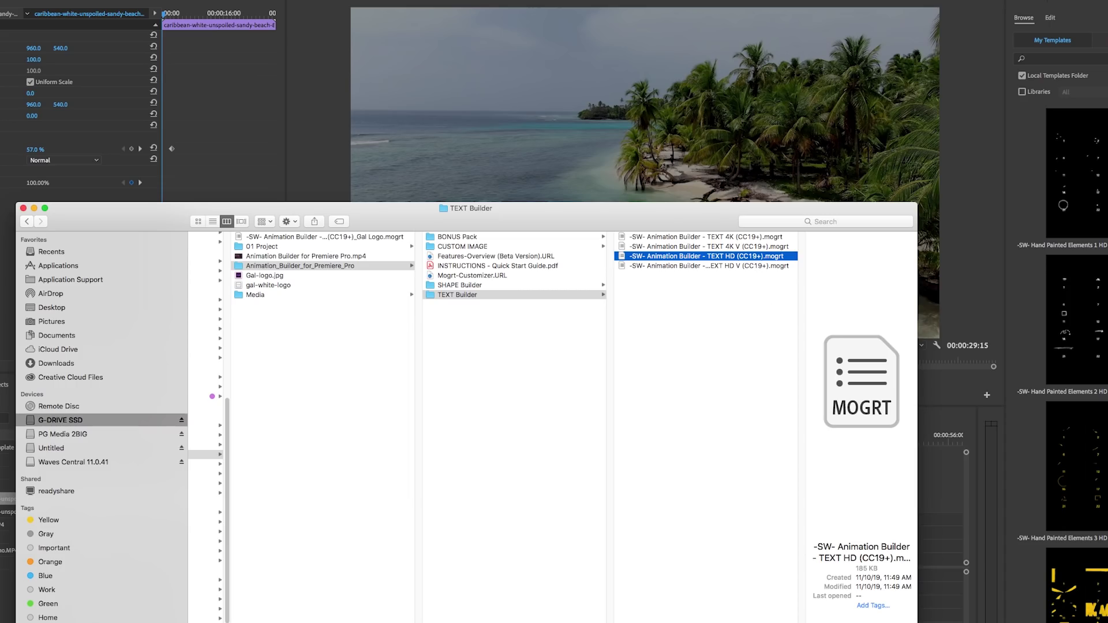
key(super+w)
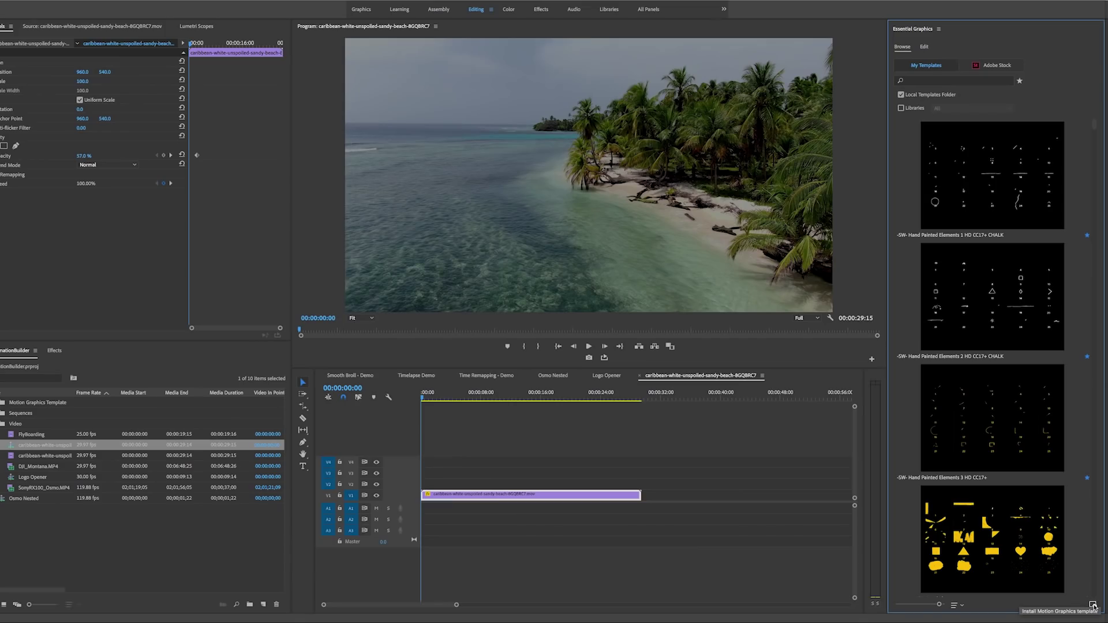
Install TEXT HD (CC19+).mogrt from Animation_Builder_for_Premiere_Pro > TEXT Builder as a motion graphics template.
click(1093, 606)
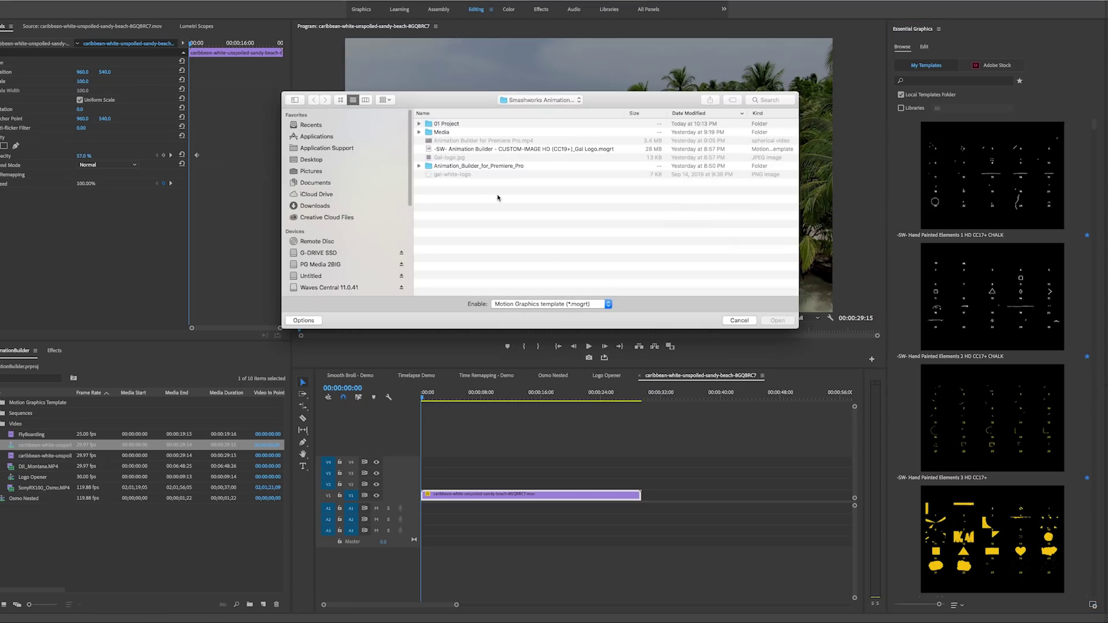
double_click(452, 166)
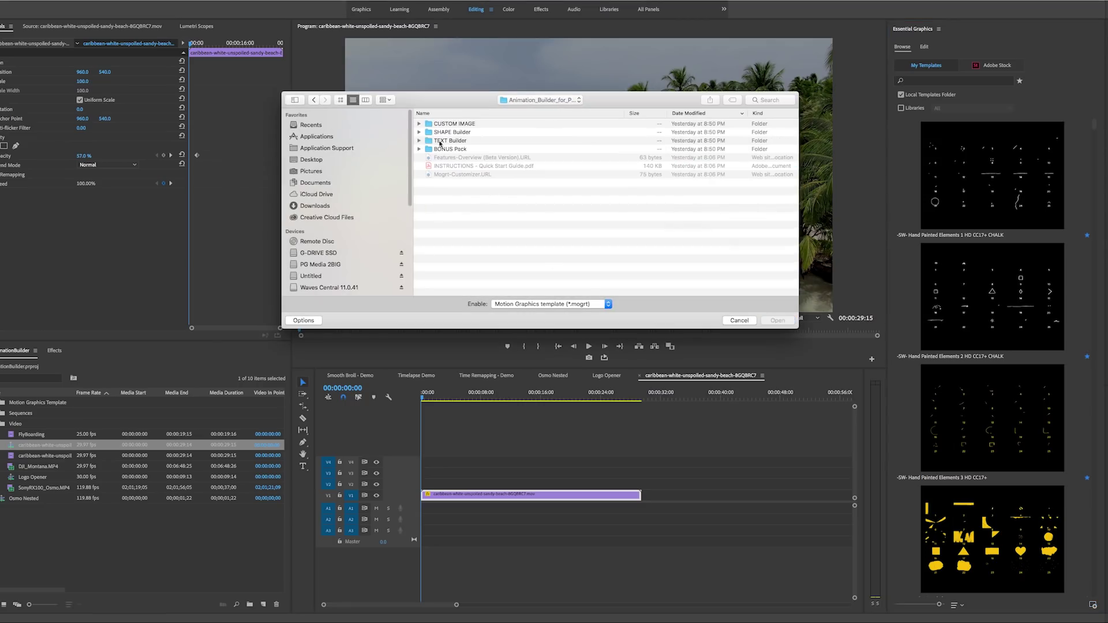
double_click(440, 143)
click(499, 133)
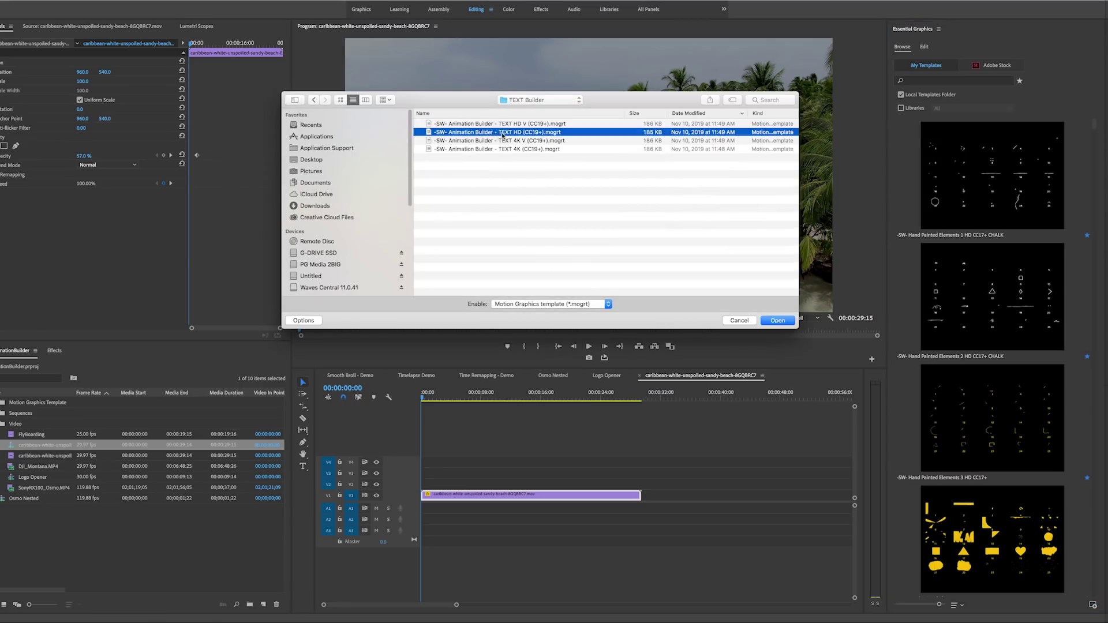
click(778, 321)
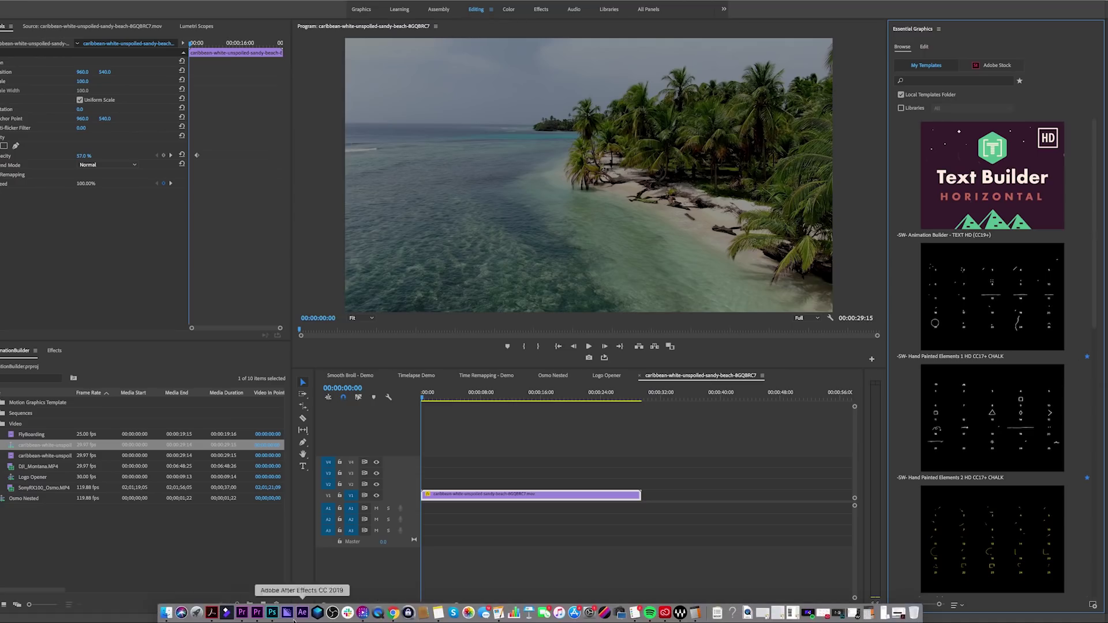
Open CUSTOMIZE-HERE_Mogrt-Customizer-Tool.URL from the CUSTOM IMAGE folder in Finder.
click(166, 612)
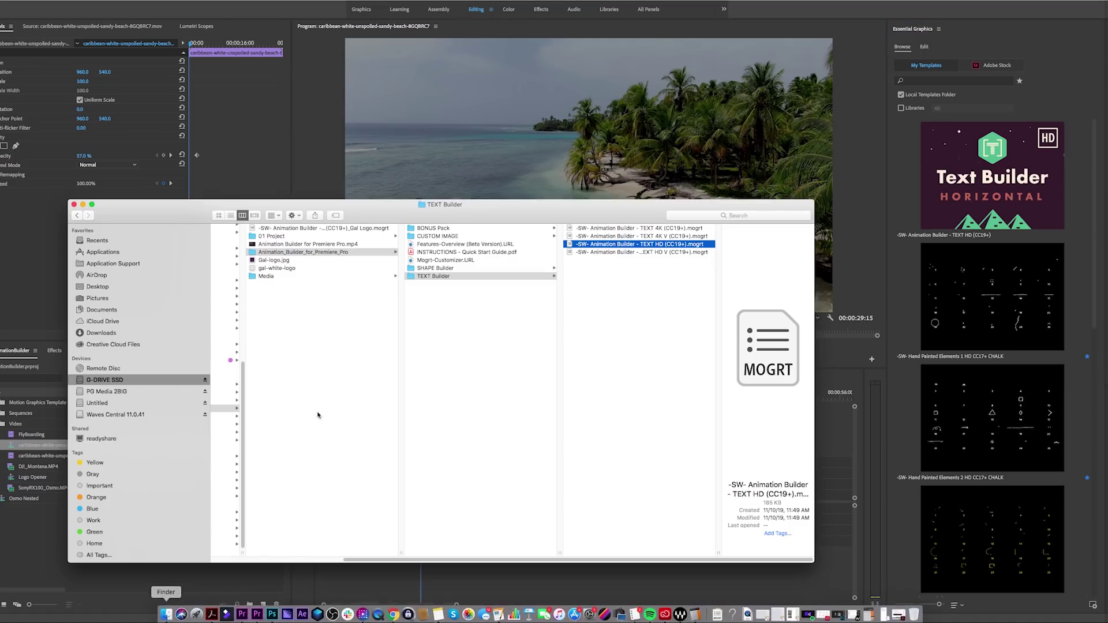
click(438, 237)
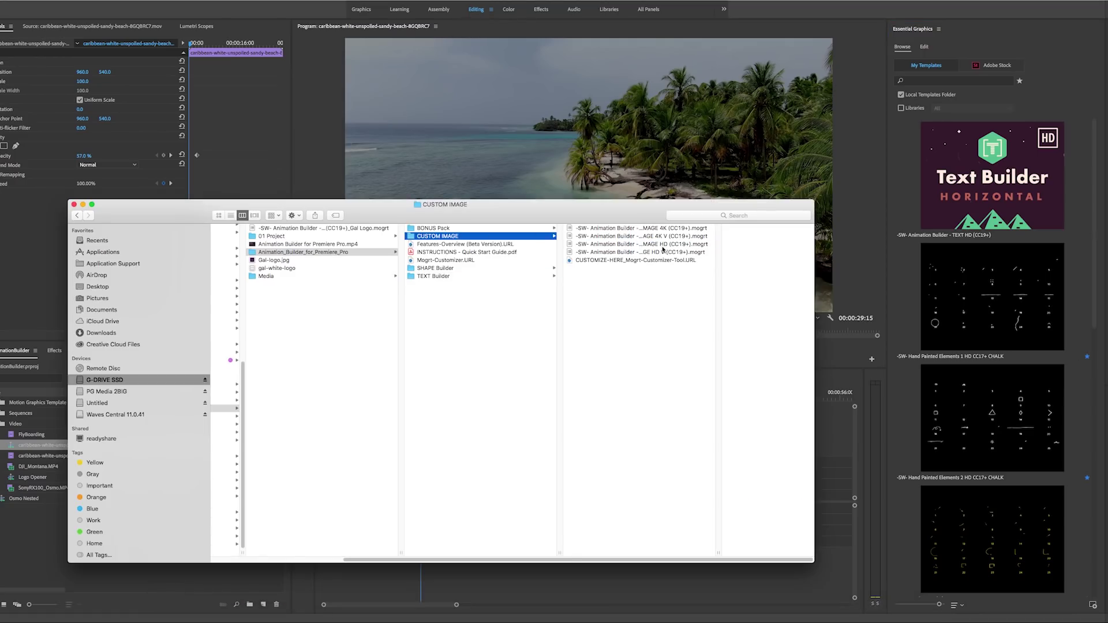
drag(718, 554, 784, 553)
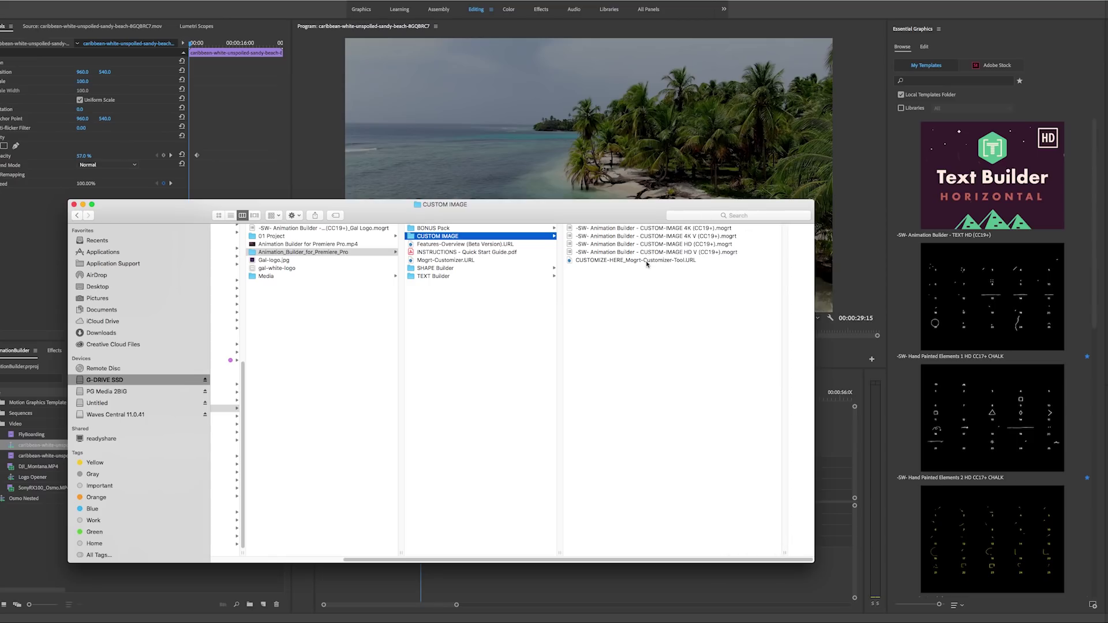
click(619, 261)
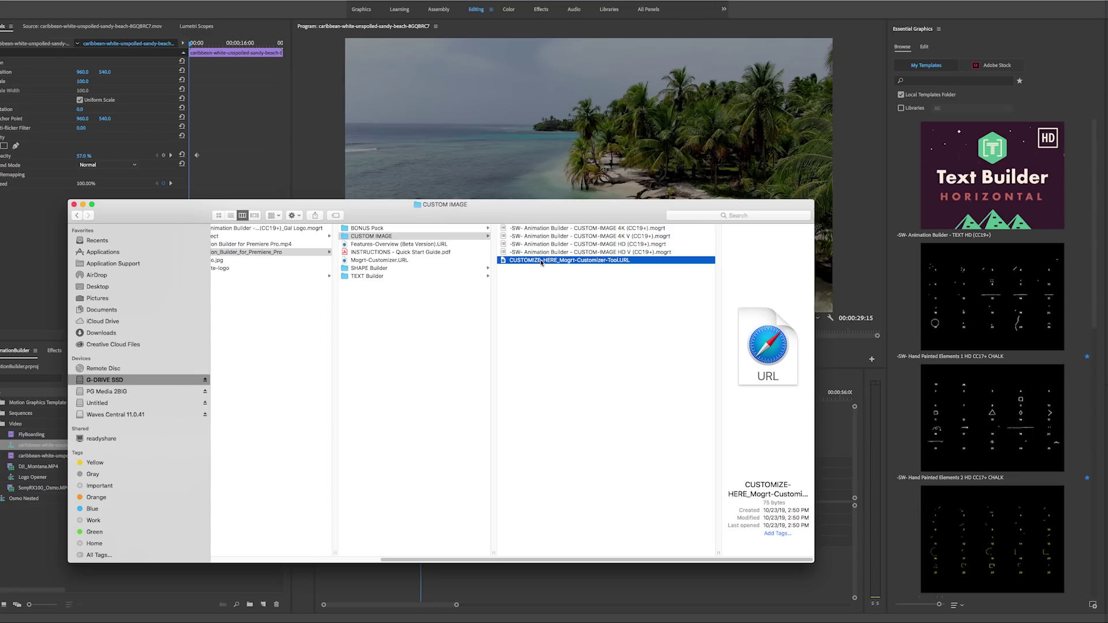
double_click(503, 260)
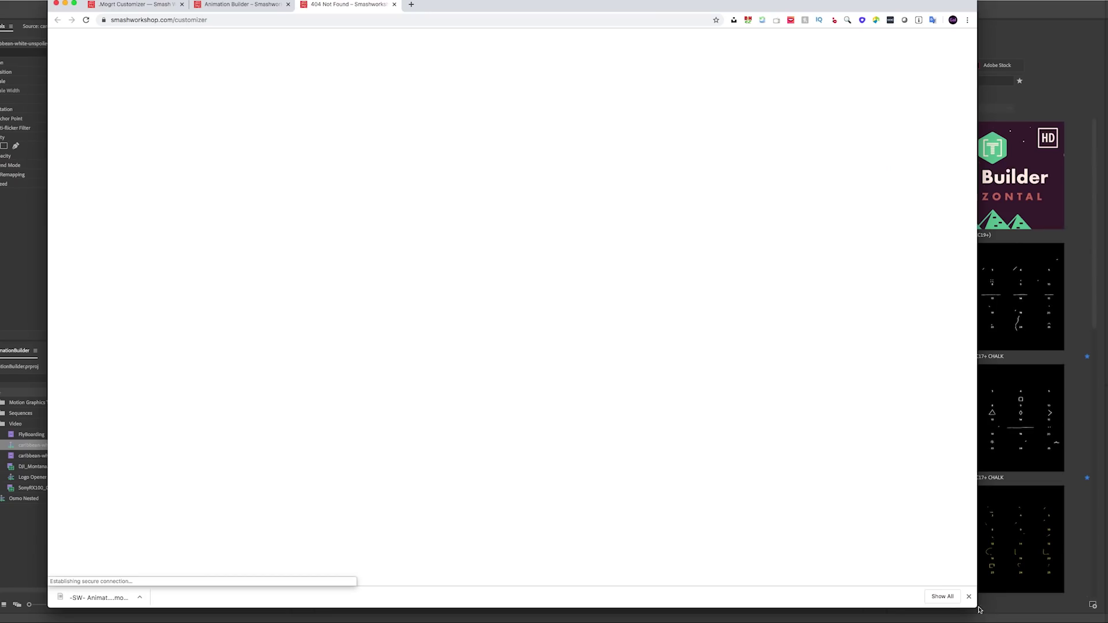
Load CUSTOM-IMAGE HD (CC19+).mogrt into the Mogrt Customizer drop zone.
drag(976, 608, 896, 565)
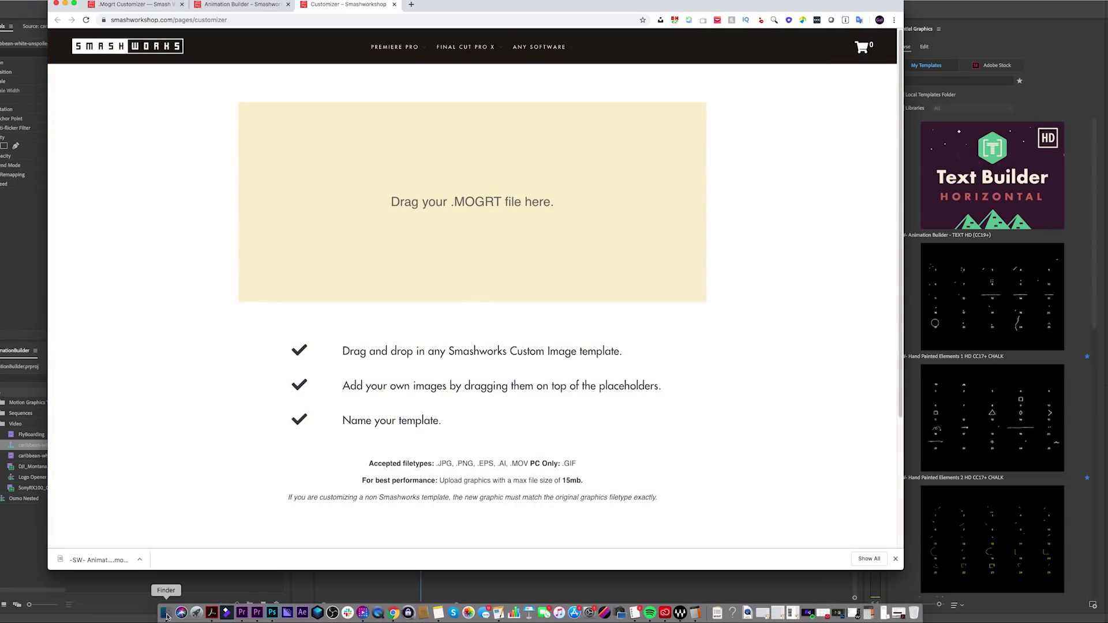
click(166, 613)
drag(575, 209, 594, 326)
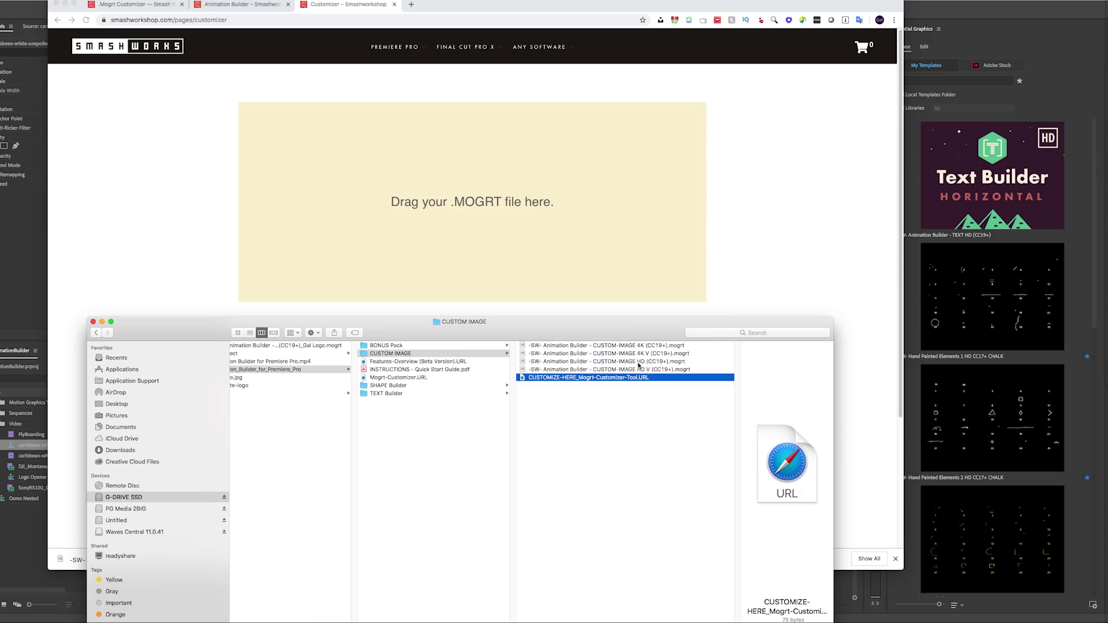
click(615, 363)
drag(630, 364, 499, 230)
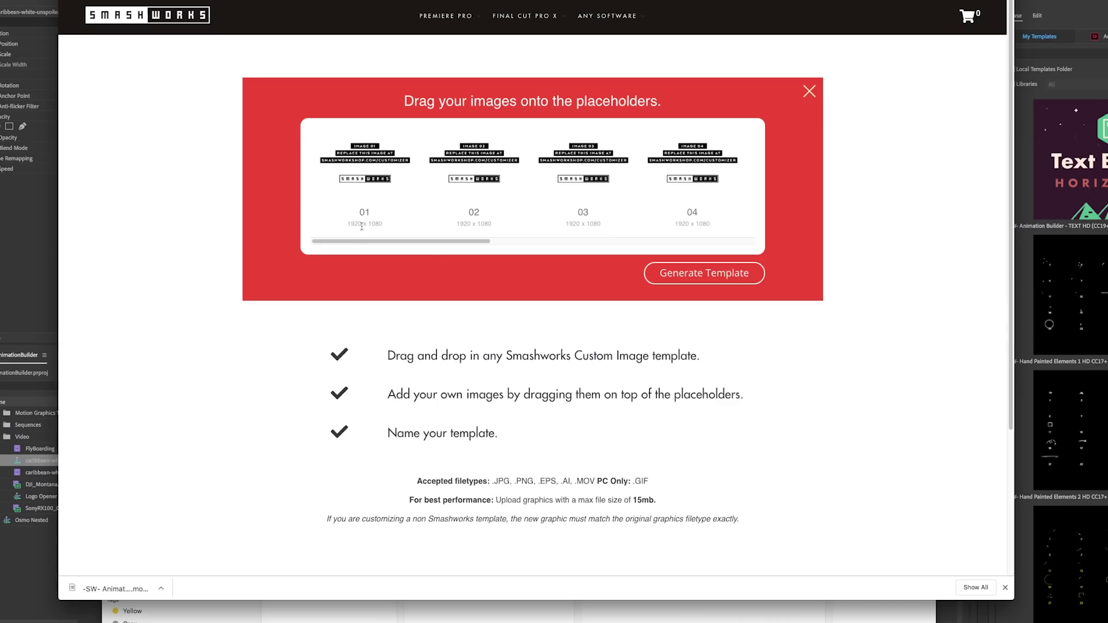
mouse_move(362, 242)
mouse_down()
mouse_move(651, 244)
mouse_move(348, 244)
mouse_up()
drag(663, 485, 479, 479)
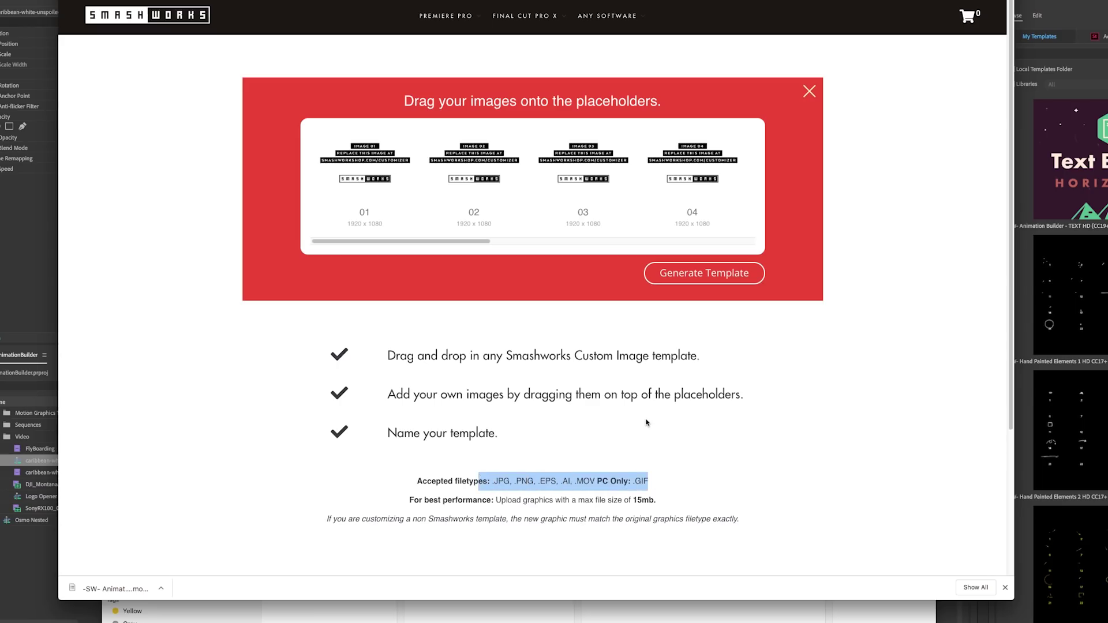
click(630, 402)
Place Gal-logo.jpg into image placeholder 01 of the template.
click(412, 621)
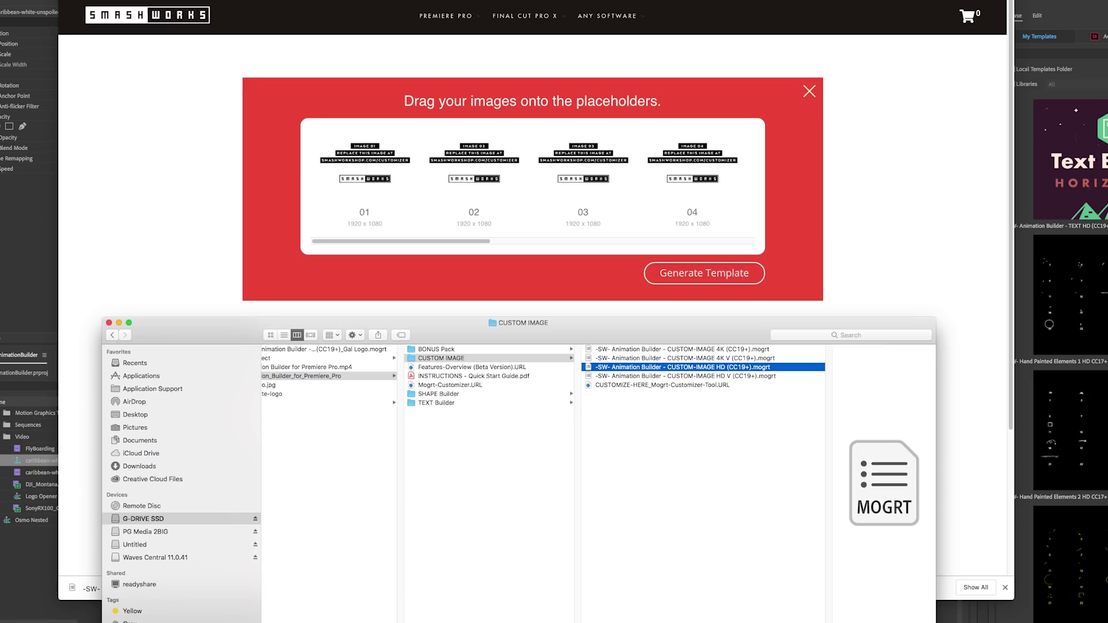
click(298, 385)
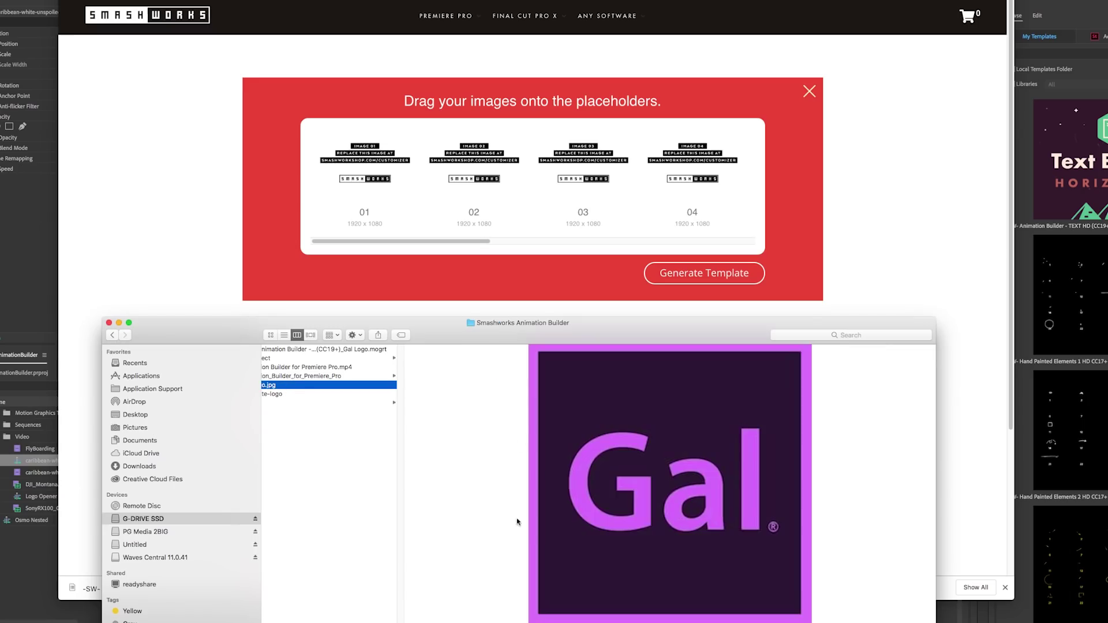
drag(475, 338, 576, 265)
scroll(487, 324, left, 3)
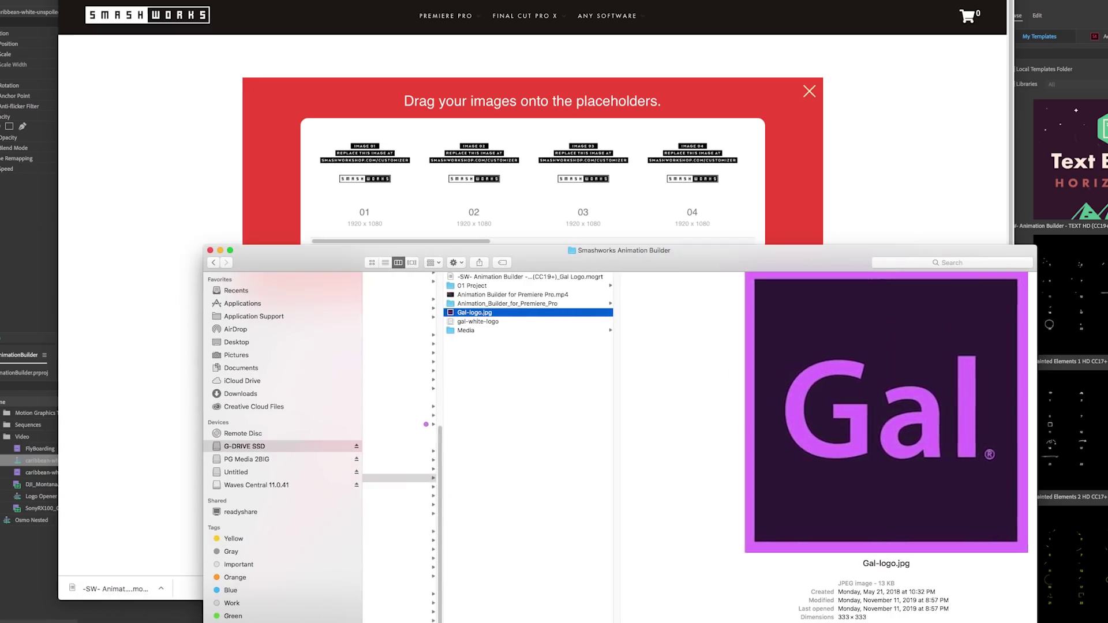
click(487, 325)
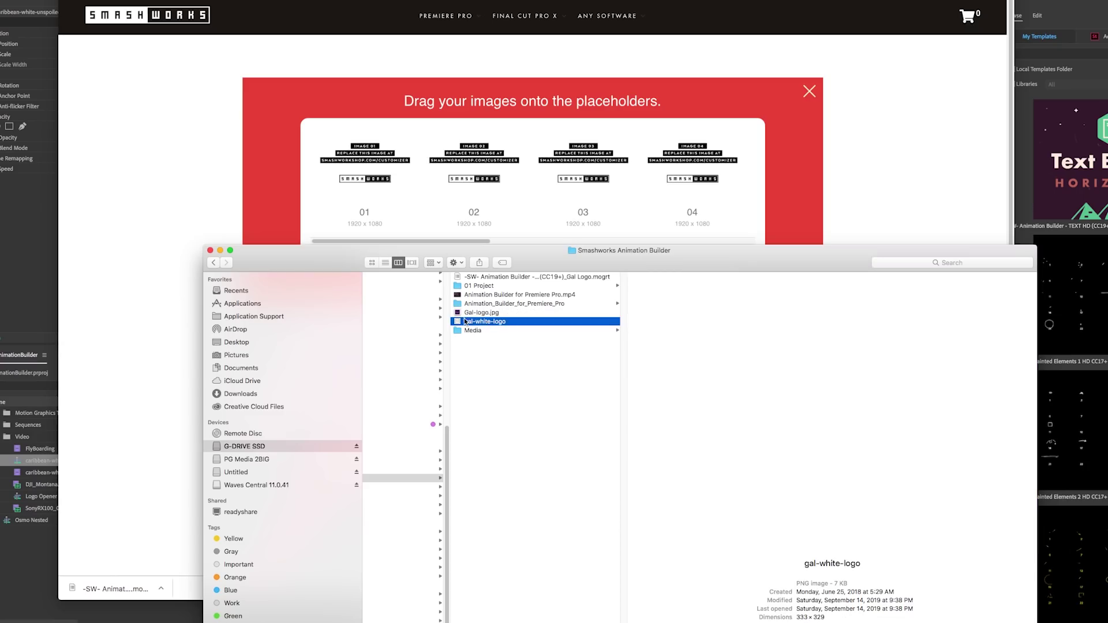
key(space)
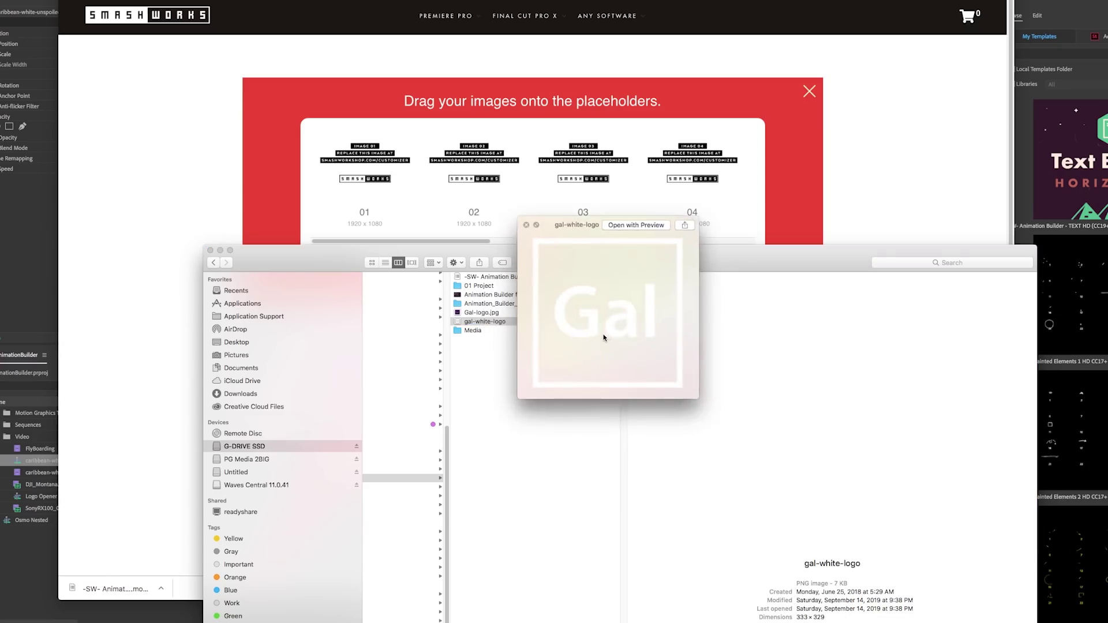
key(space)
click(495, 314)
drag(486, 317, 375, 192)
key(super+Tab)
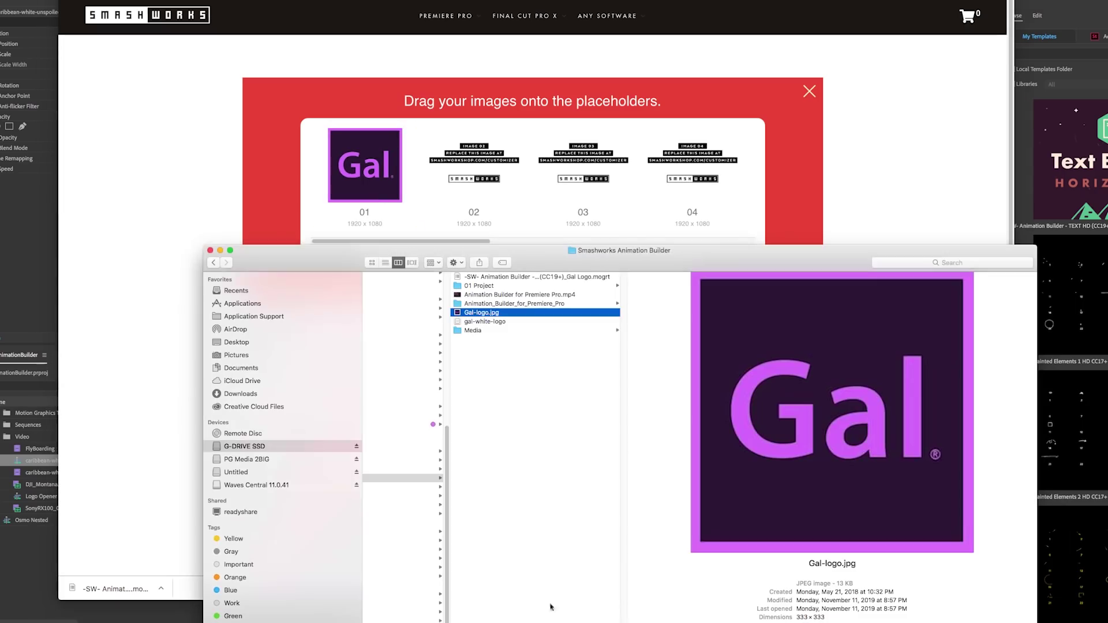
drag(489, 321, 477, 223)
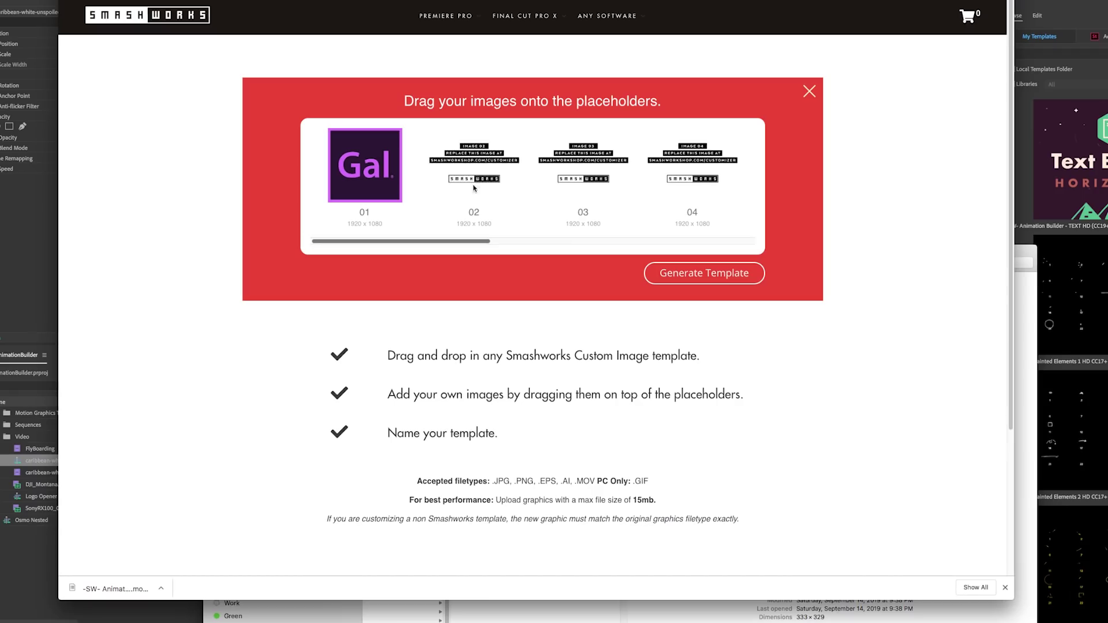
Generate the customized template under the name 'Gal Intro'.
click(701, 280)
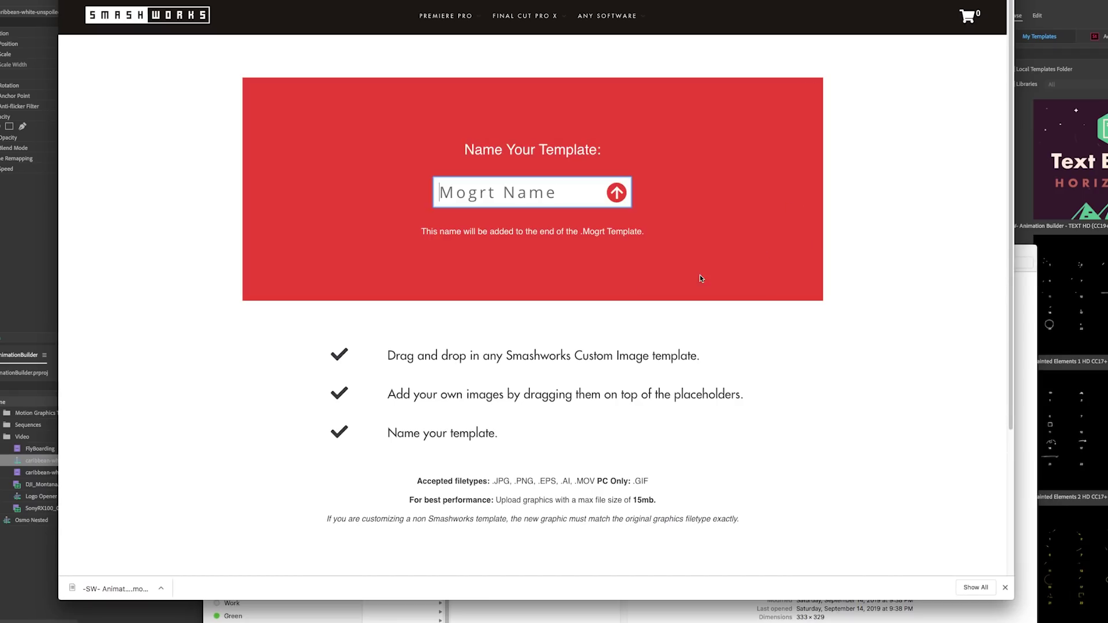
text(Gal Intro)
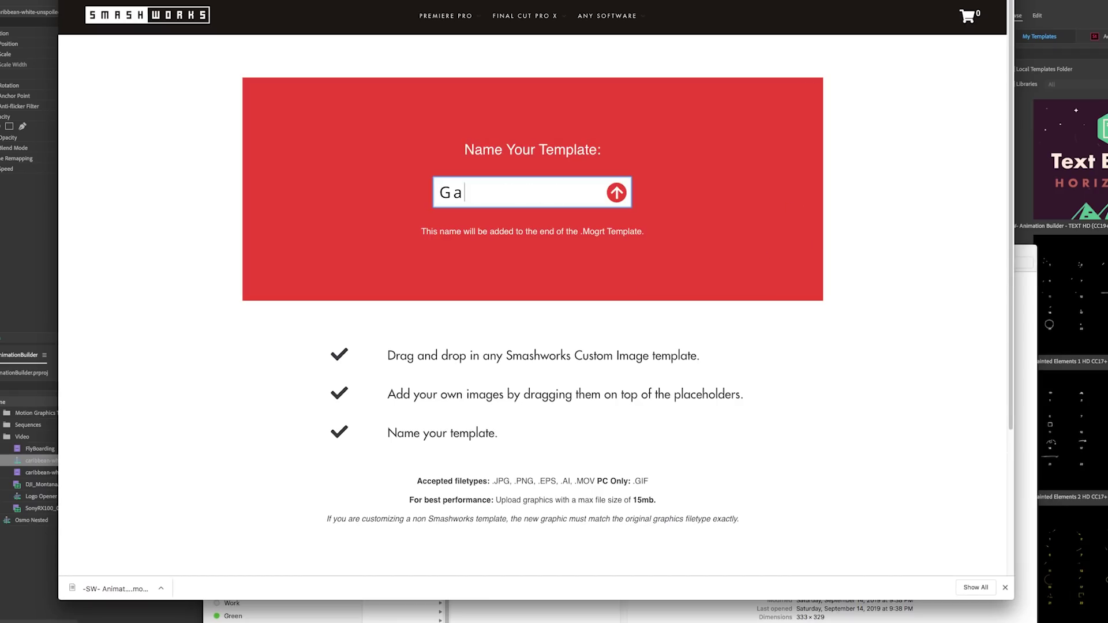
click(616, 192)
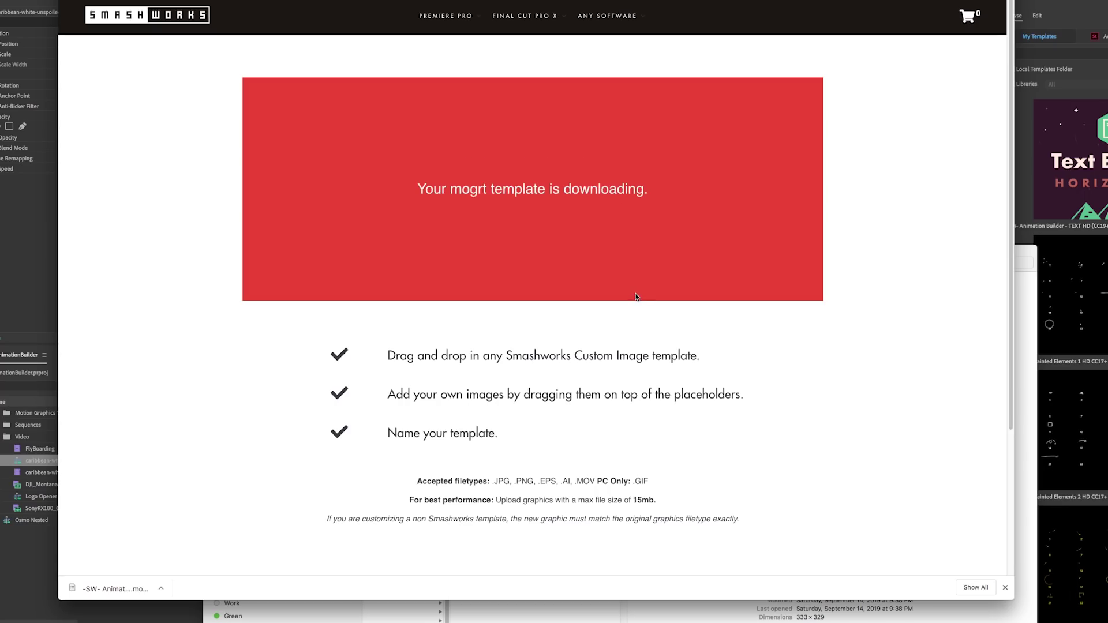
Move the downloaded Gal Intro (1).mogrt into the Smashworks Animation Builder folder.
click(694, 617)
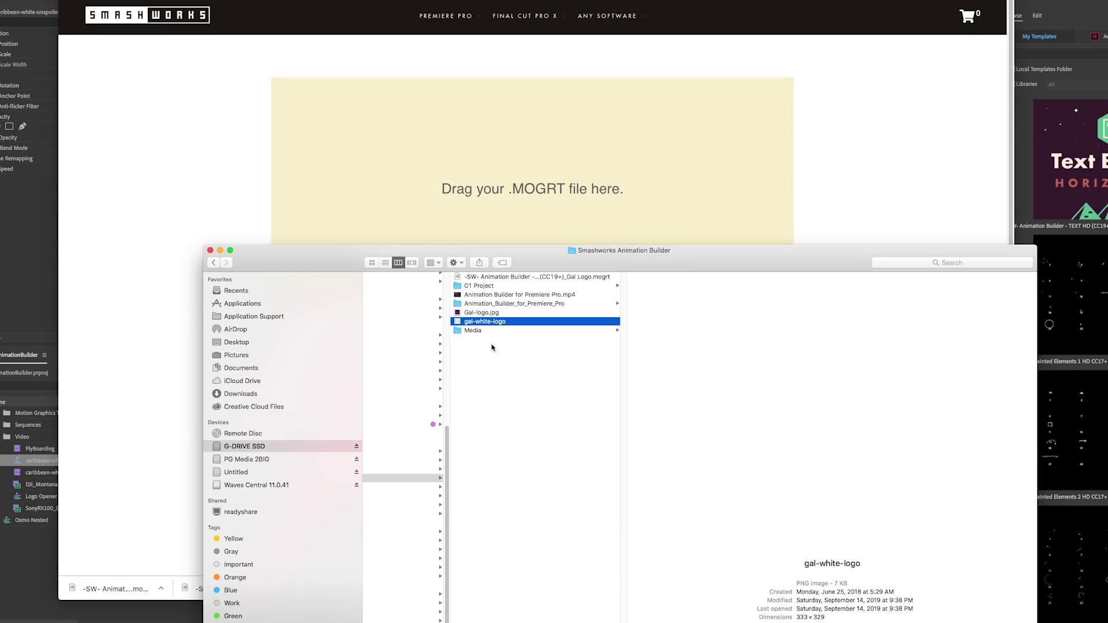
click(162, 589)
click(189, 619)
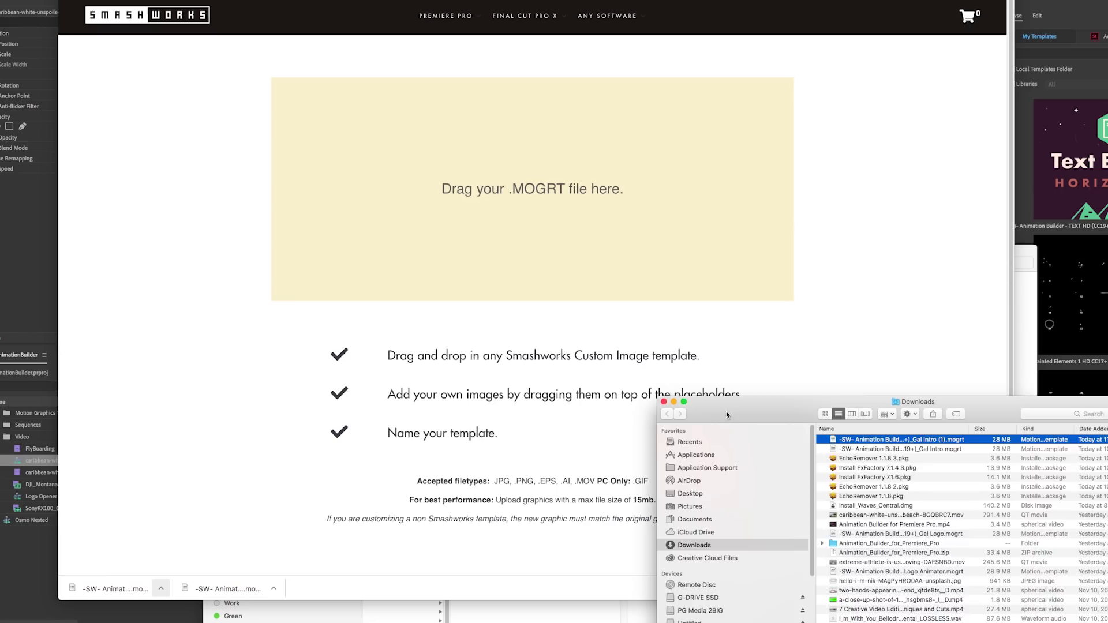
drag(726, 415, 857, 495)
click(608, 615)
drag(1067, 522, 577, 405)
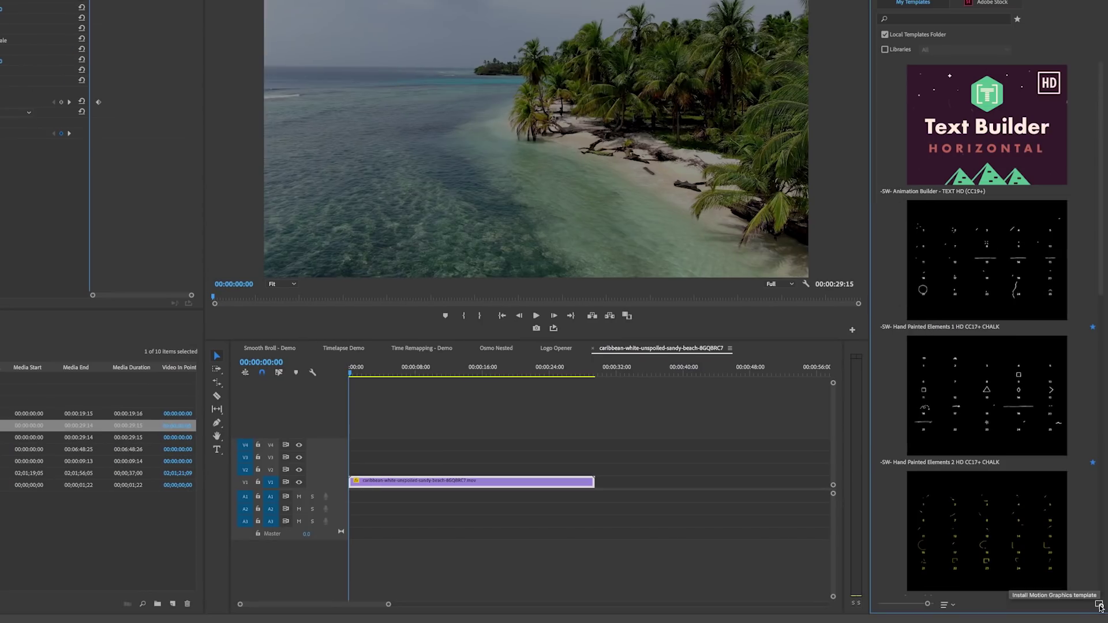
click(1096, 602)
Install the Custom Image Gal Intro .mogrt from the Smashworks Animation Builder folder.
click(479, 40)
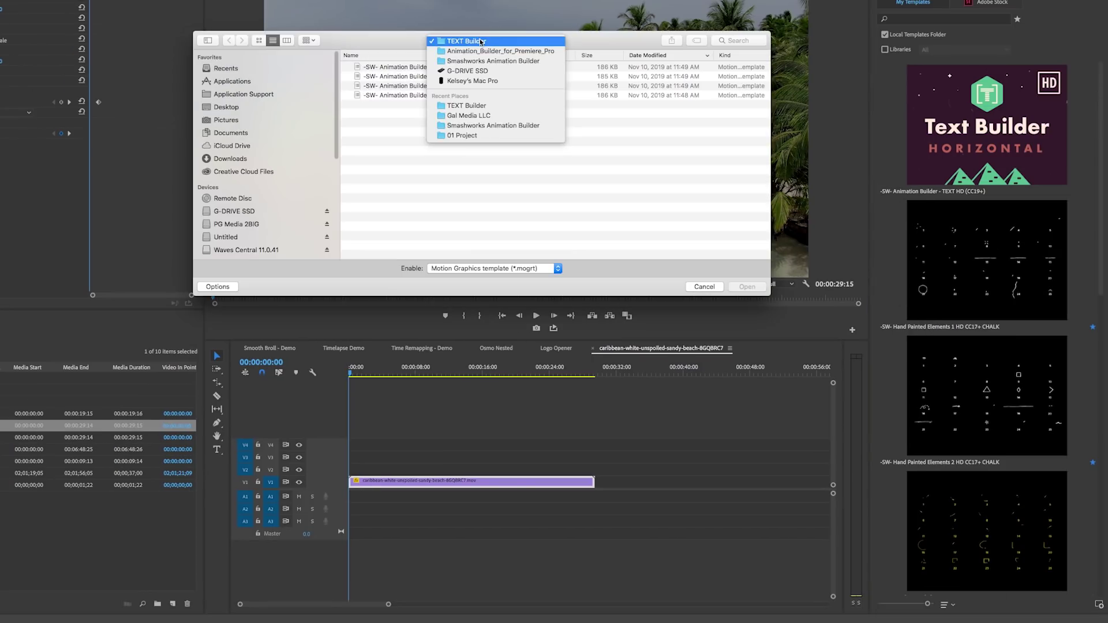
click(477, 51)
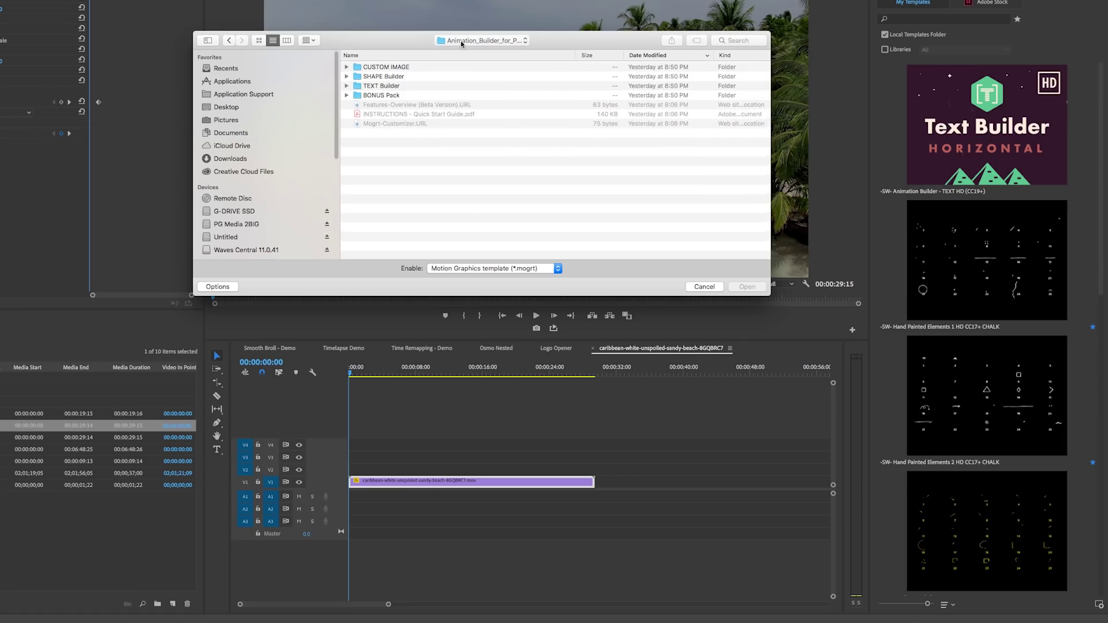
click(464, 41)
click(461, 52)
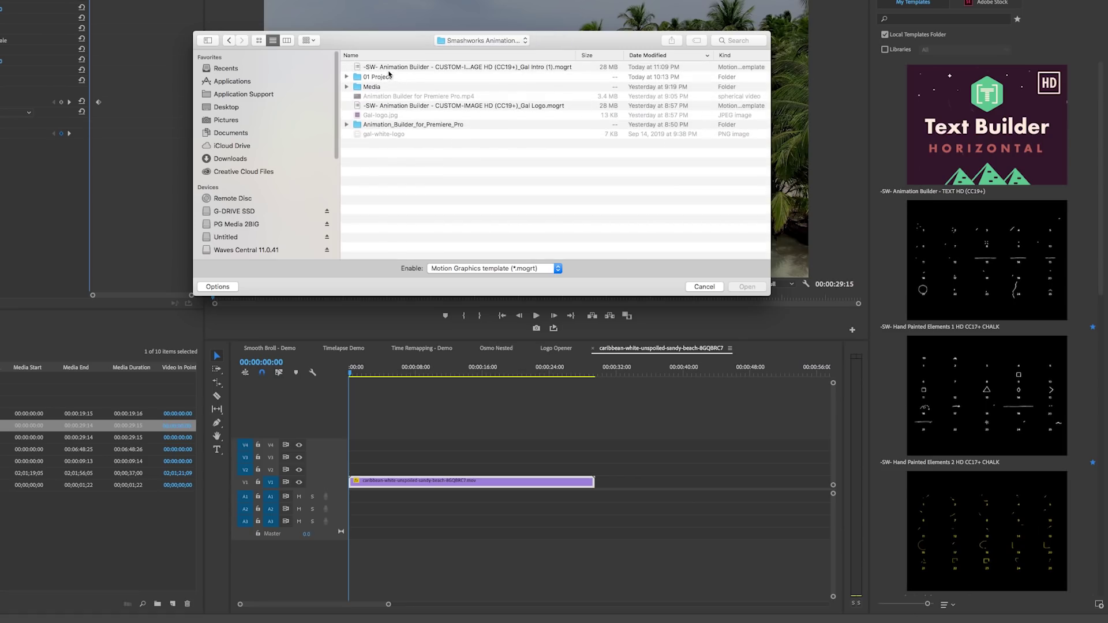
click(408, 69)
click(746, 286)
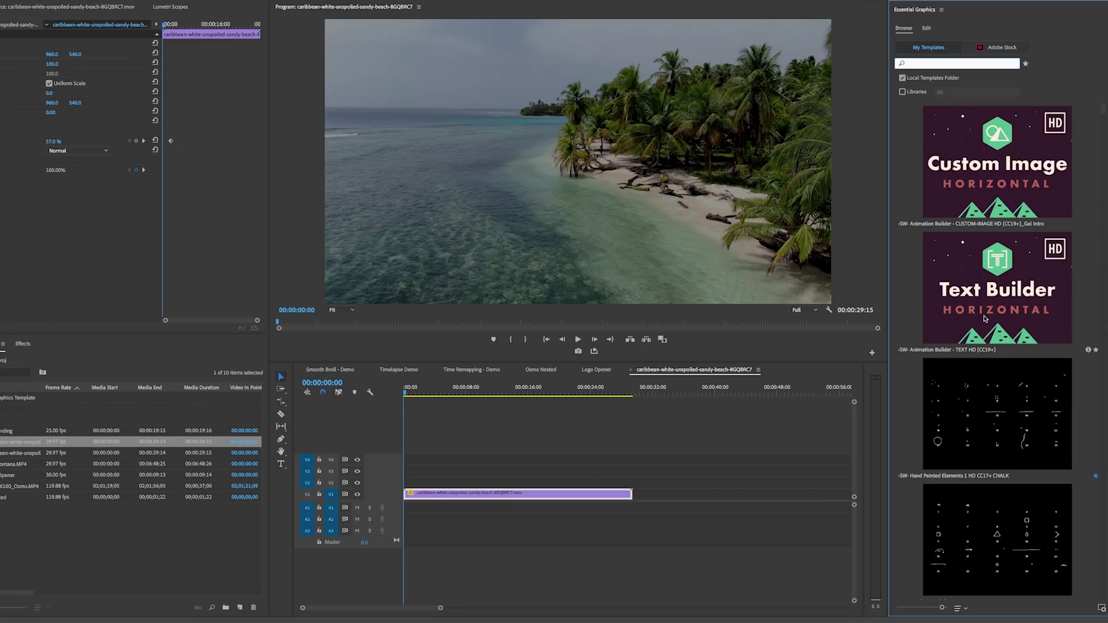
Place the Text Builder template on V2 above the beach clip, preview it, and select it.
drag(979, 313, 398, 488)
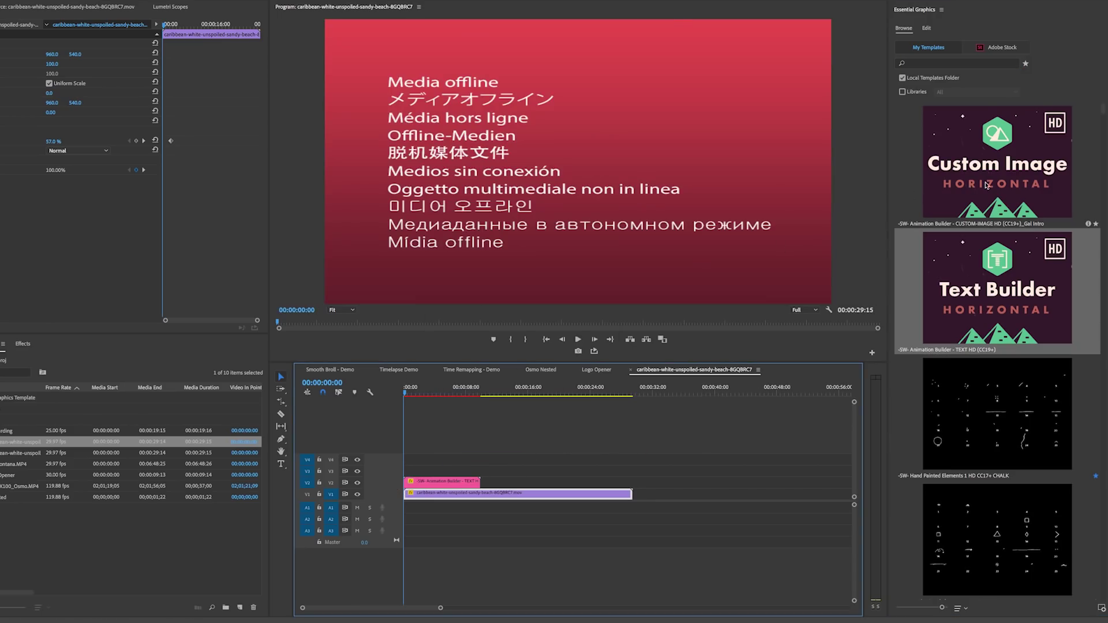
key(space)
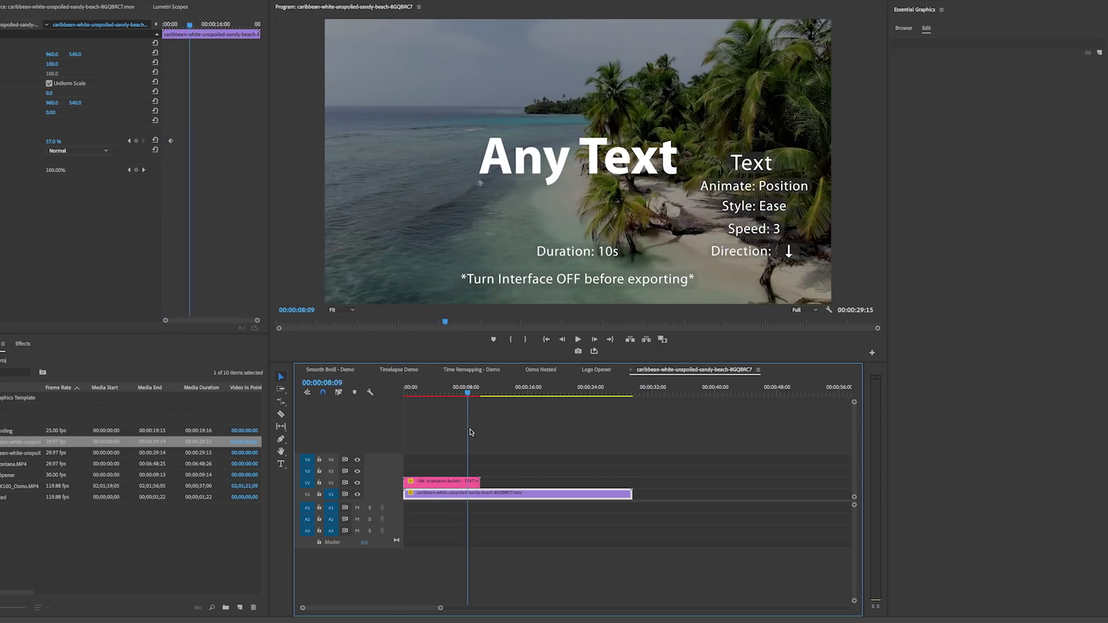
key(Home)
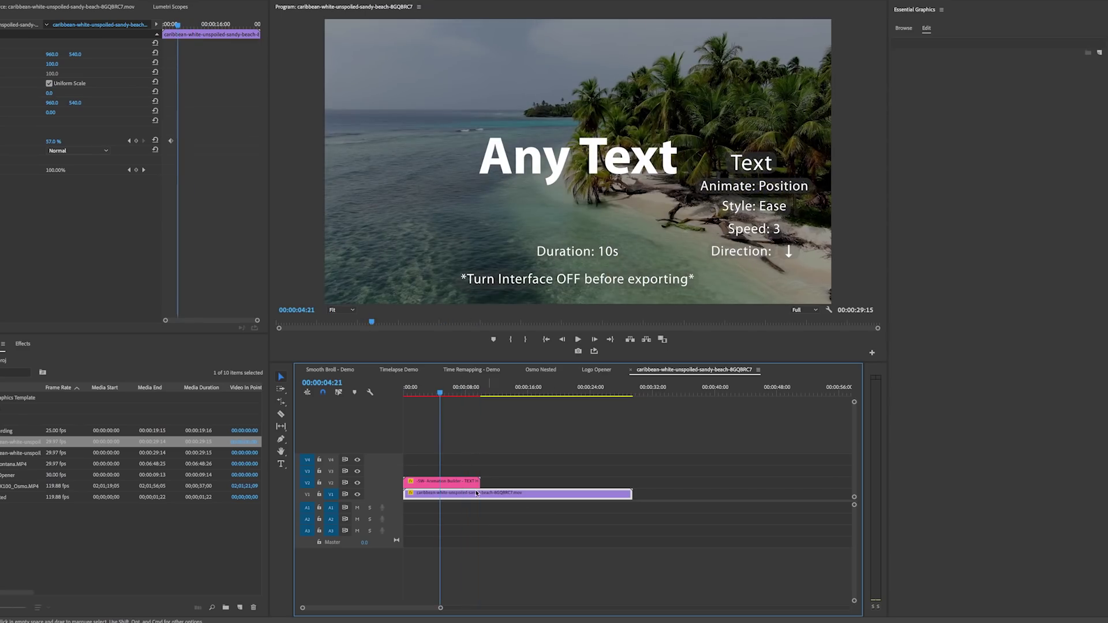
click(446, 483)
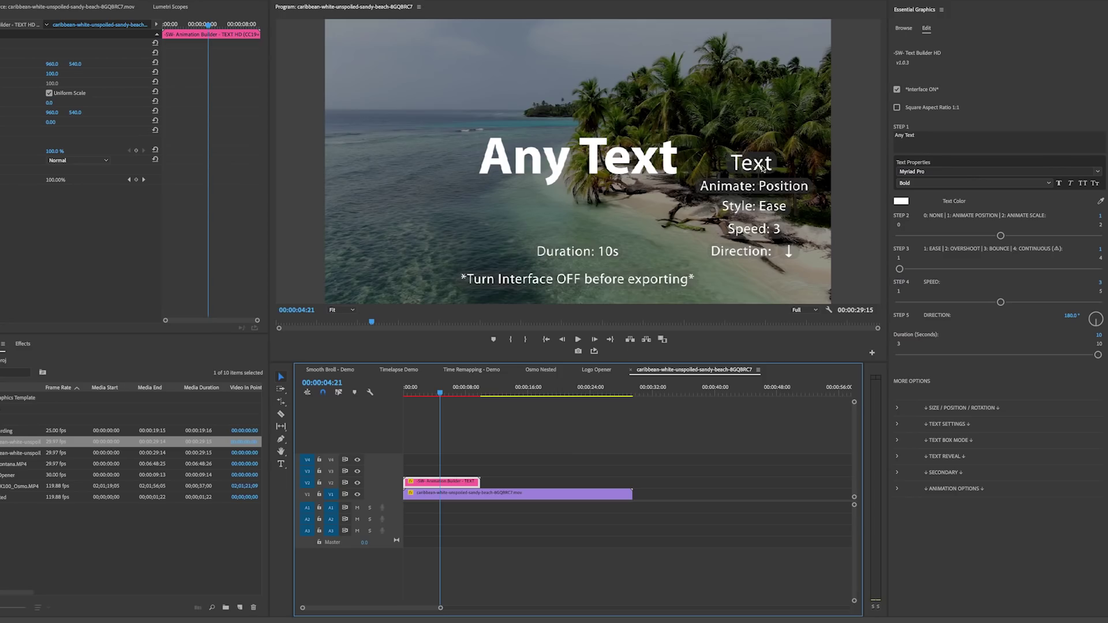
Turn off the setup overlay and change the title text to 'video. photo. audio'.
click(897, 91)
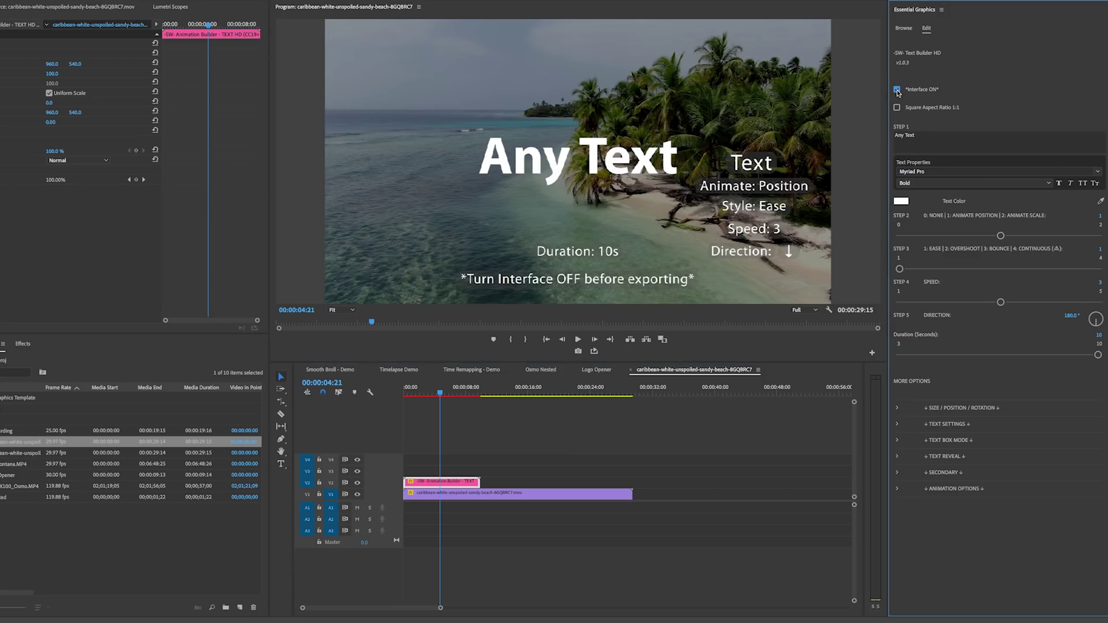
key(Tab)
key(Tab)
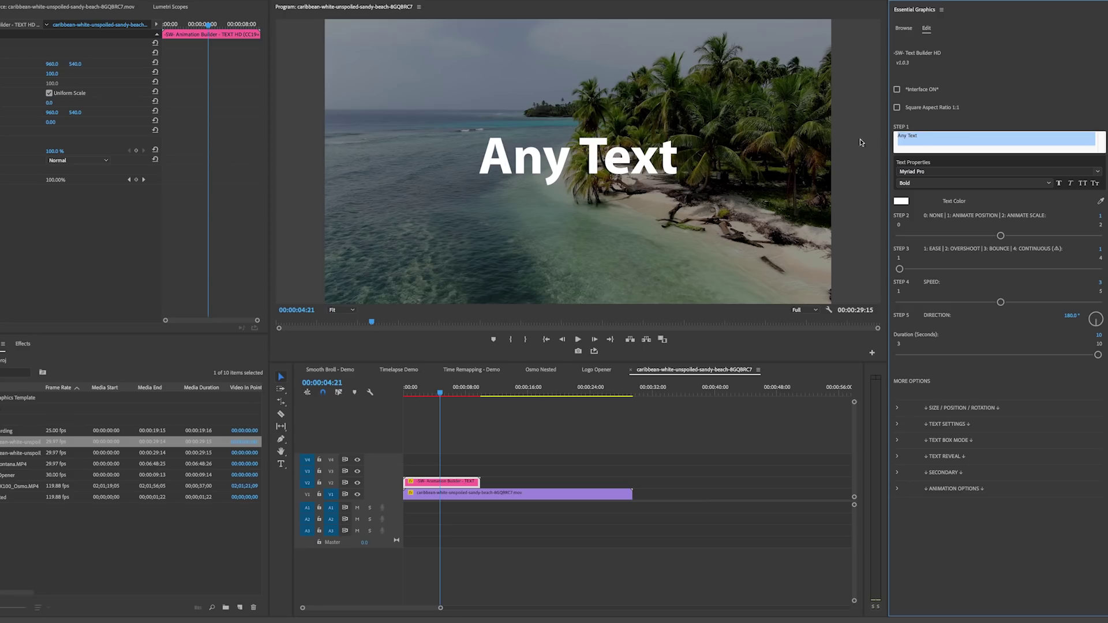
text(video. photo. audio)
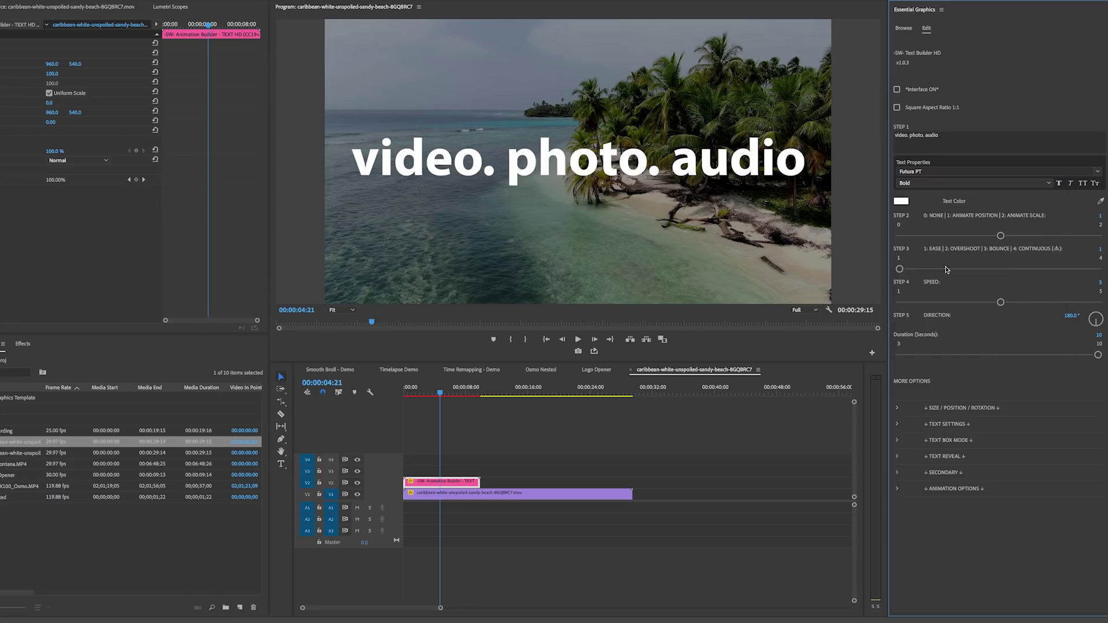
click(897, 408)
drag(1001, 489, 1023, 488)
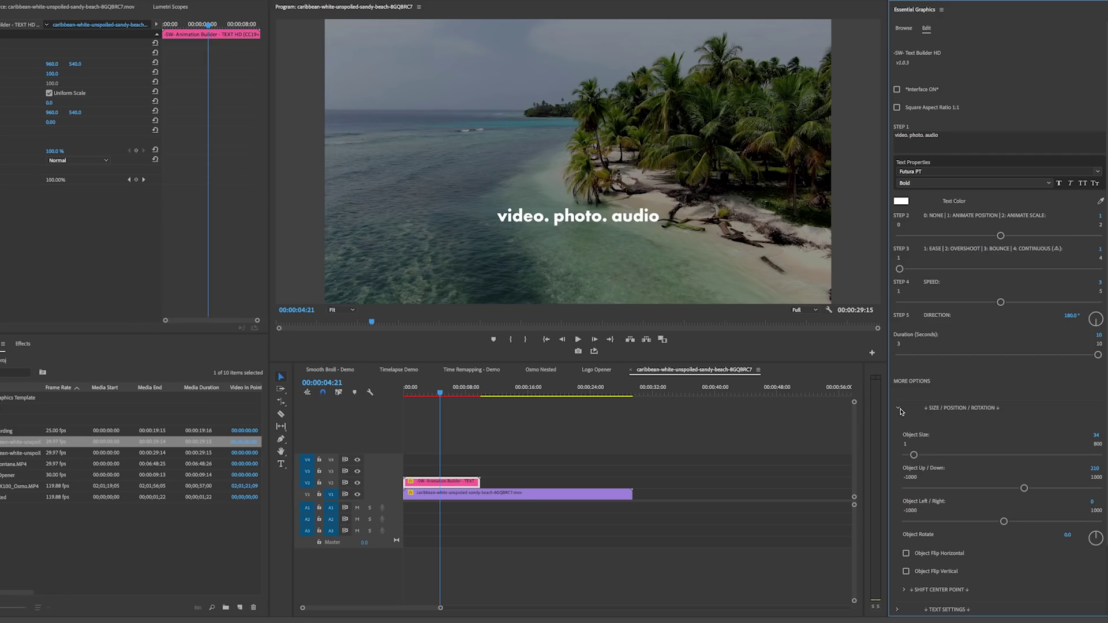
click(411, 394)
key(space)
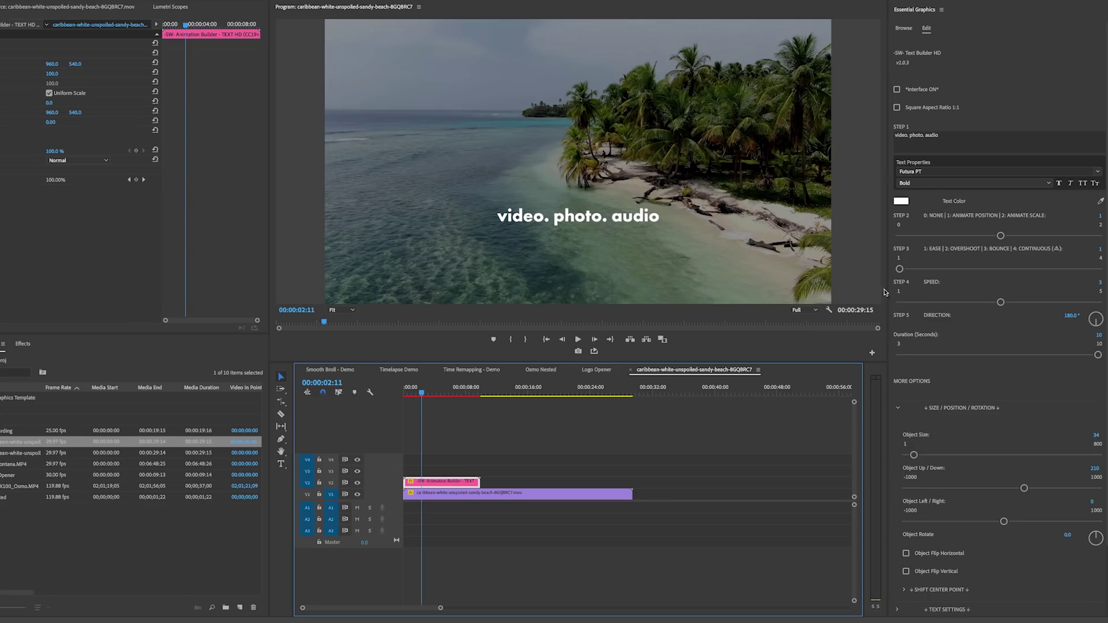
Set the title's animation direction to 90° and scrub to where the title shows.
click(1072, 315)
text(90)
key(Return)
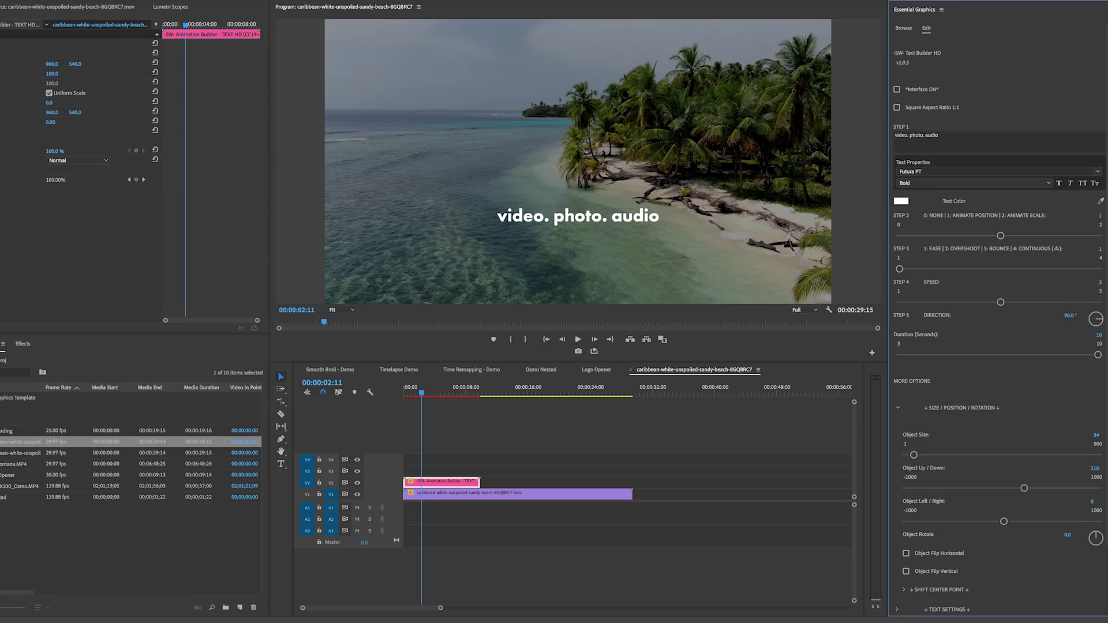
click(420, 394)
click(406, 393)
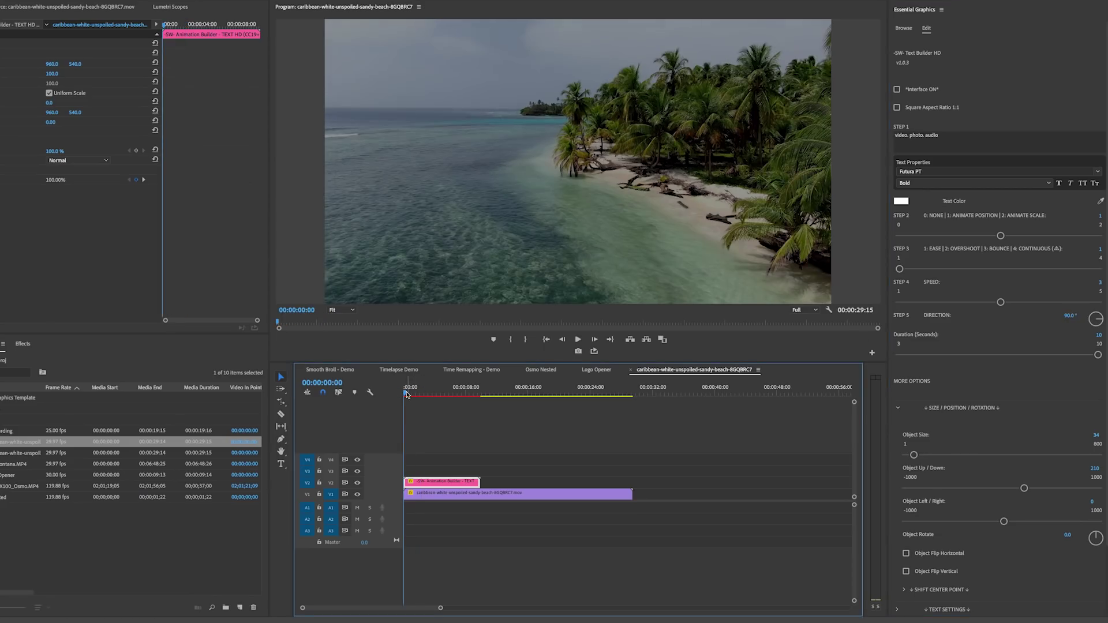
drag(406, 393, 425, 397)
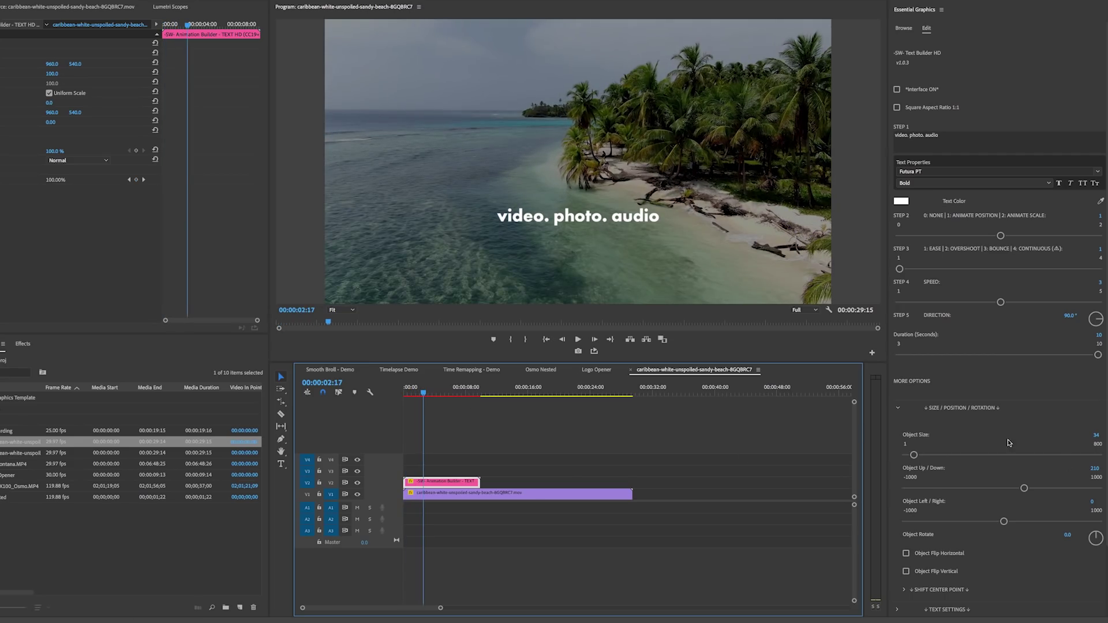
scroll(1104, 462, down, 3)
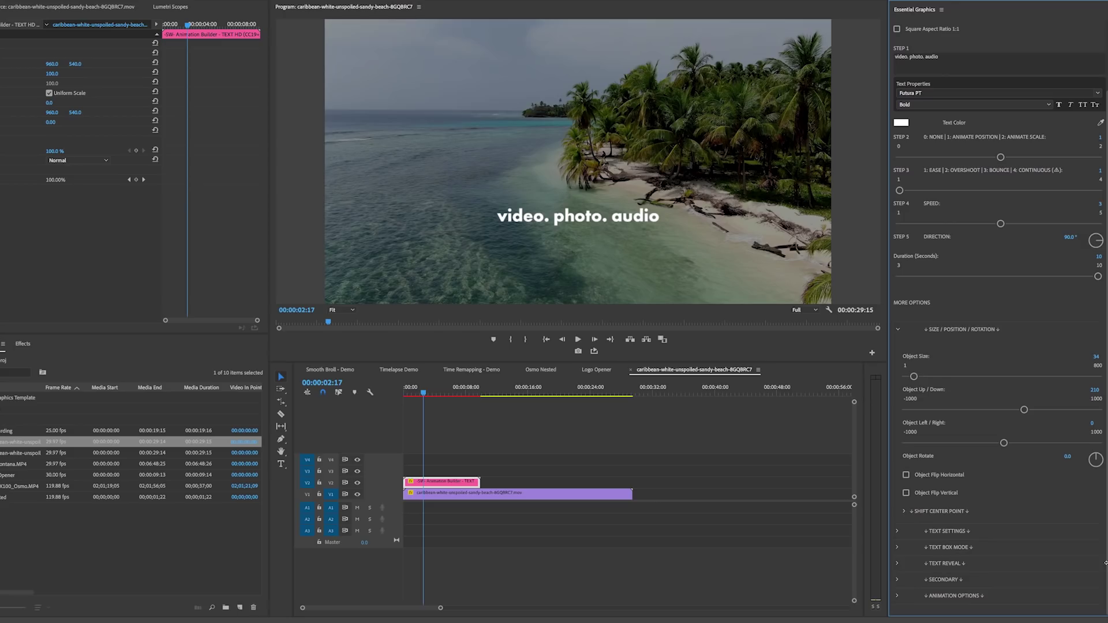
Set the title's Text Reveal to 3 (Grow In).
click(897, 564)
scroll(920, 571, down, 3)
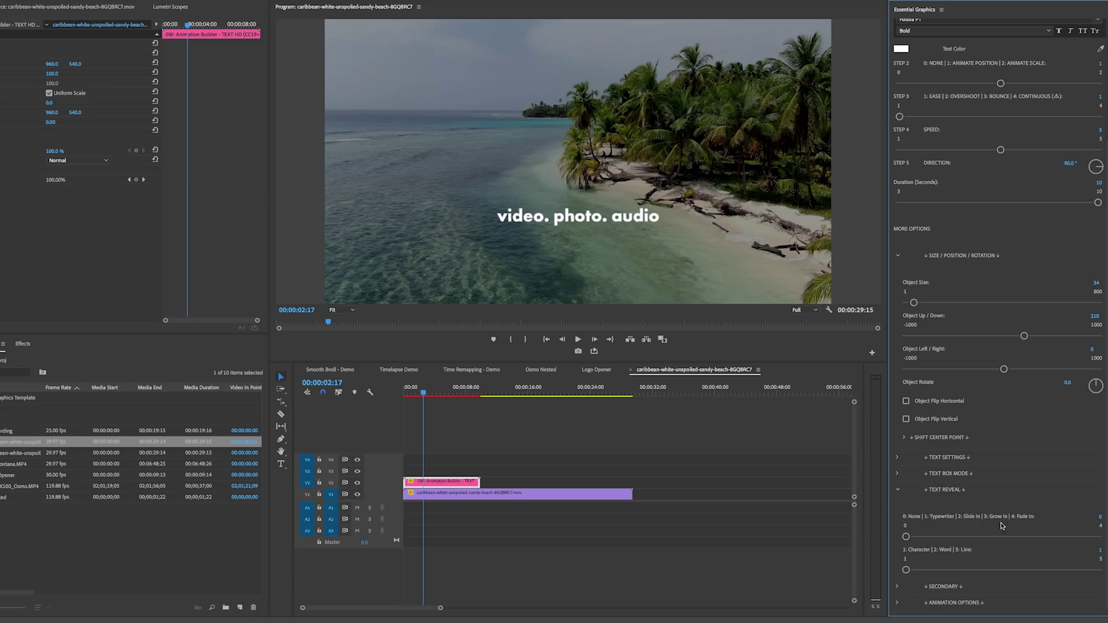
click(1099, 517)
text(3)
key(Return)
Set the title duration to 5 seconds and place the Custom Image template on V3.
scroll(1046, 261, up, 1)
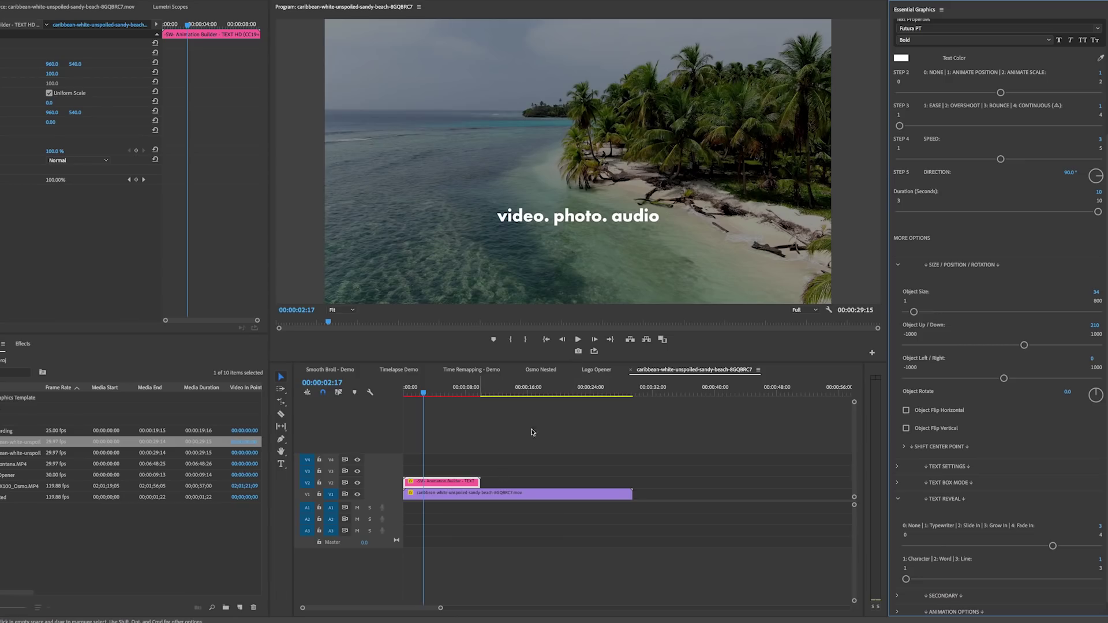
click(1102, 193)
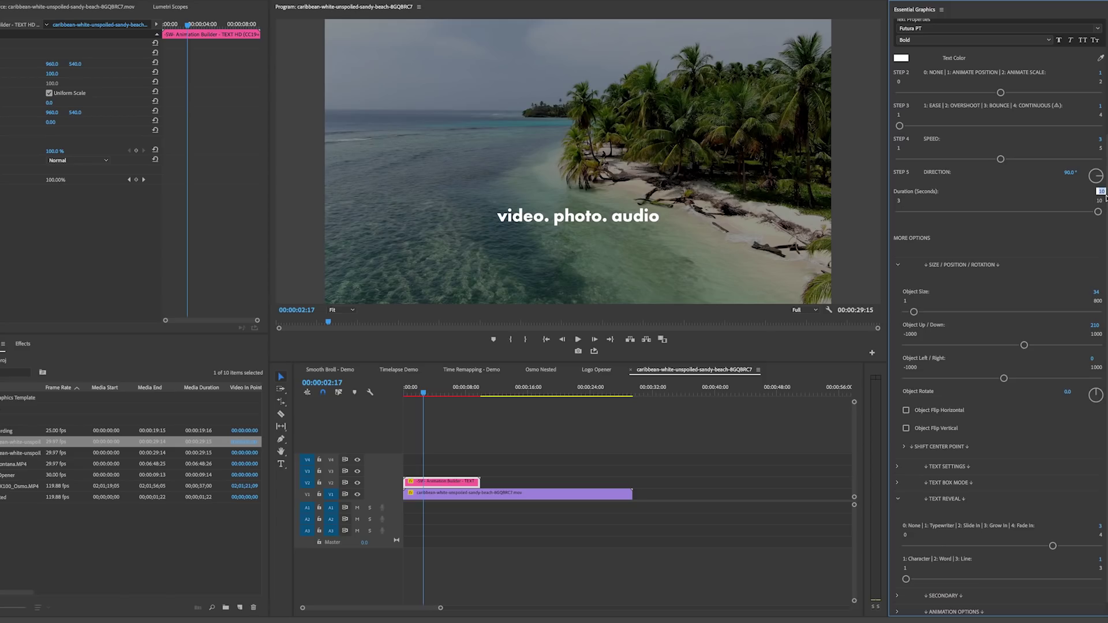
text(5)
key(Return)
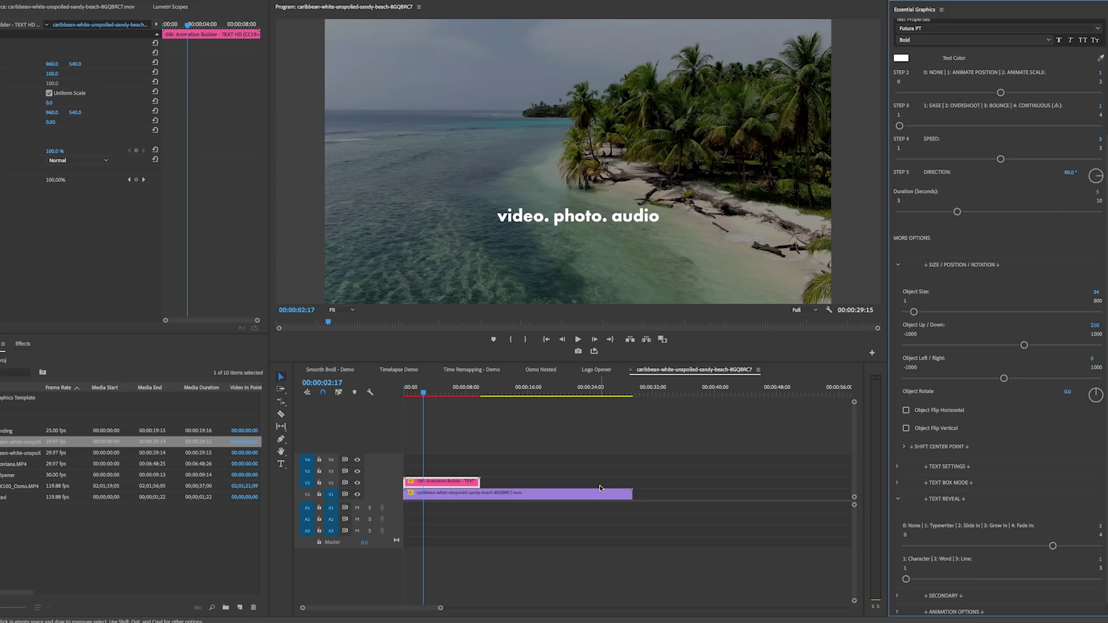
click(505, 462)
drag(540, 427, 399, 471)
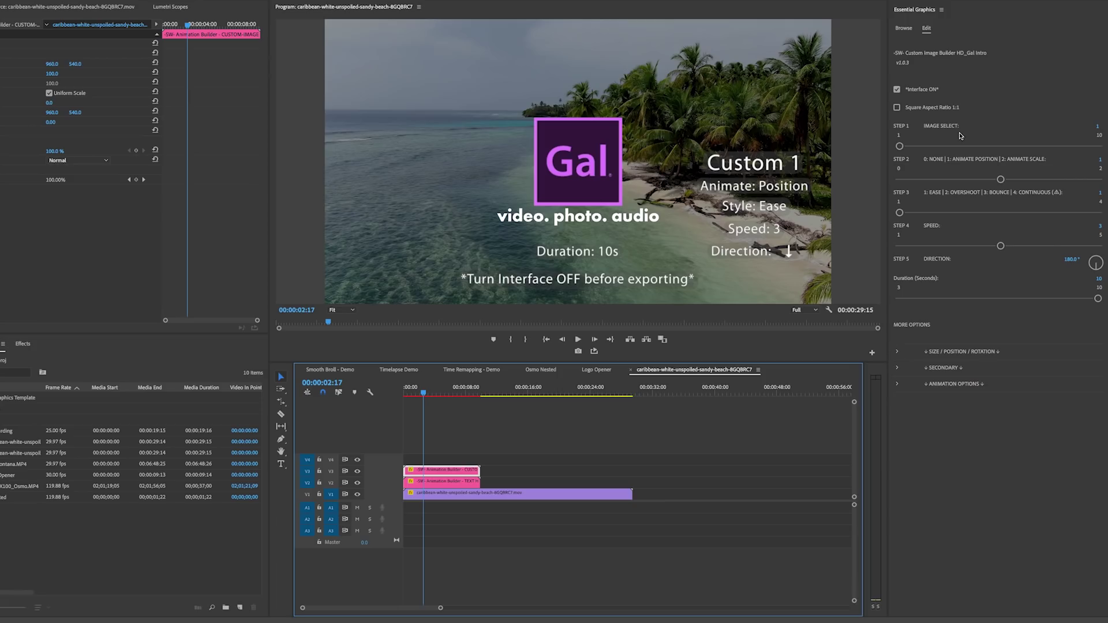
Switch the logo to image 2 (white outlined) and turn off Interface ON.
click(1098, 128)
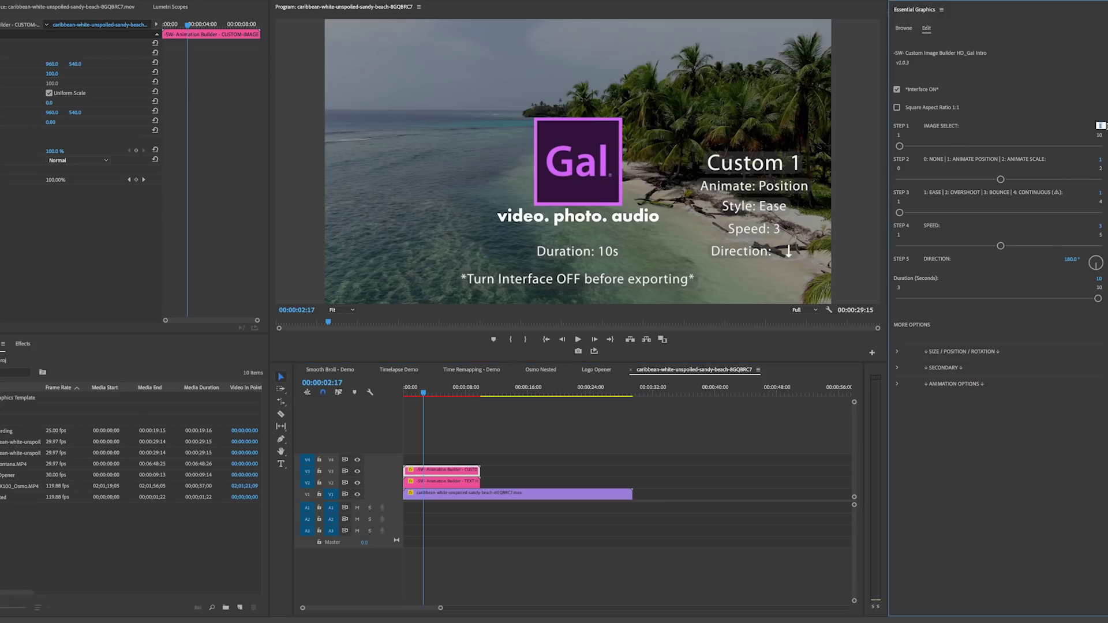
key(Return)
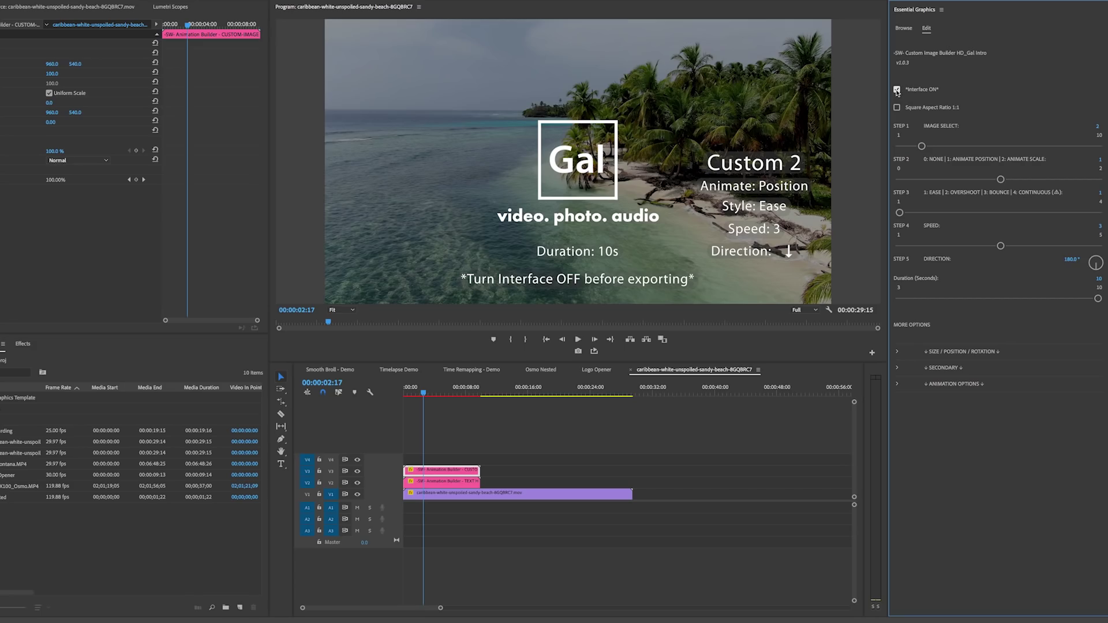
click(897, 90)
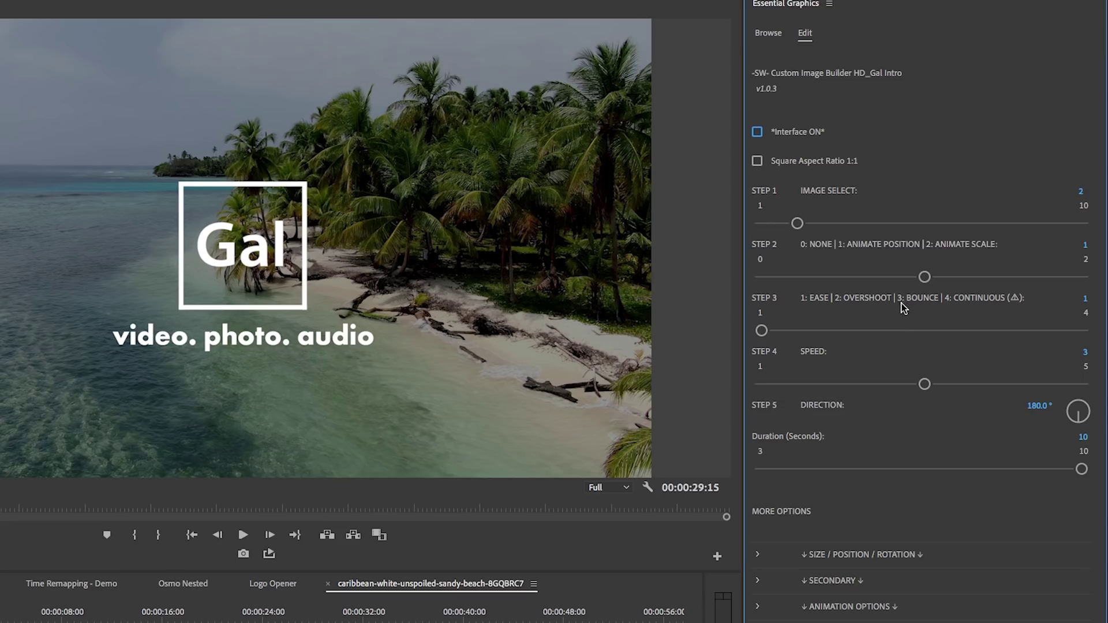
Set the logo animation Step 3 to 3 (Bounce) with a 6-second duration.
click(1088, 298)
text(3)
key(Return)
click(1084, 437)
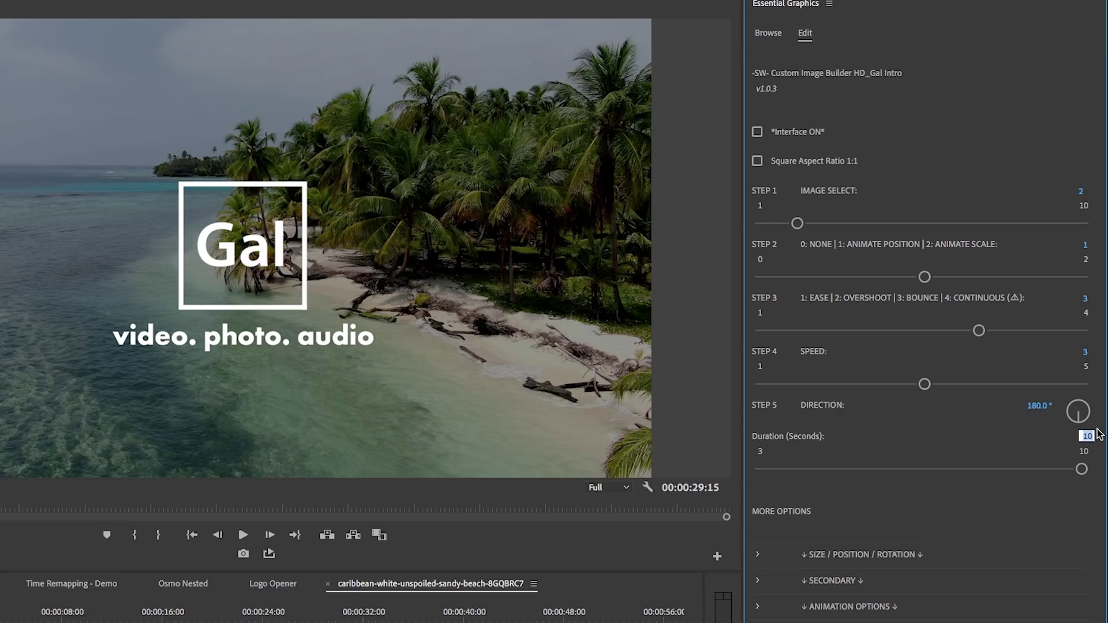
text(6)
key(Return)
Set the logo's Object Size to 85 and render the sequence.
click(758, 555)
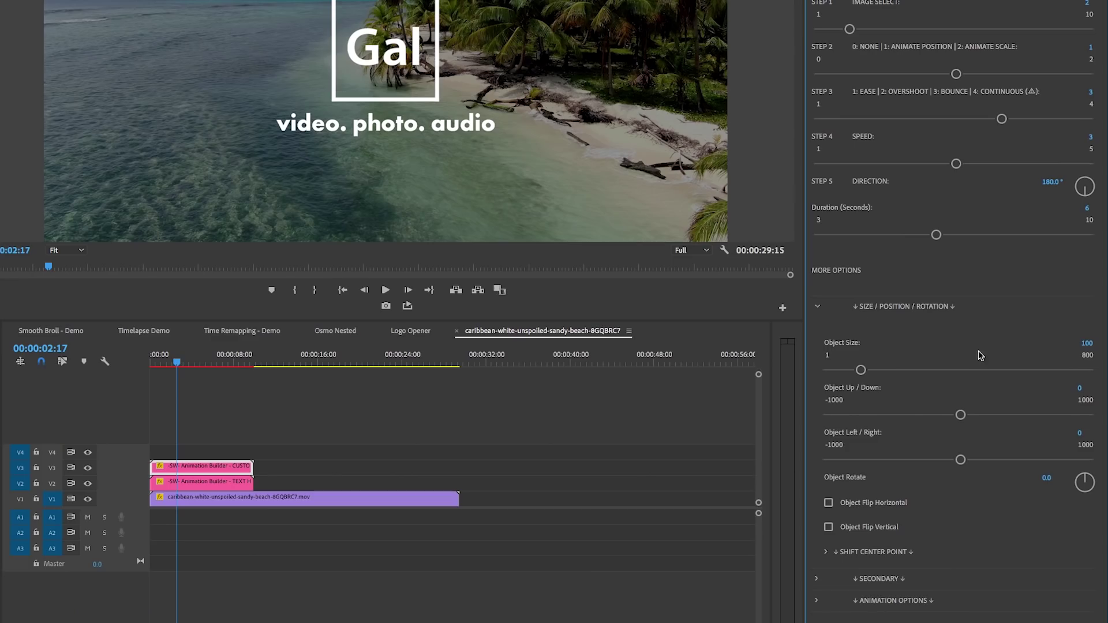
click(1089, 342)
text(85)
key(Return)
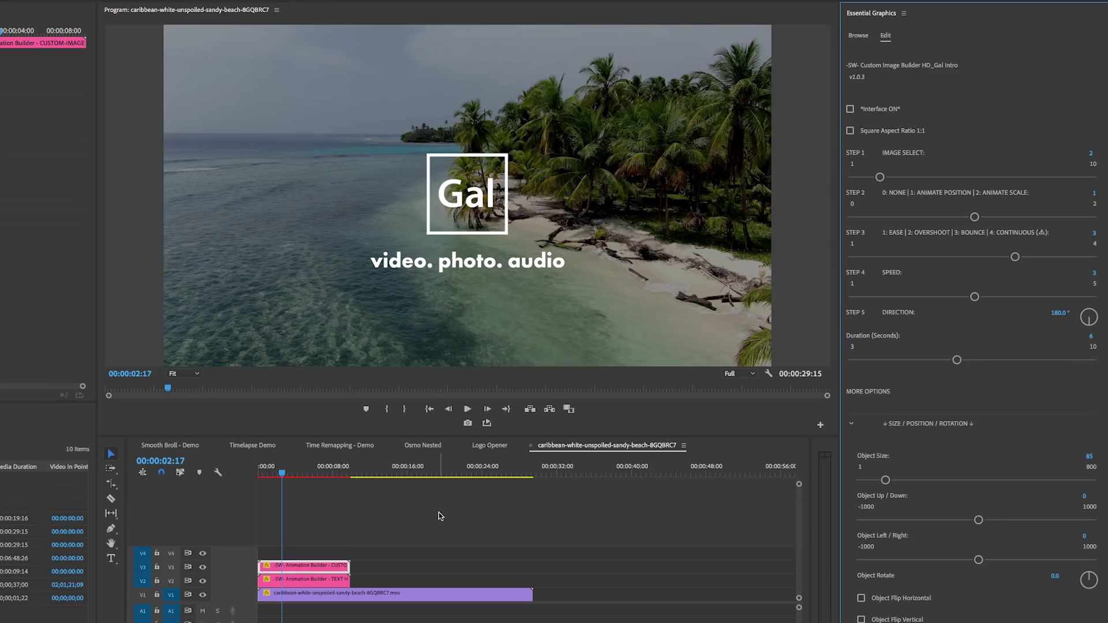
key(Return)
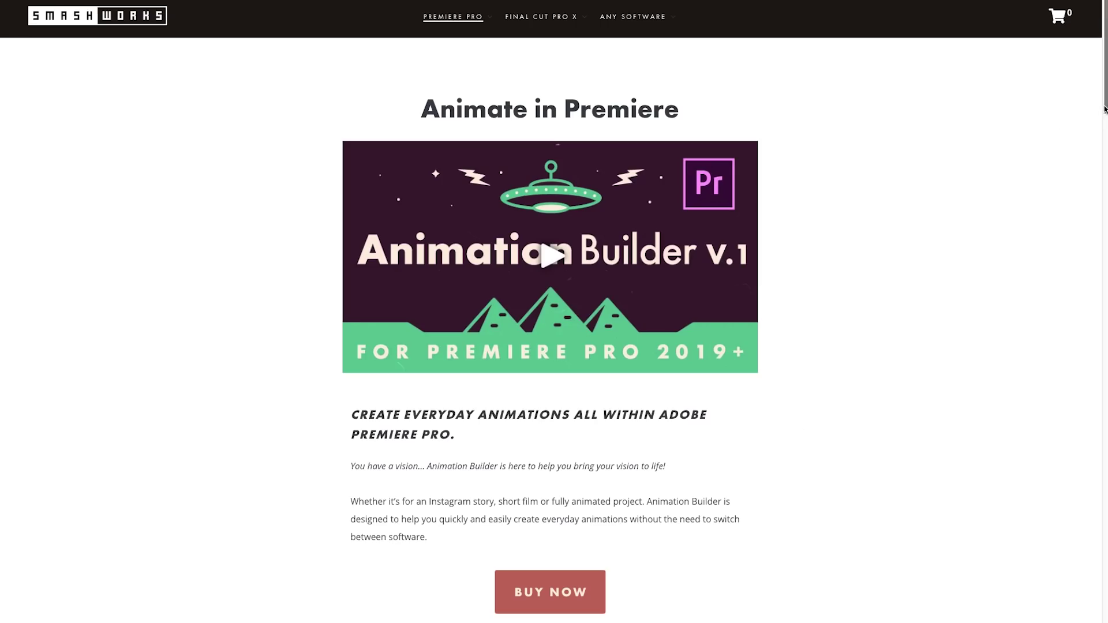
Scroll the Smashworks Animation Builder page down to the Creative Use Case cockpit example.
scroll(1103, 115, down, 1)
drag(1104, 115, 1045, 571)
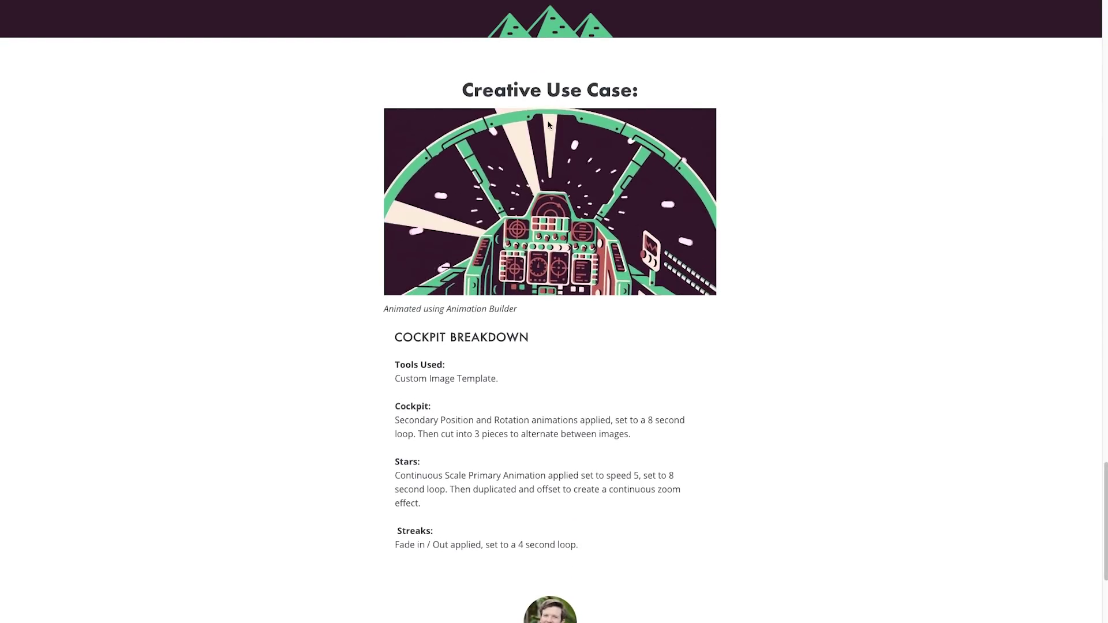